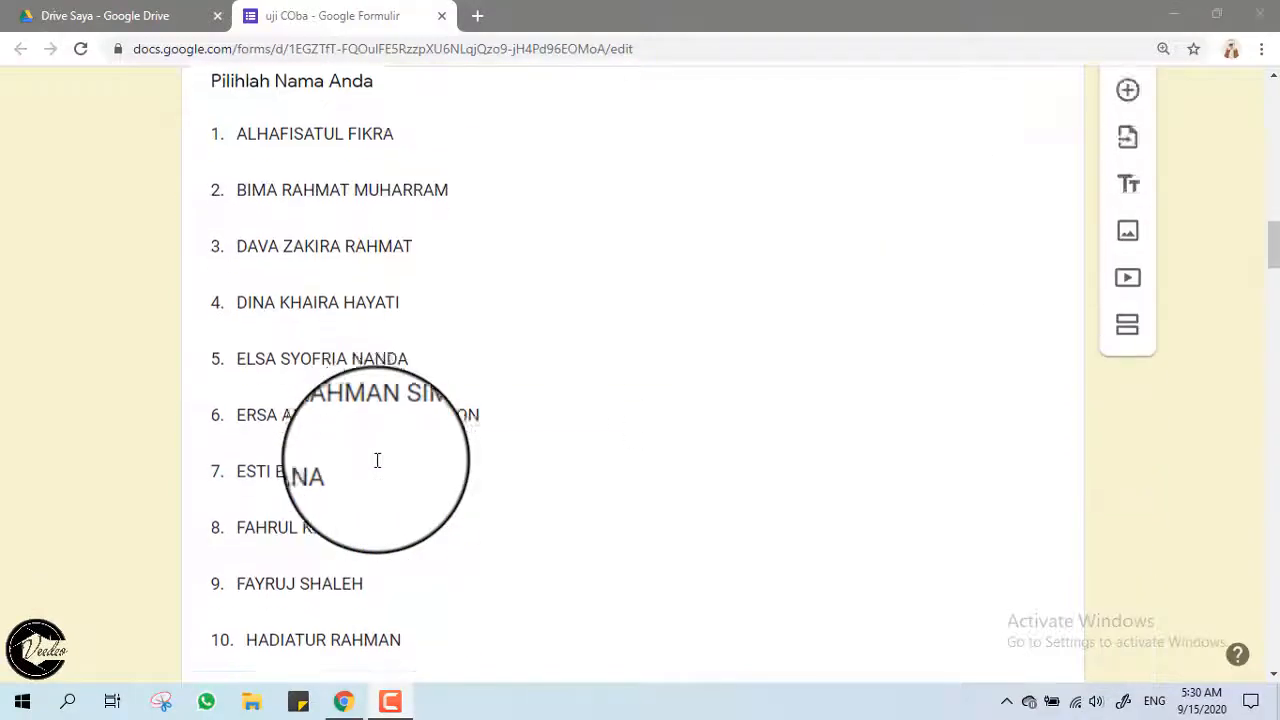
Delete the extra trailing section 7 from the form with Hapus bagian.
{"action": "scroll", "coordinate": [377, 460], "scroll_direction": "down", "scroll_amount": 20}
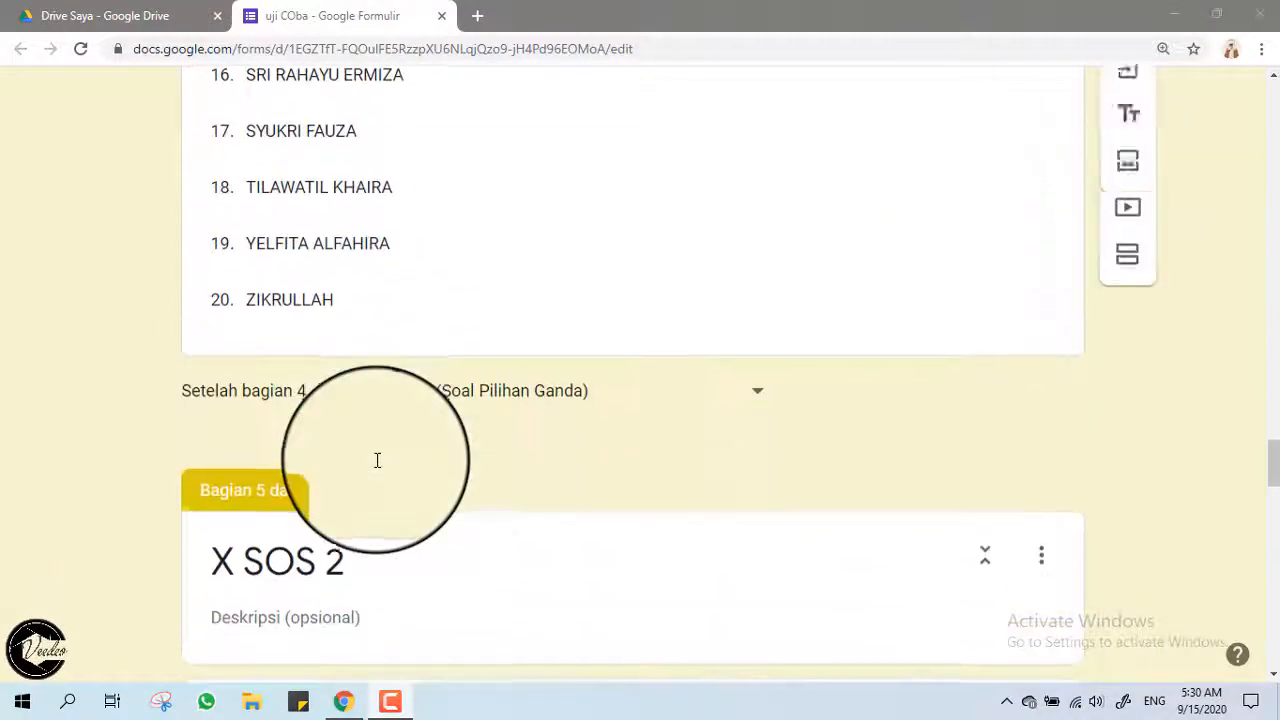
{"action": "scroll", "coordinate": [377, 460], "scroll_direction": "down", "scroll_amount": 10}
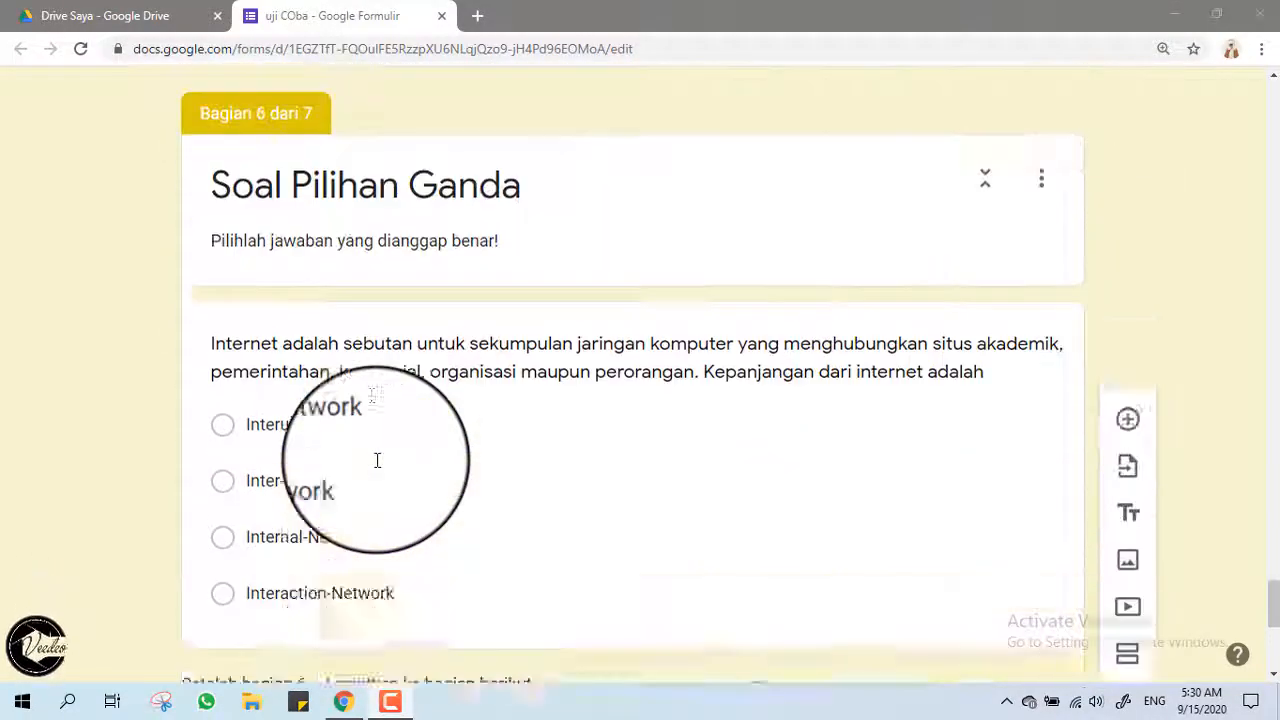
{"action": "scroll", "coordinate": [377, 460], "scroll_direction": "down", "scroll_amount": 6}
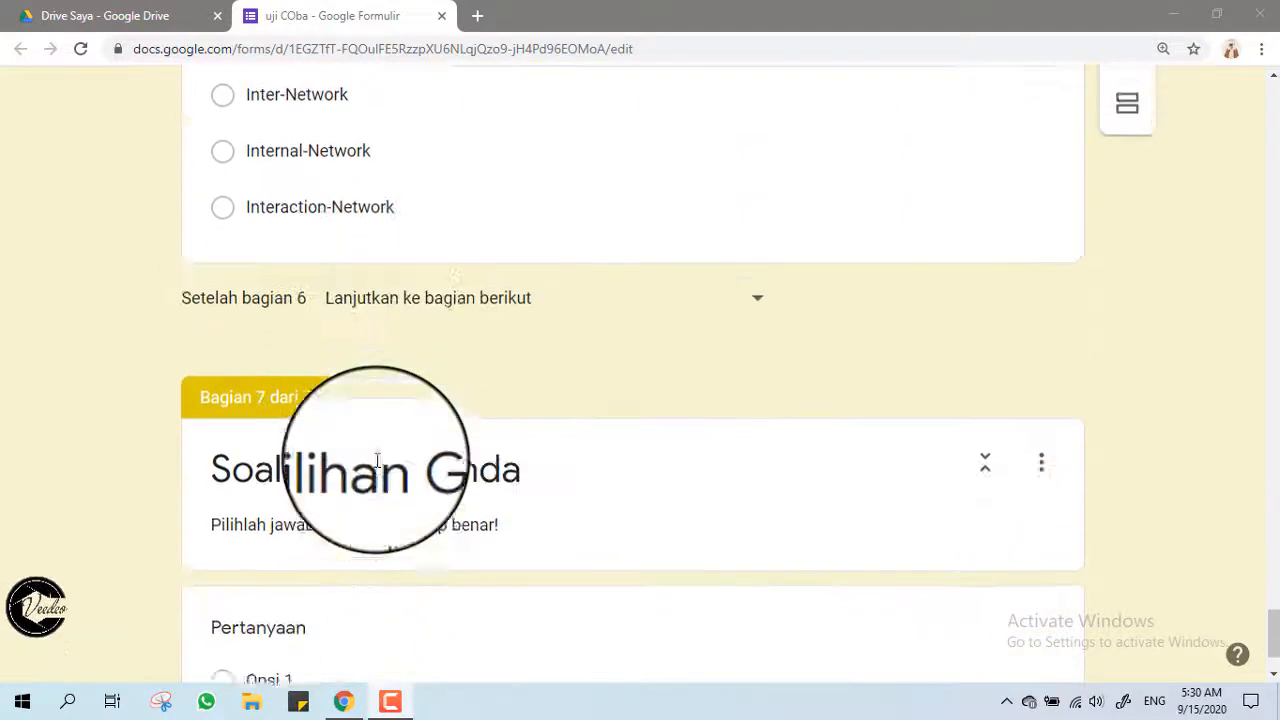
{"action": "scroll", "coordinate": [377, 460], "scroll_direction": "up", "scroll_amount": 1}
{"action": "scroll", "coordinate": [377, 460], "scroll_direction": "down", "scroll_amount": 1}
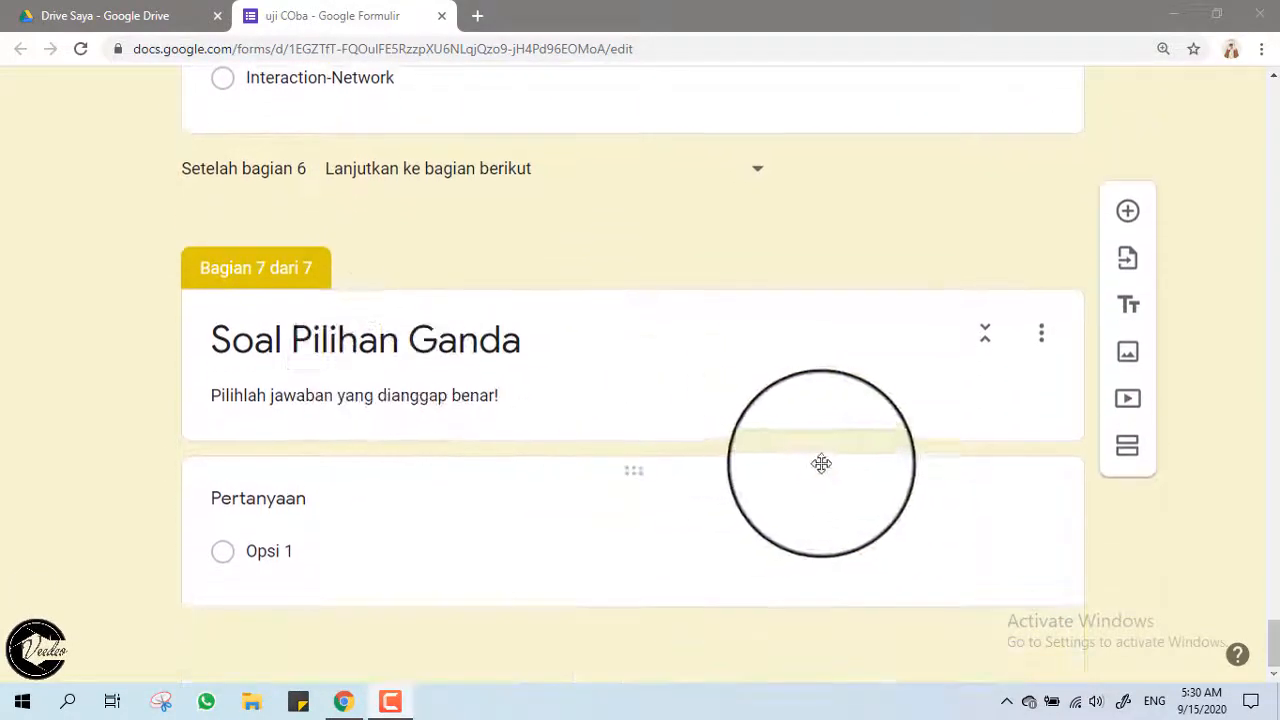
{"action": "left_click", "coordinate": [1045, 331]}
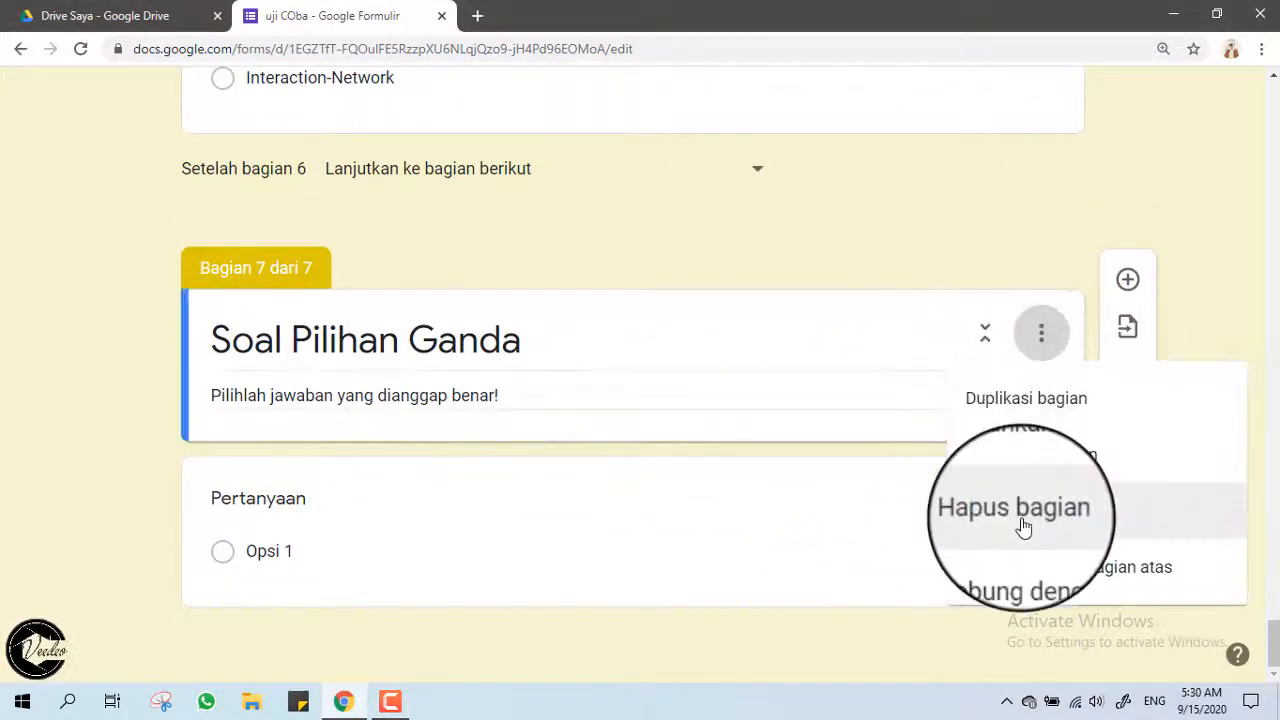
{"action": "left_click", "coordinate": [1014, 508]}
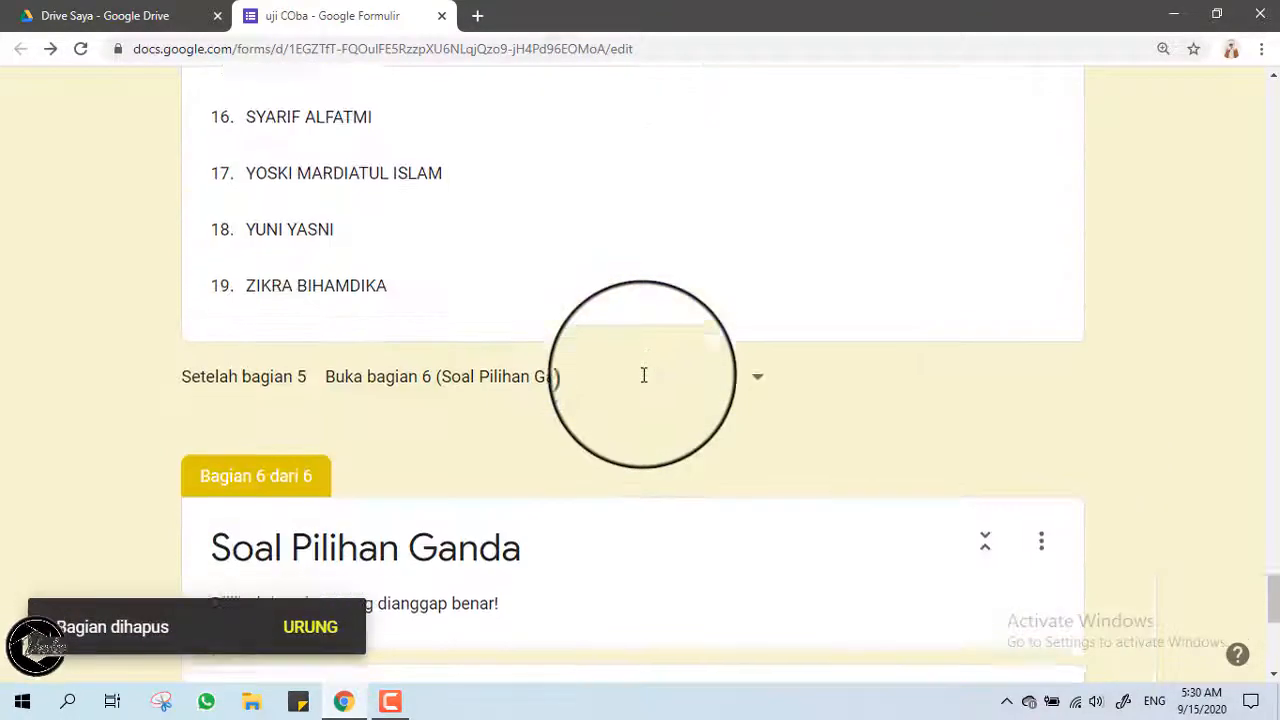
{"action": "scroll", "coordinate": [644, 375], "scroll_direction": "down", "scroll_amount": 2}
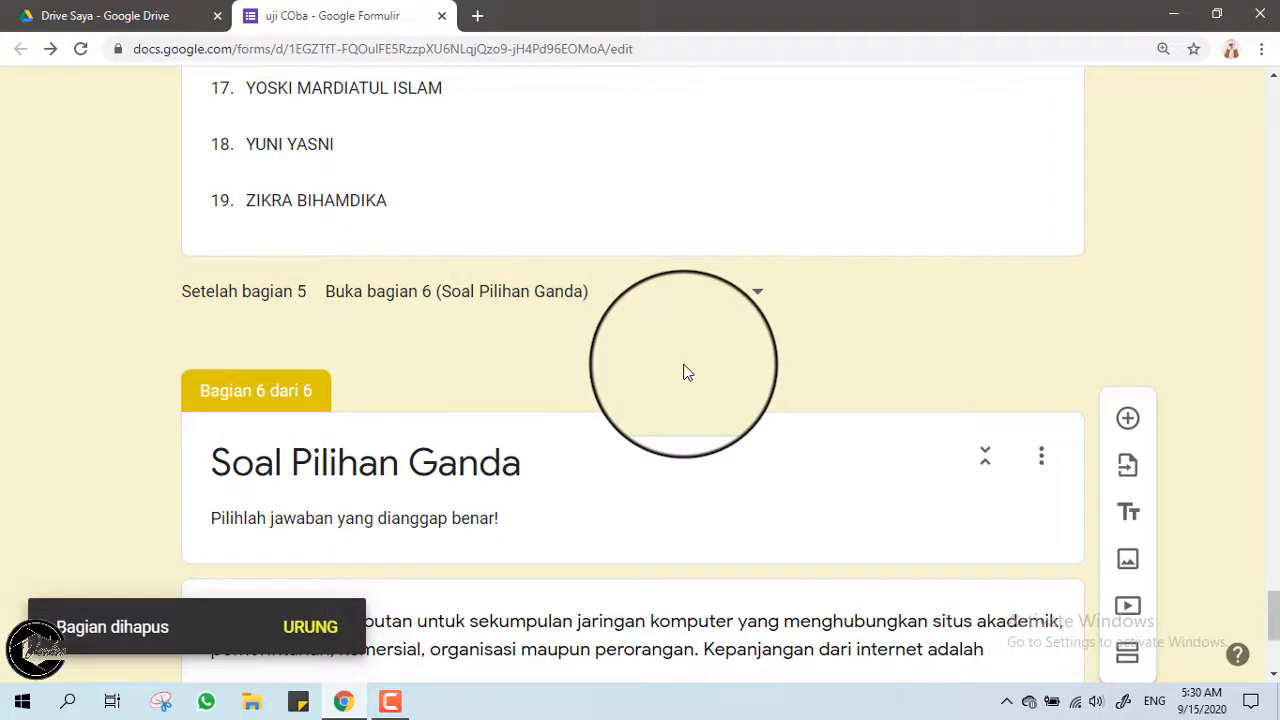
{"action": "left_click", "coordinate": [1041, 456]}
Remove the Soal Pilihan Ganda section, leaving the X SOS 2 name-list question as the last section.
{"action": "left_click", "coordinate": [1003, 565]}
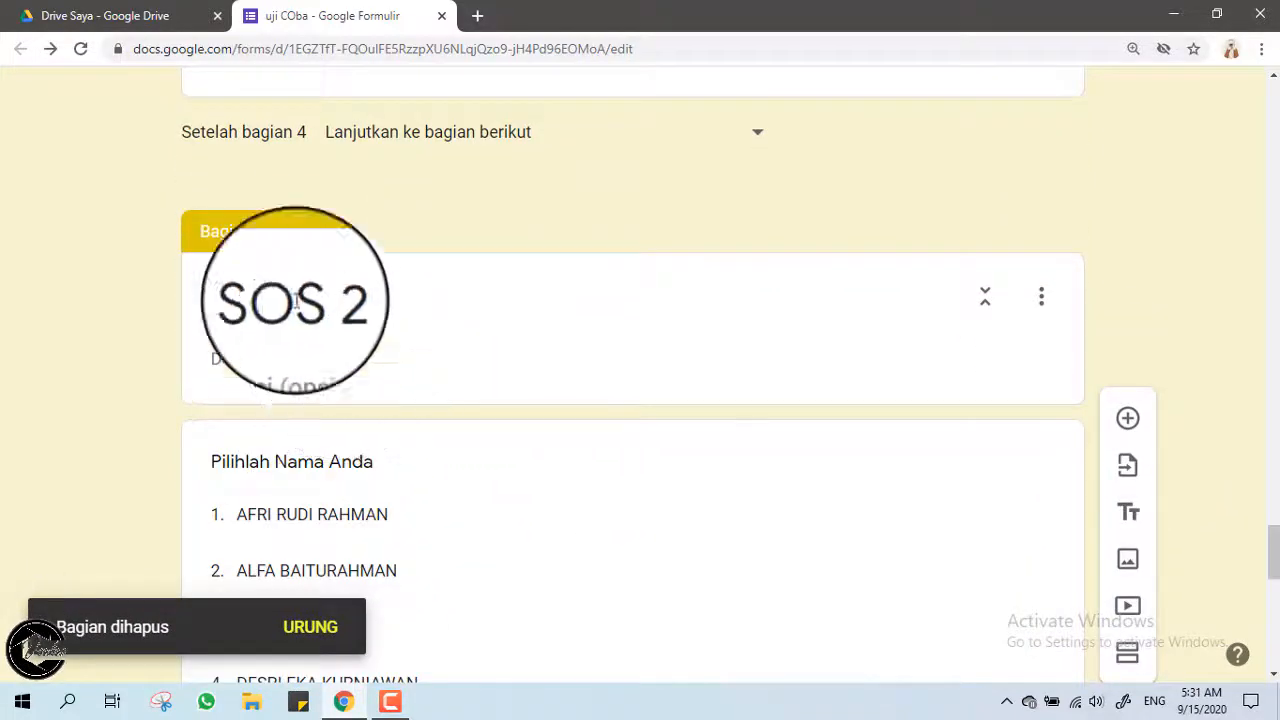
{"action": "scroll", "coordinate": [251, 366], "scroll_direction": "down", "scroll_amount": 4}
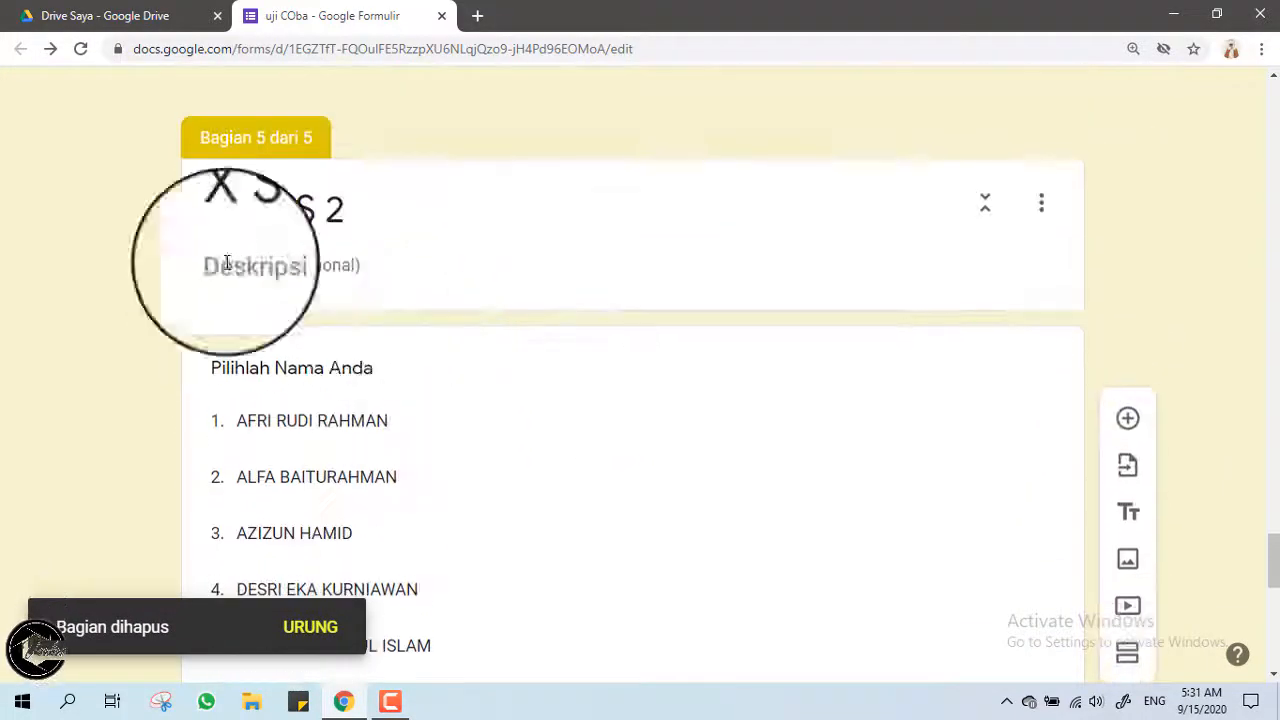
{"action": "scroll", "coordinate": [286, 337], "scroll_direction": "down", "scroll_amount": 2}
{"action": "scroll", "coordinate": [288, 338], "scroll_direction": "down", "scroll_amount": 7}
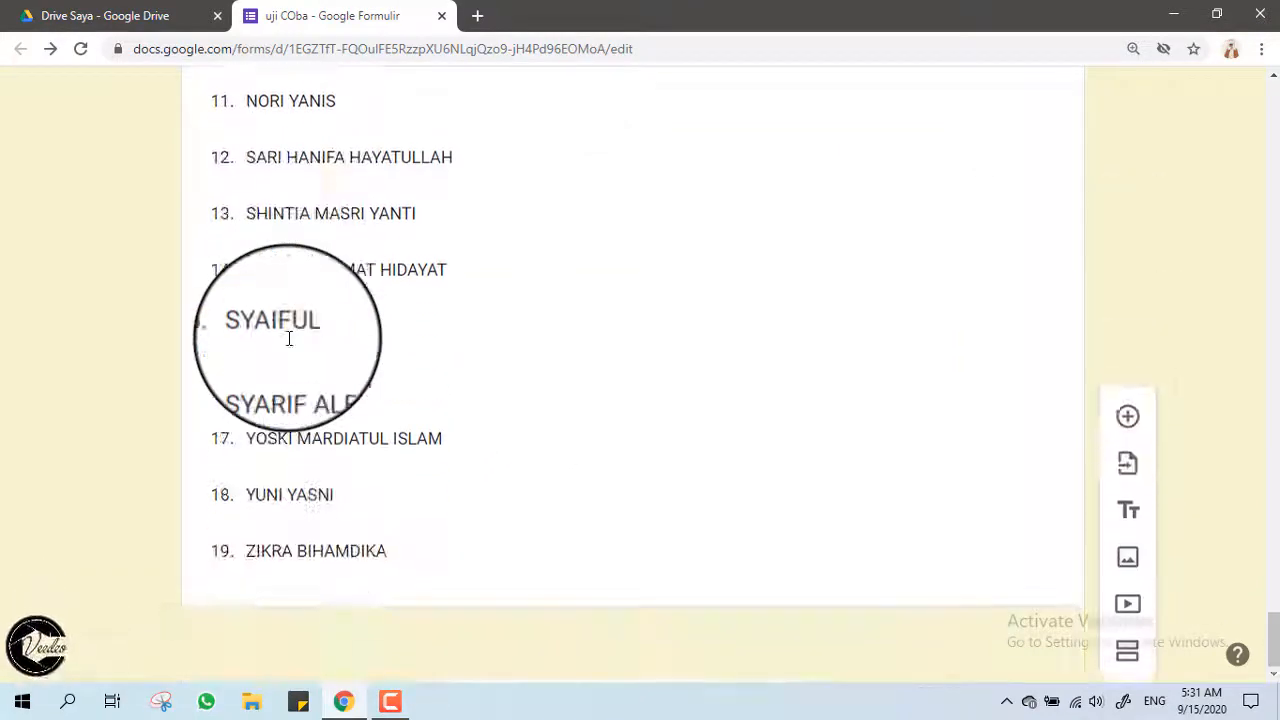
{"action": "left_click", "coordinate": [333, 551]}
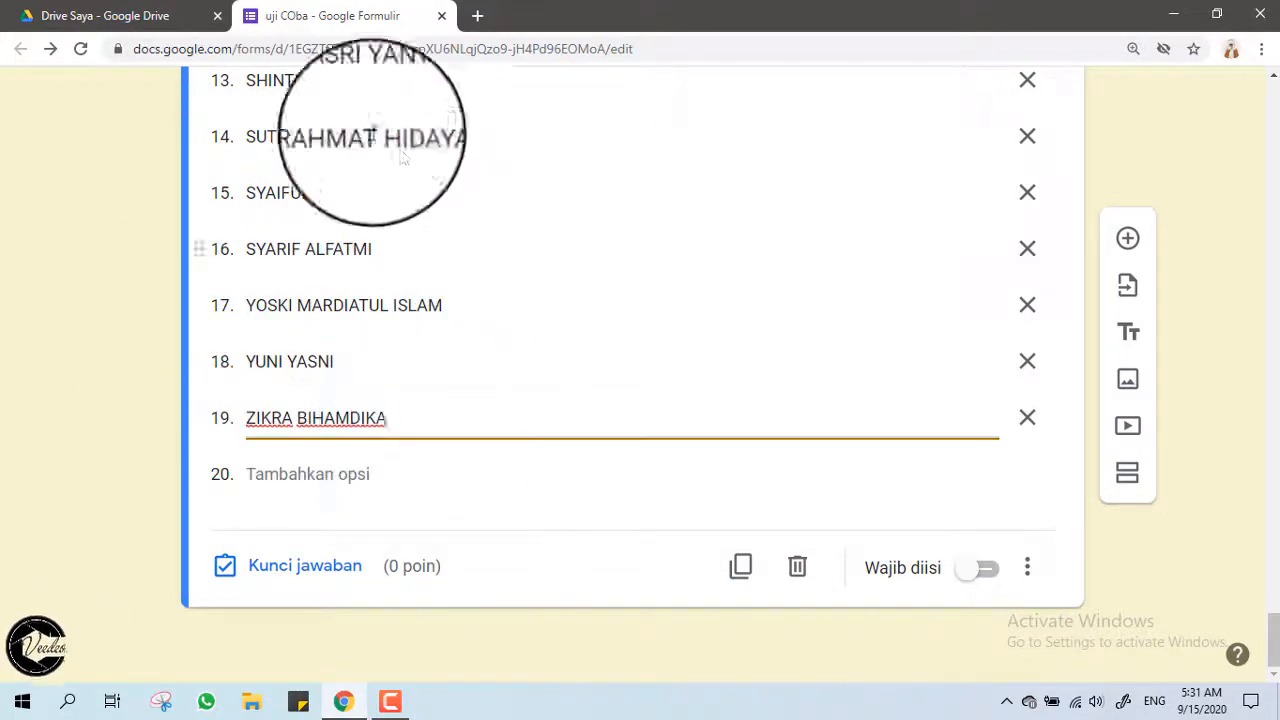
Add section 6 titled 'SOAL PILIHAN GANDA' and give it a blank multiple-choice question.
{"action": "left_click", "coordinate": [1126, 483]}
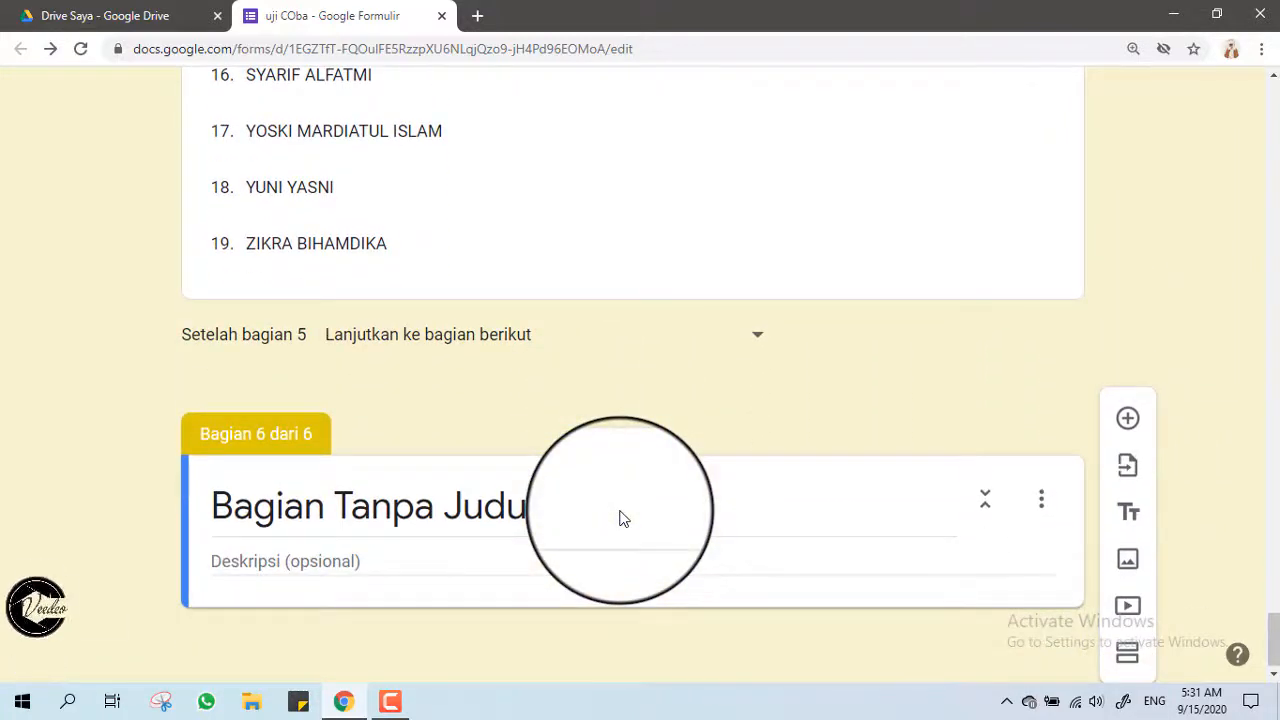
{"action": "left_click", "coordinate": [356, 243]}
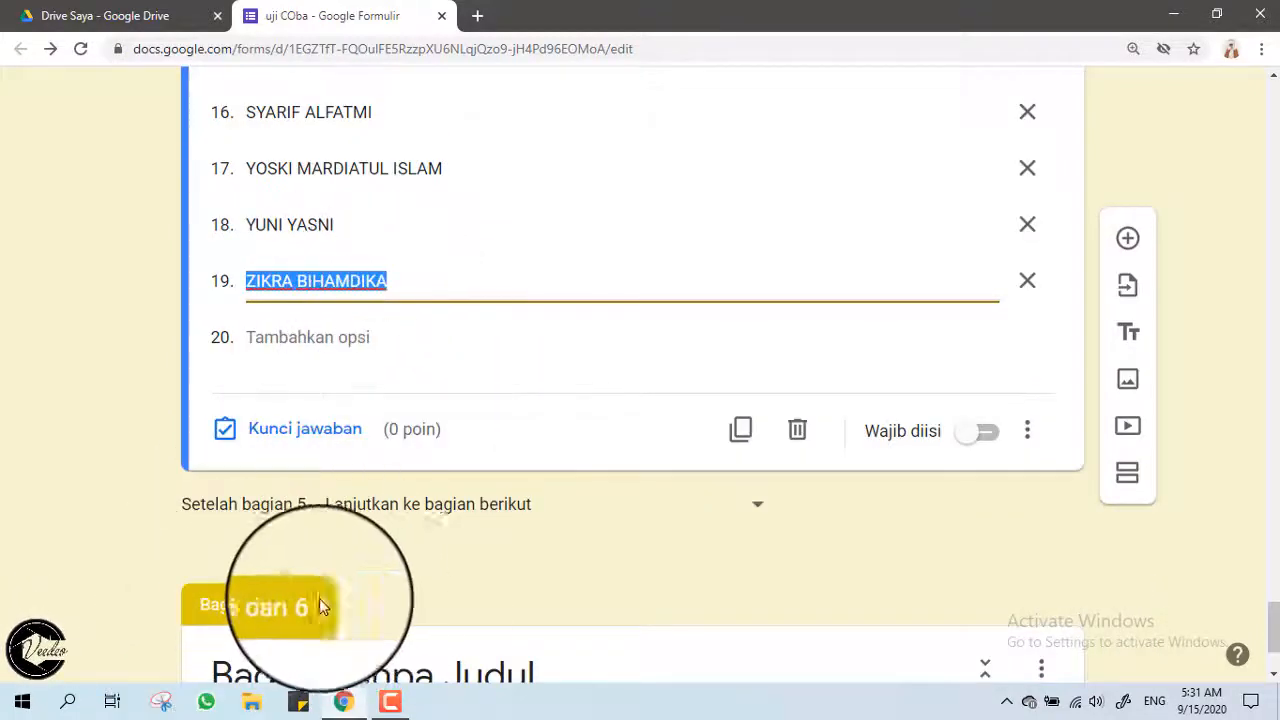
{"action": "left_click", "coordinate": [397, 287]}
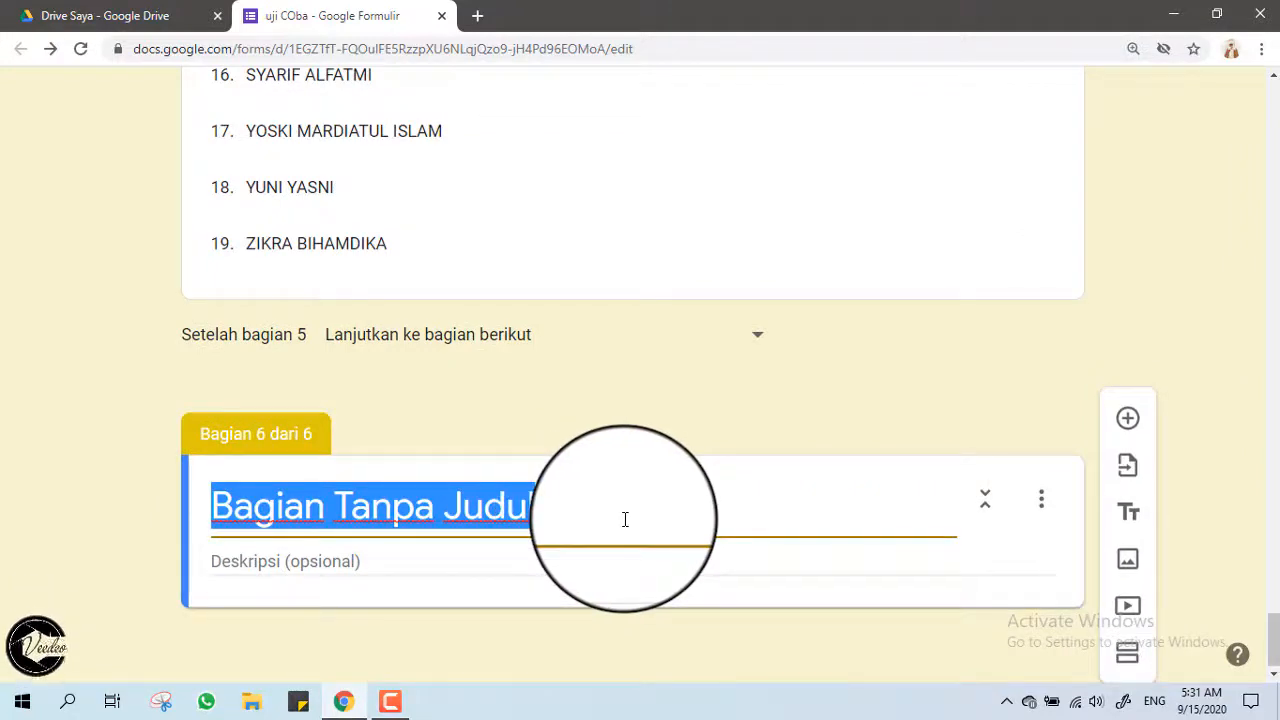
{"action": "type", "text": "SOAL PILIHAN GANDA"}
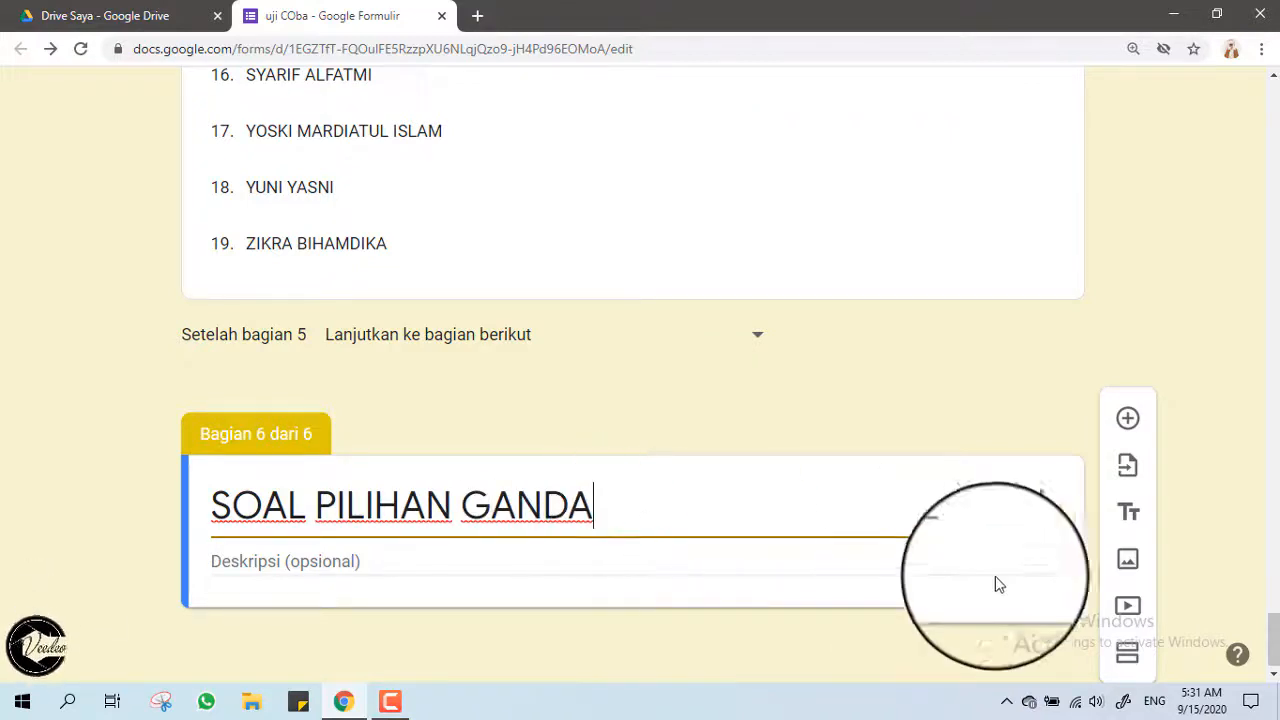
{"action": "left_click", "coordinate": [1127, 422]}
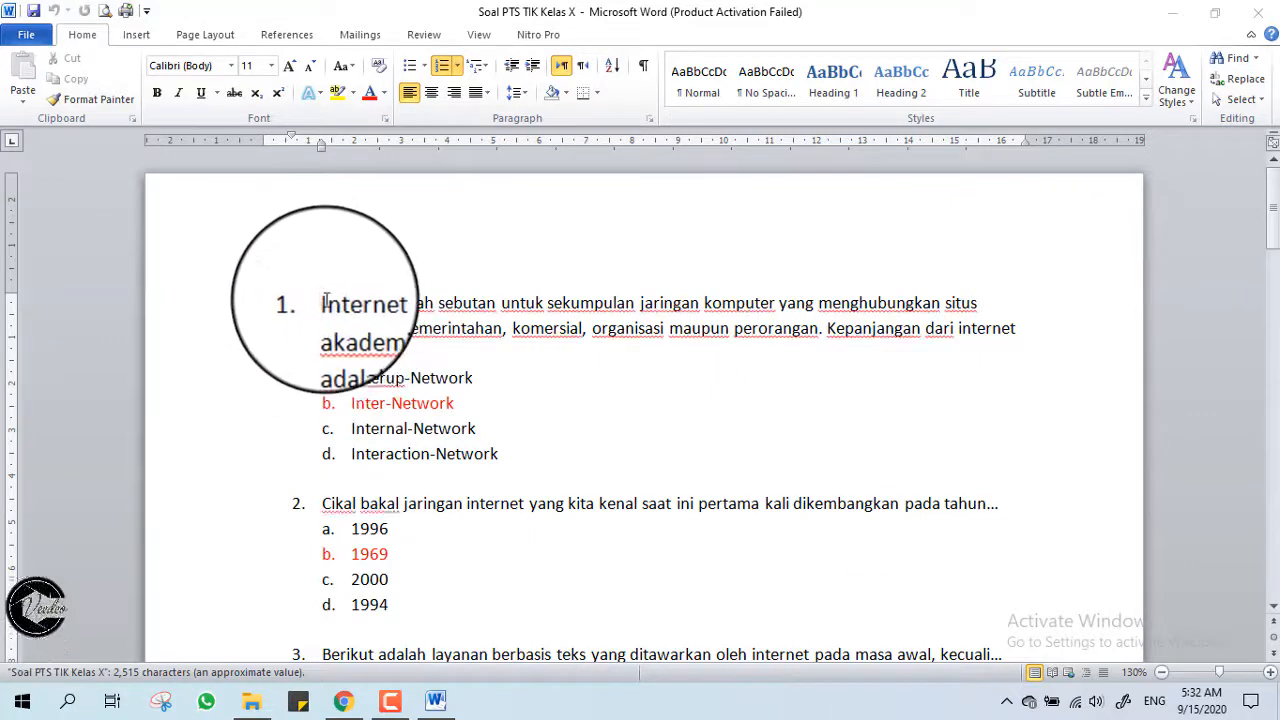
Copy question 1's text from the Word file 'Soal PTS TIK Kelas X' and dismiss the activation prompt.
{"action": "left_click_drag", "start_coordinate": [323, 302], "coordinate": [390, 355]}
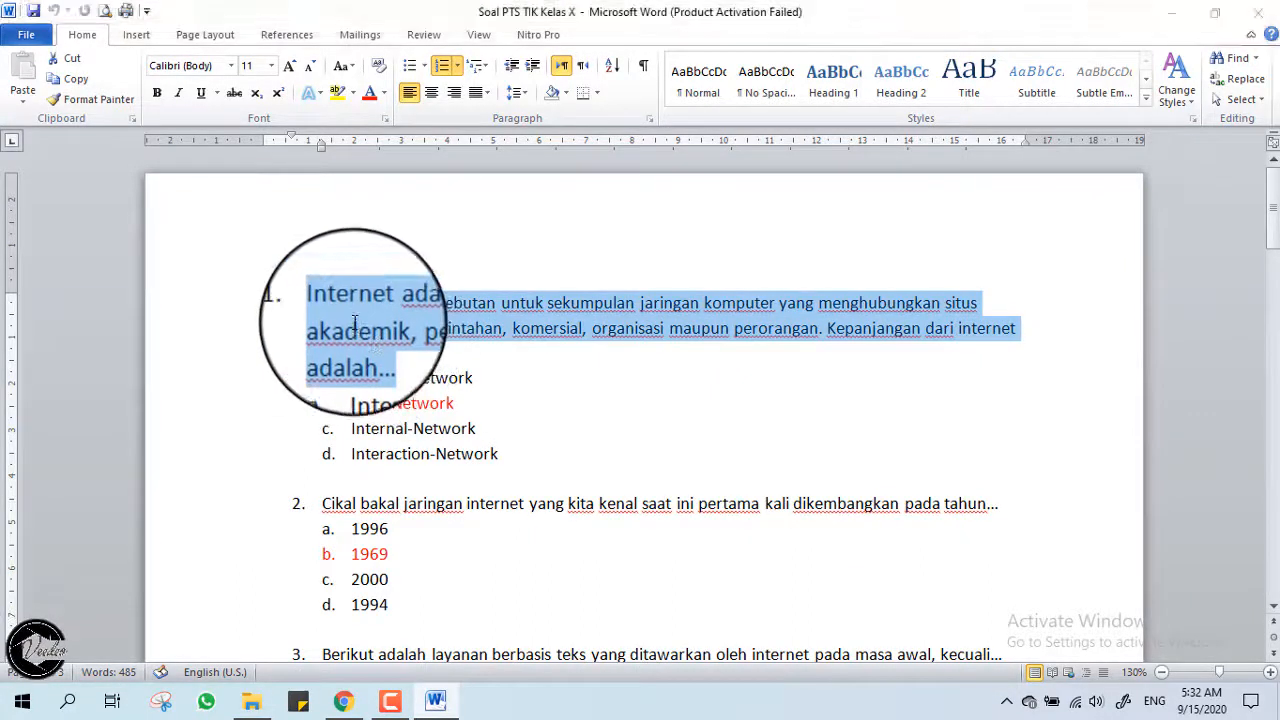
{"action": "left_click", "coordinate": [830, 530]}
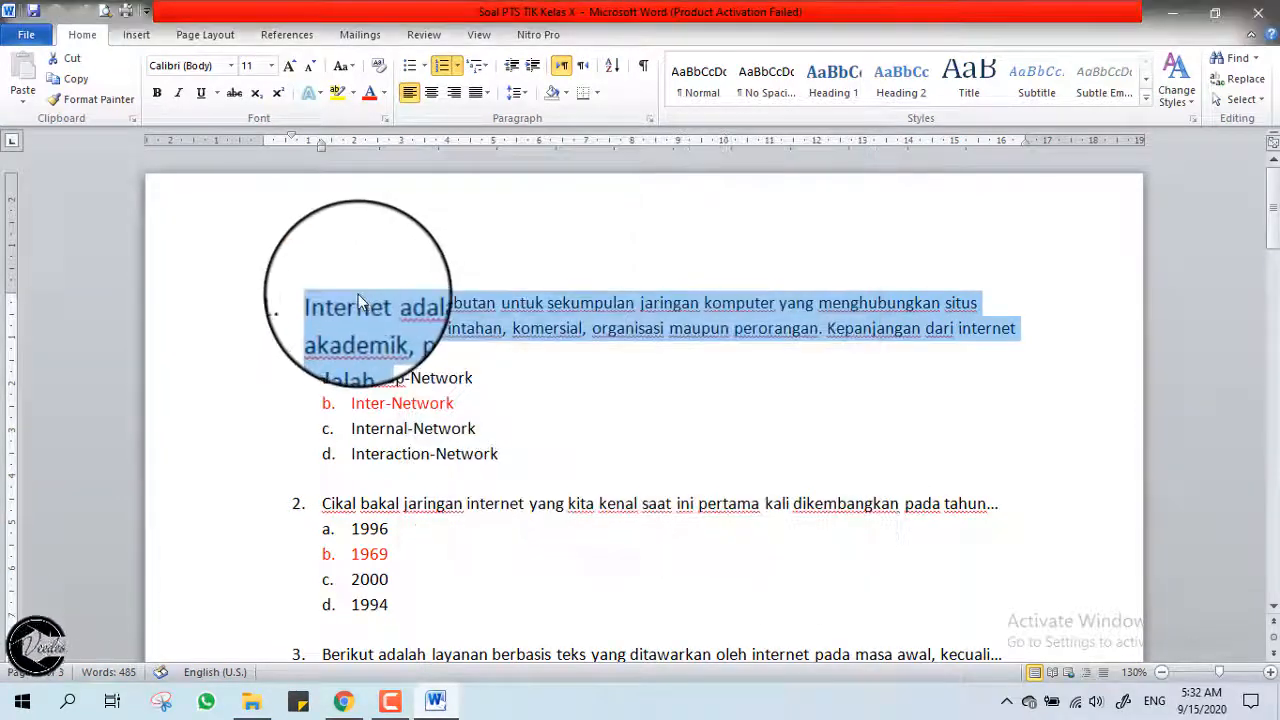
{"action": "right_click", "coordinate": [363, 305]}
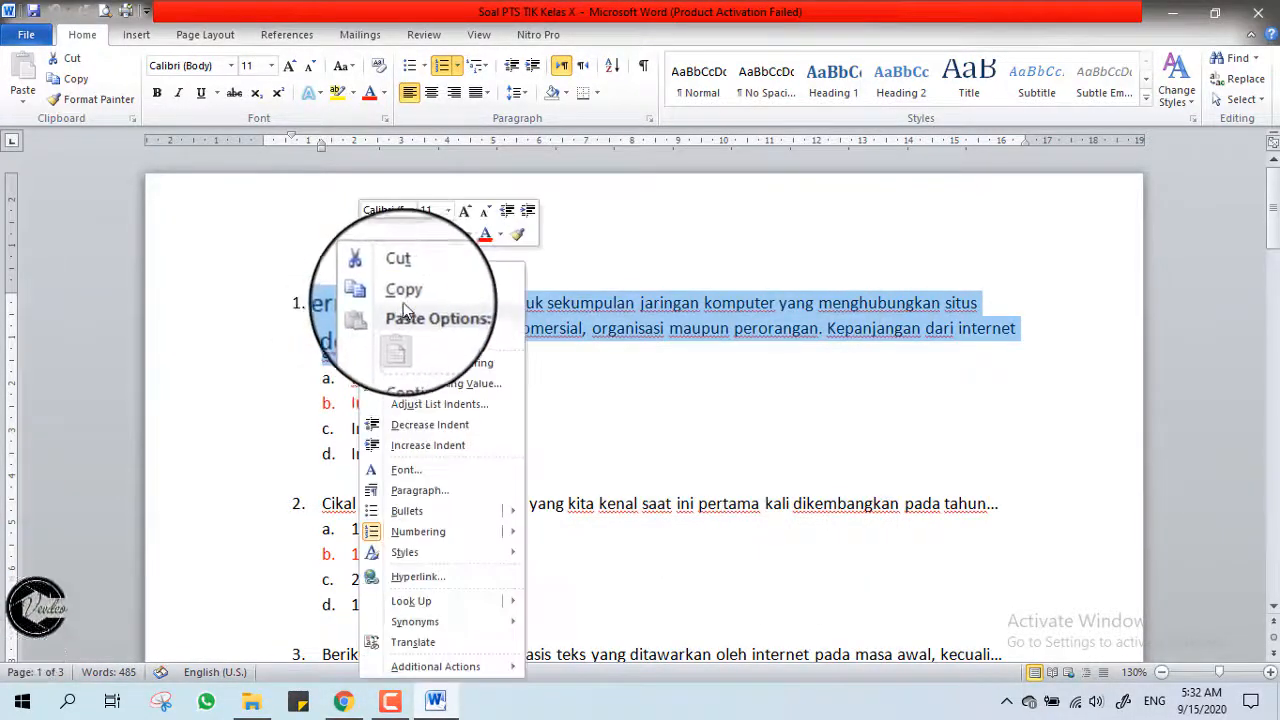
{"action": "left_click", "coordinate": [400, 294]}
{"action": "left_click", "coordinate": [352, 704]}
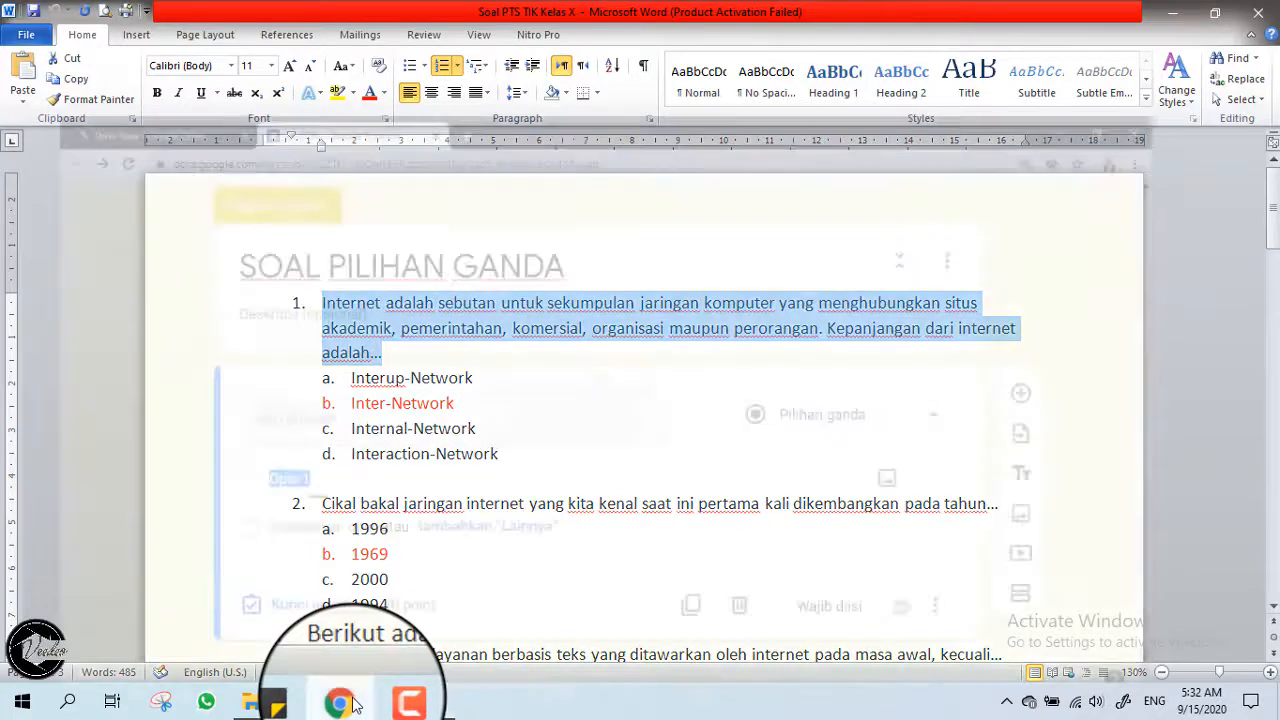
Paste the internet-definition question into the new question field and delete its '1.' prefix.
{"action": "left_click", "coordinate": [314, 356]}
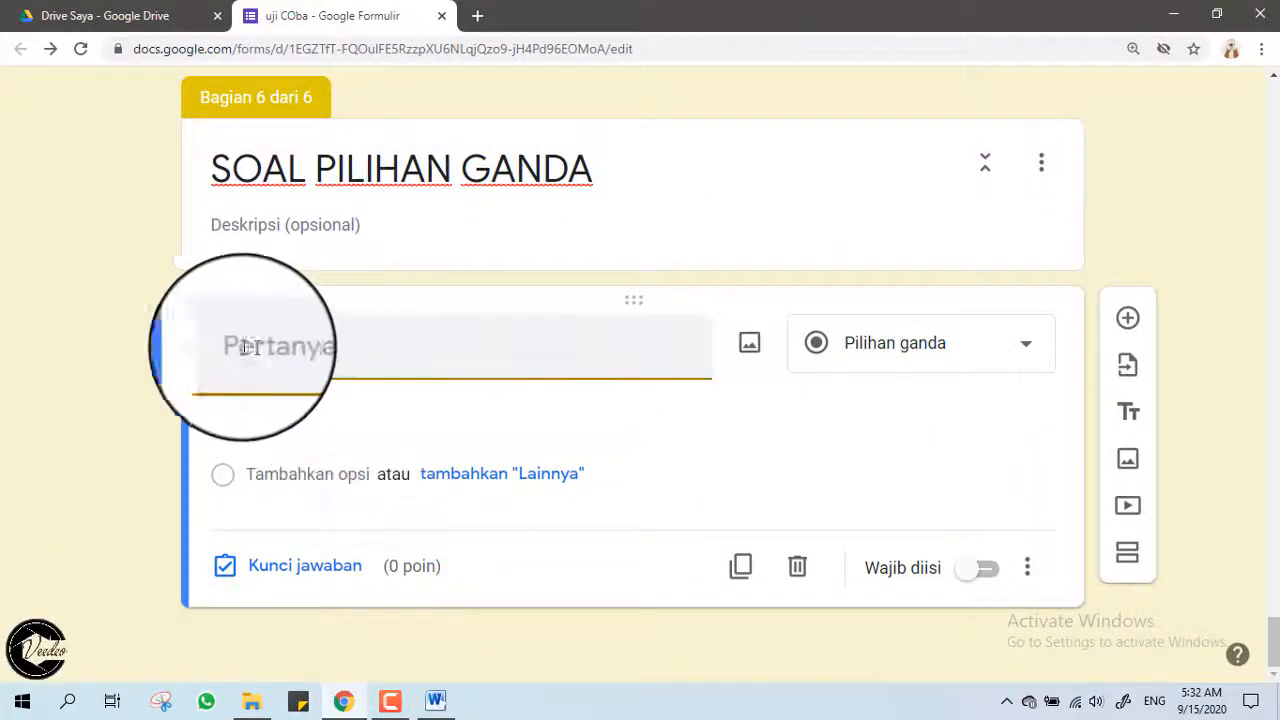
{"action": "right_click", "coordinate": [292, 343]}
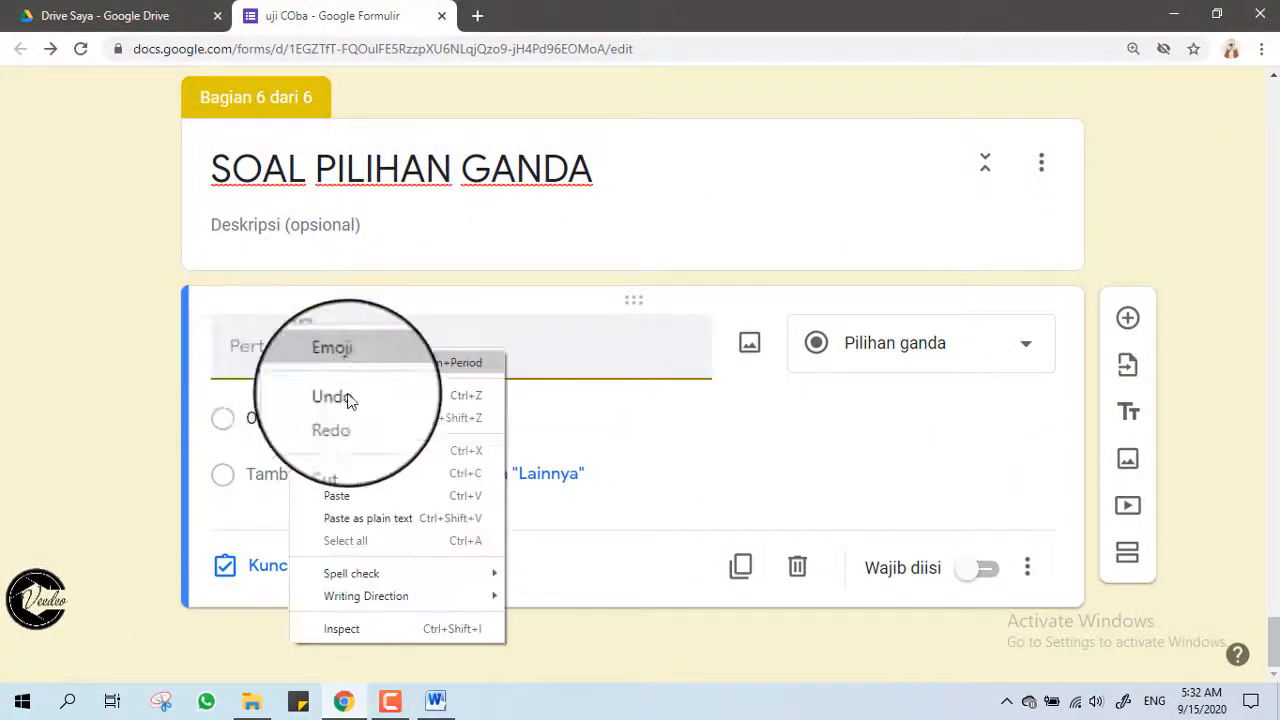
{"action": "left_click", "coordinate": [345, 496]}
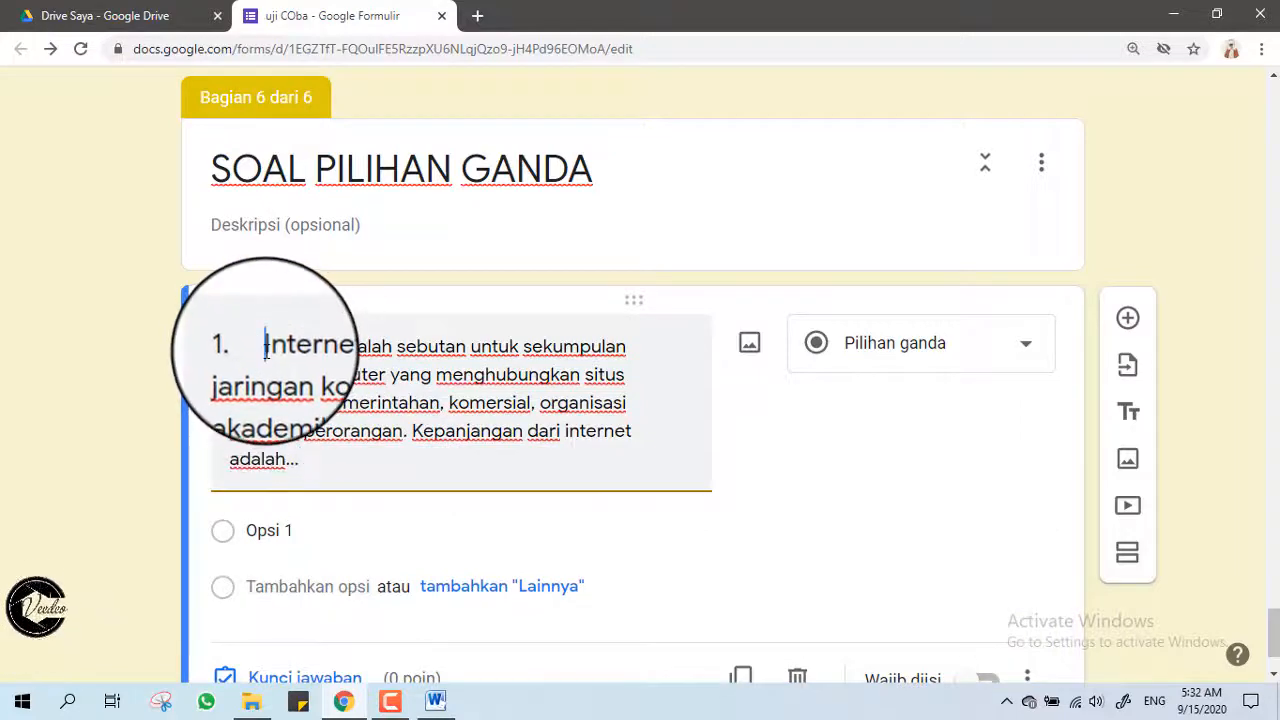
{"action": "key", "text": "BackSpace"}
{"action": "key", "text": "BackSpace"}
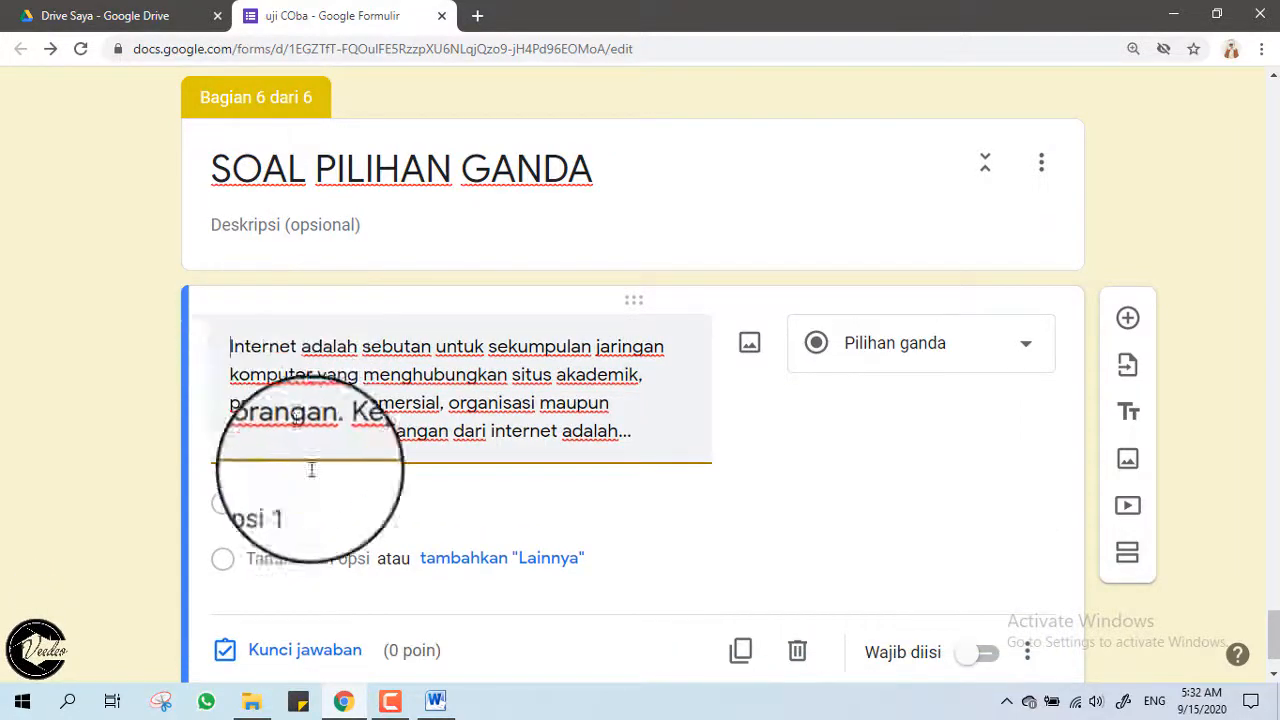
{"action": "scroll", "coordinate": [330, 500], "scroll_direction": "down", "scroll_amount": 1}
Copy answer options a–d from the Word document.
{"action": "left_click", "coordinate": [435, 700]}
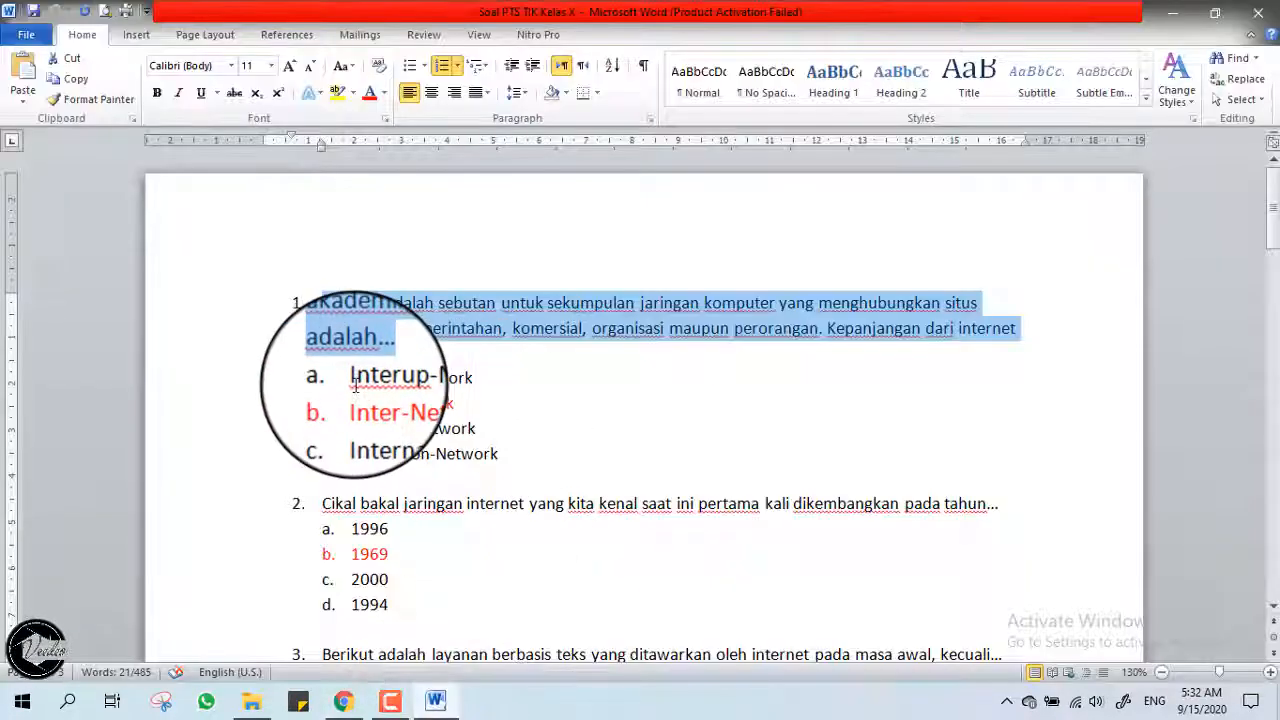
{"action": "left_click_drag", "start_coordinate": [351, 378], "coordinate": [508, 463]}
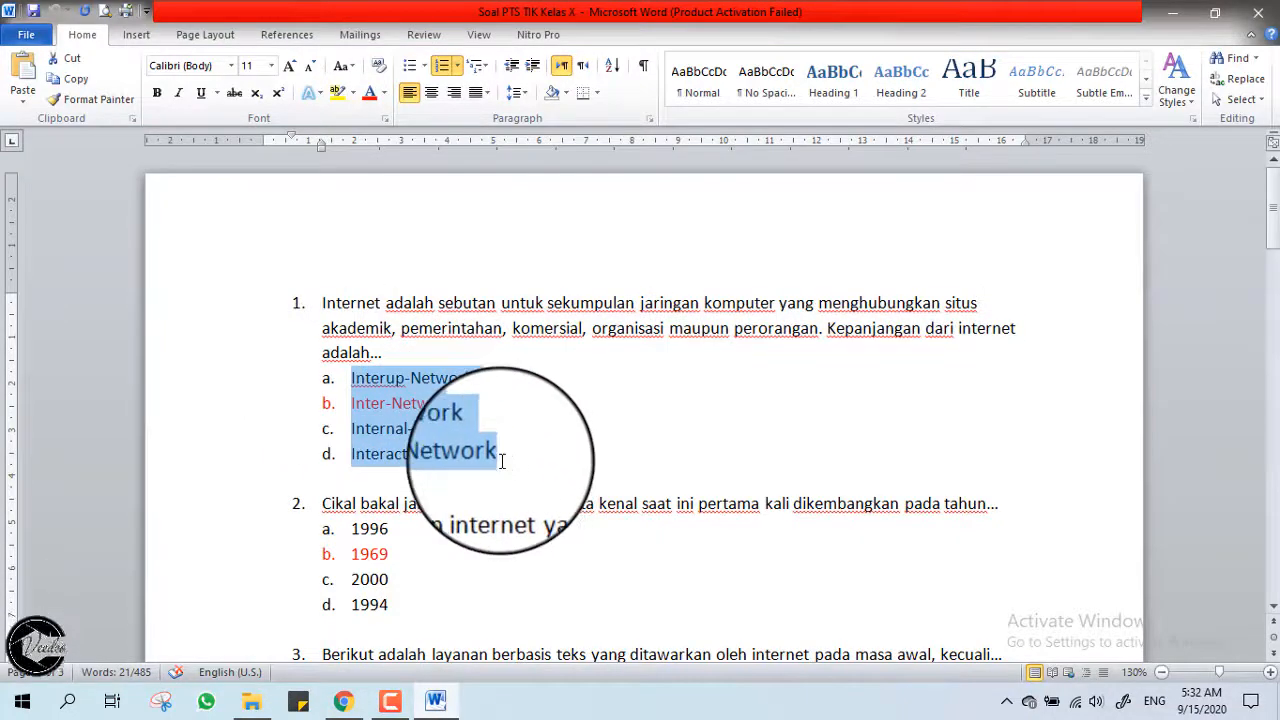
{"action": "right_click", "coordinate": [439, 431]}
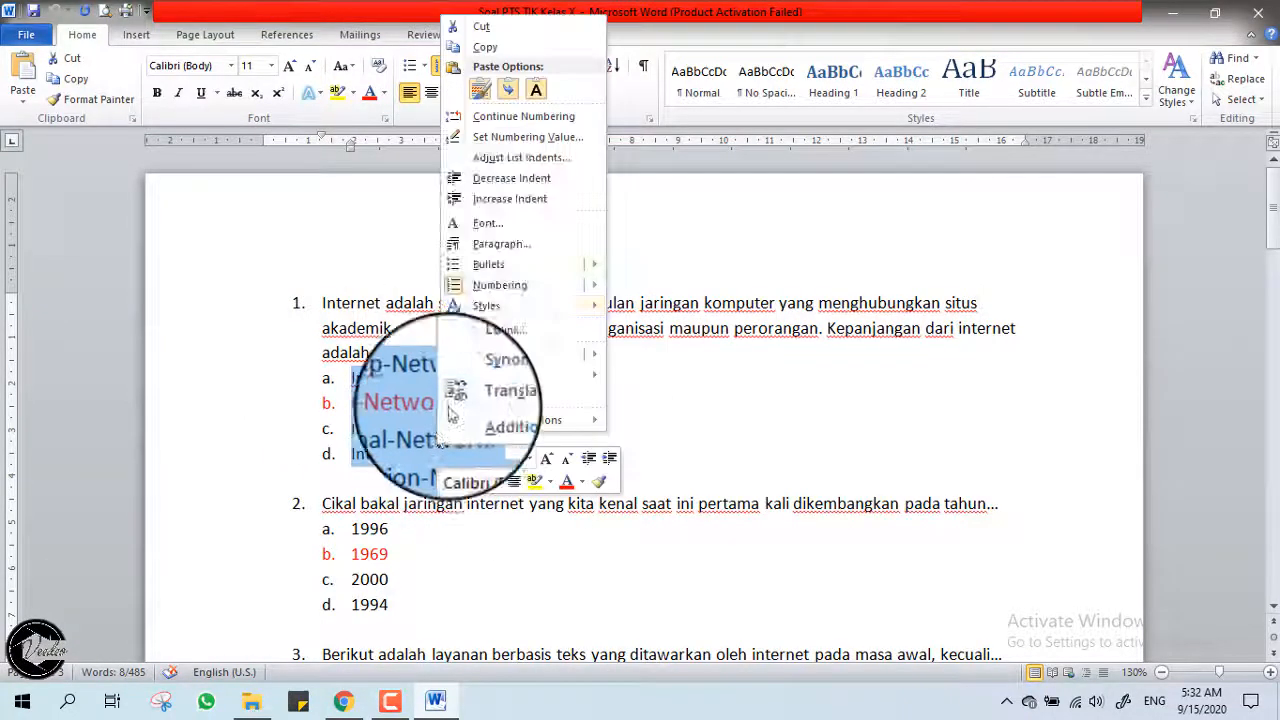
{"action": "left_click", "coordinate": [497, 60]}
{"action": "left_click", "coordinate": [343, 700]}
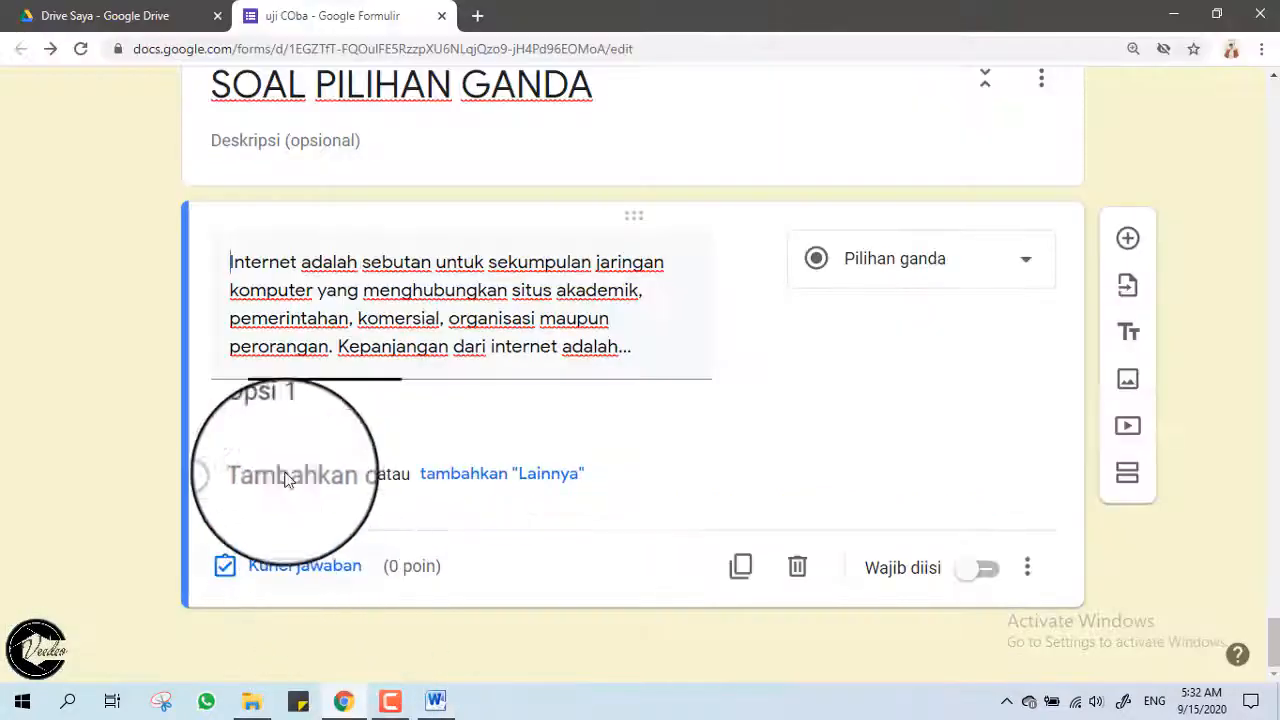
Paste the choices as Interup-Network, Inter-Network, Internal-Network and Interaction-Network, removing the a.–d. prefixes.
{"action": "right_click", "coordinate": [270, 416]}
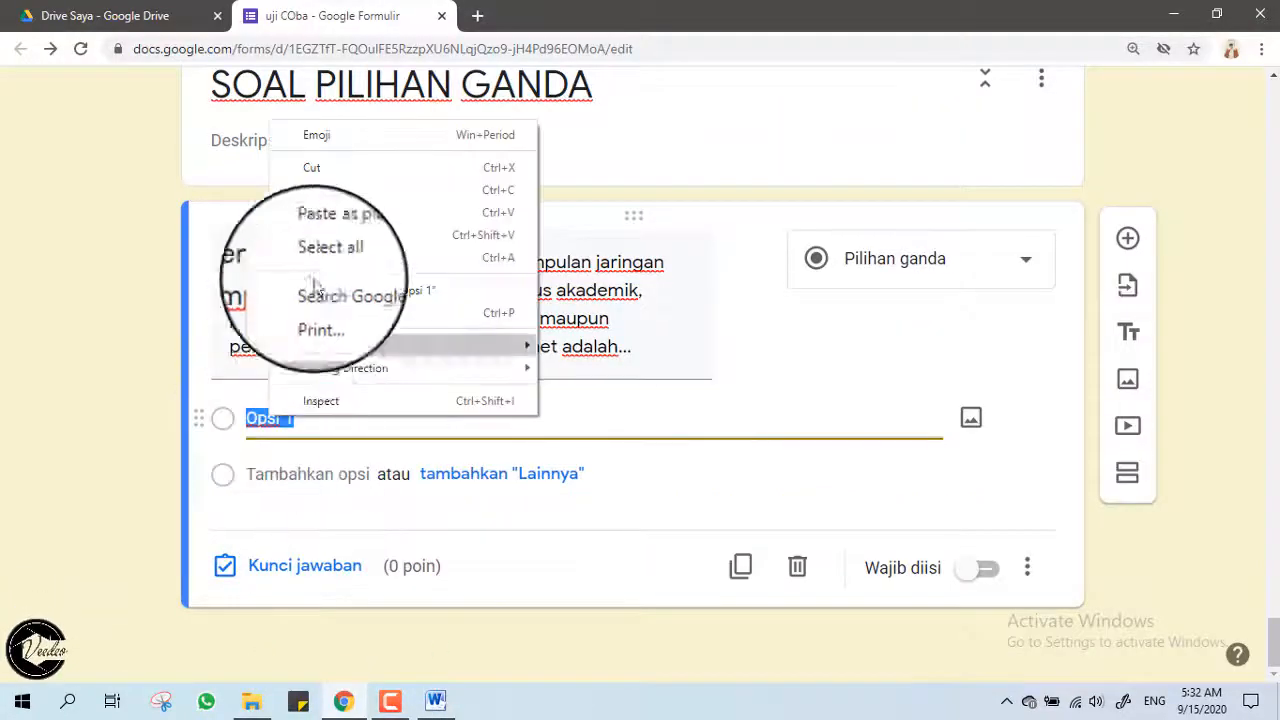
{"action": "left_click", "coordinate": [357, 212]}
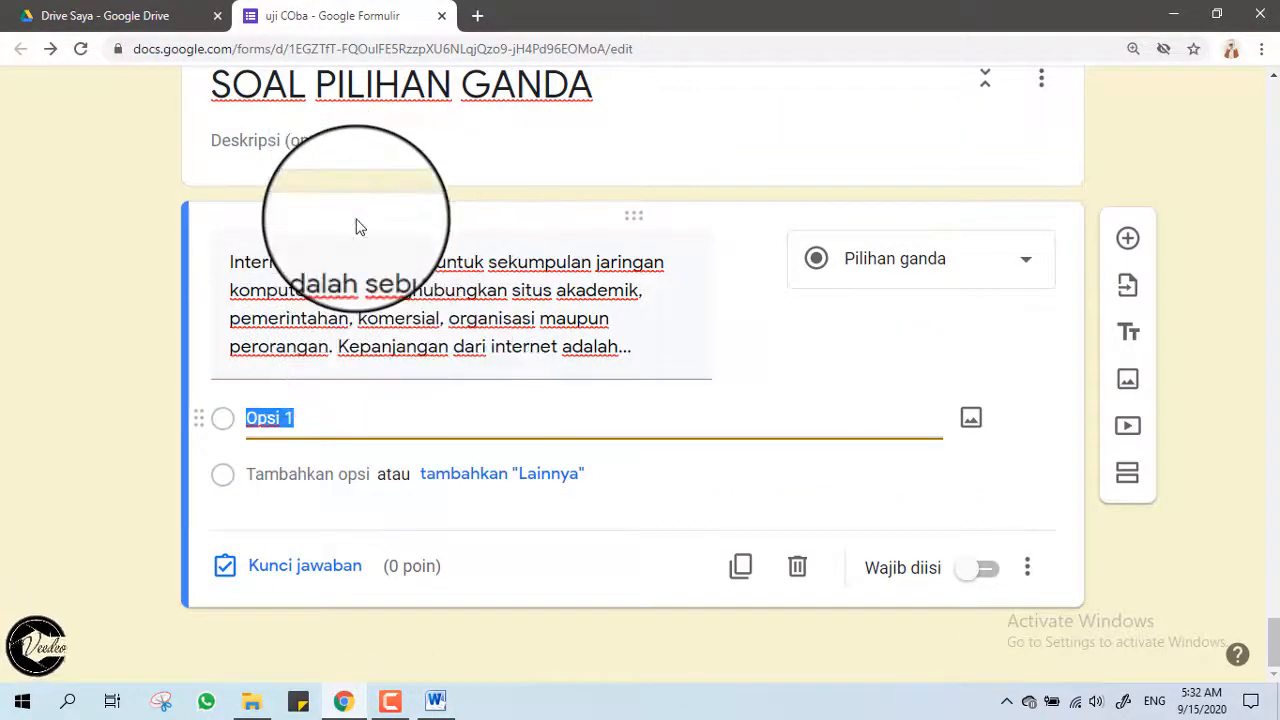
{"action": "left_click", "coordinate": [290, 418]}
{"action": "left_click", "coordinate": [274, 418]}
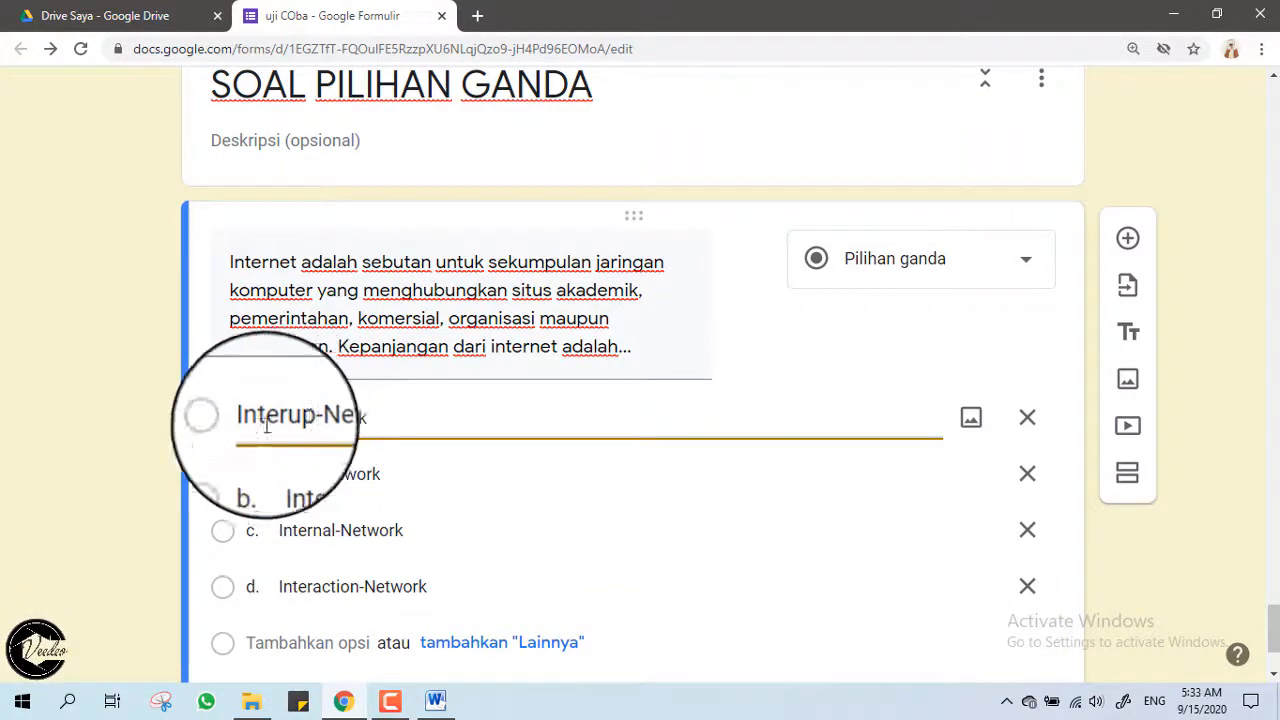
{"action": "left_click", "coordinate": [272, 478]}
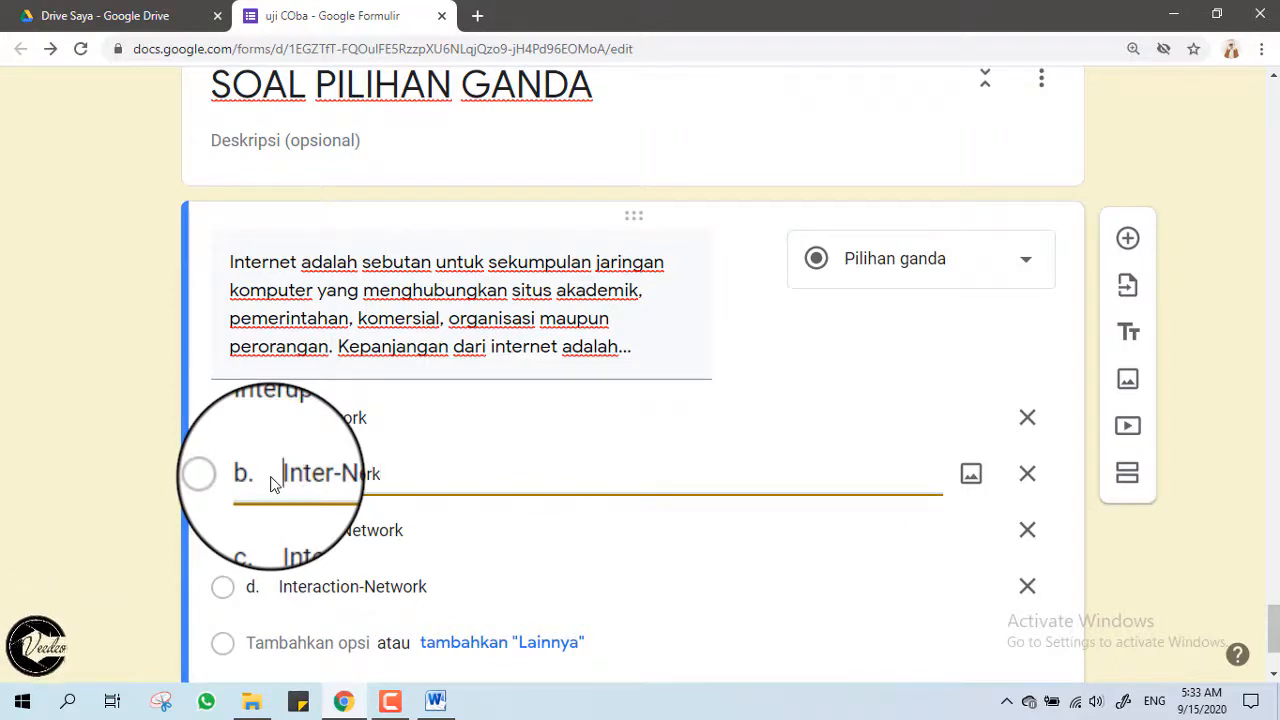
{"action": "left_click", "coordinate": [281, 531]}
{"action": "key", "text": "BackSpace"}
{"action": "key", "text": "BackSpace"}
{"action": "key", "text": "BackSpace"}
{"action": "key", "text": "BackSpace"}
{"action": "key", "text": "BackSpace"}
{"action": "key", "text": "BackSpace"}
{"action": "key", "text": "BackSpace"}
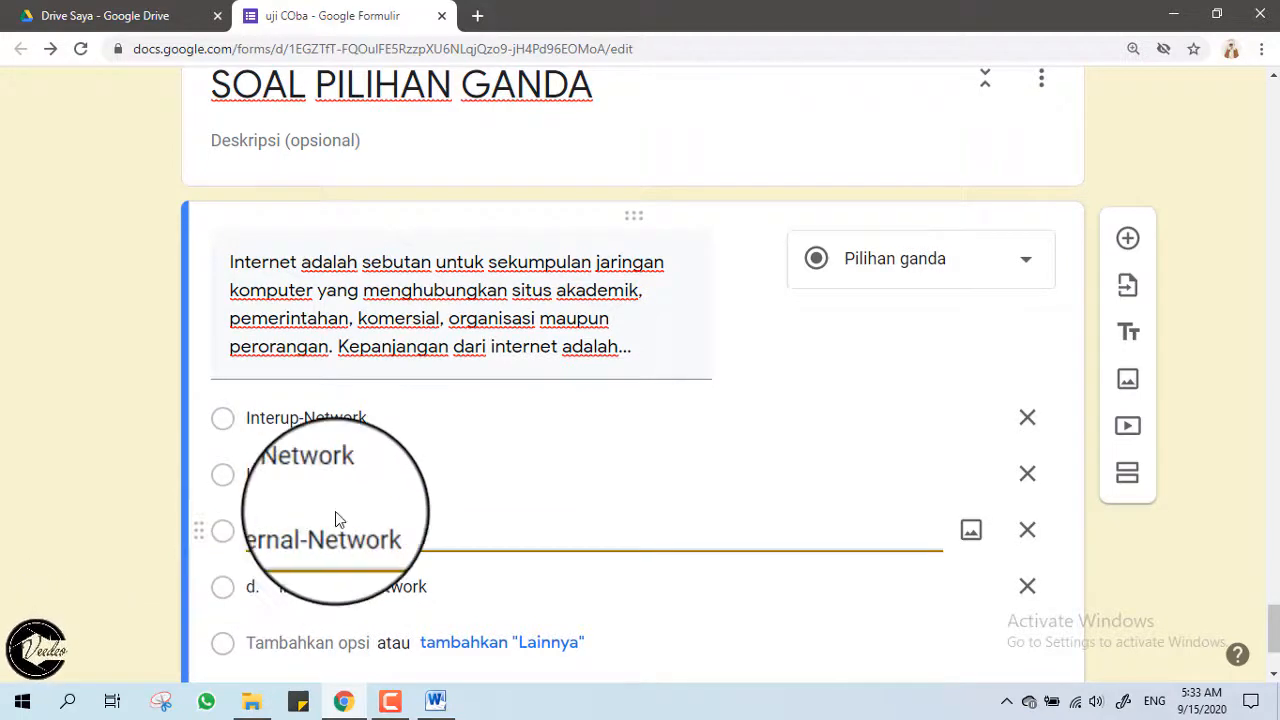
{"action": "scroll", "coordinate": [300, 450], "scroll_direction": "down", "scroll_amount": 2}
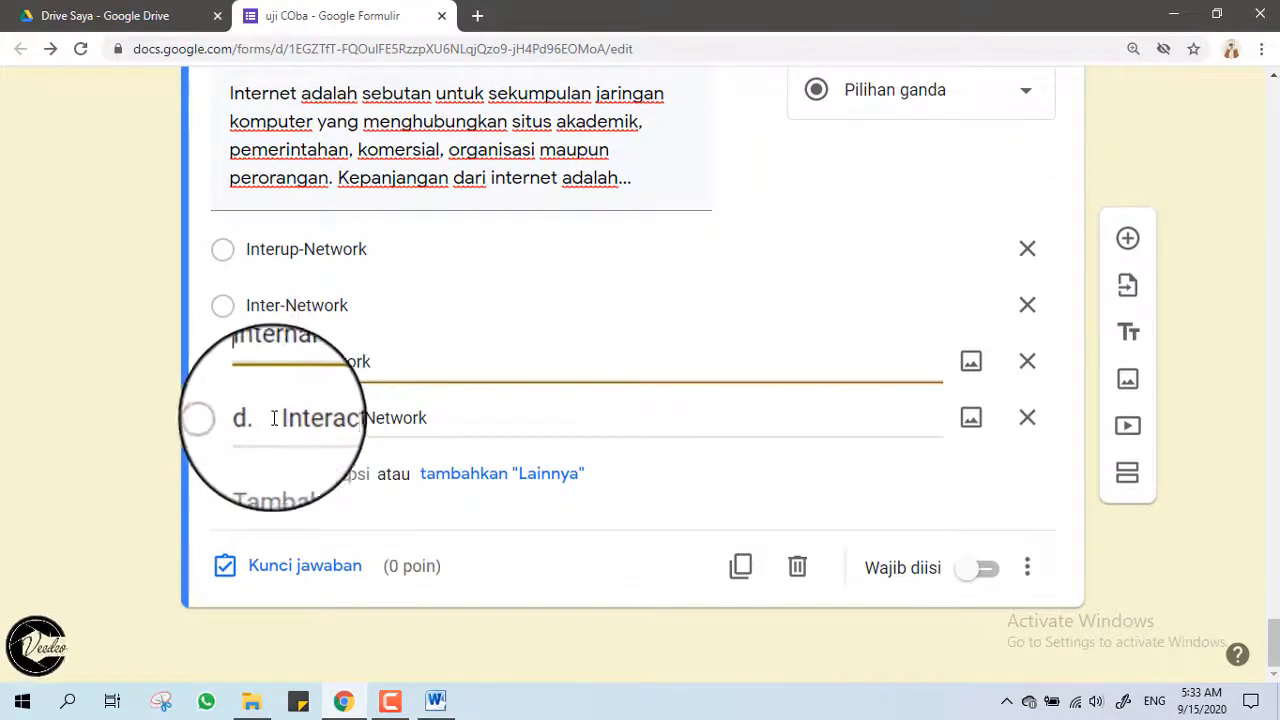
{"action": "left_click", "coordinate": [279, 418]}
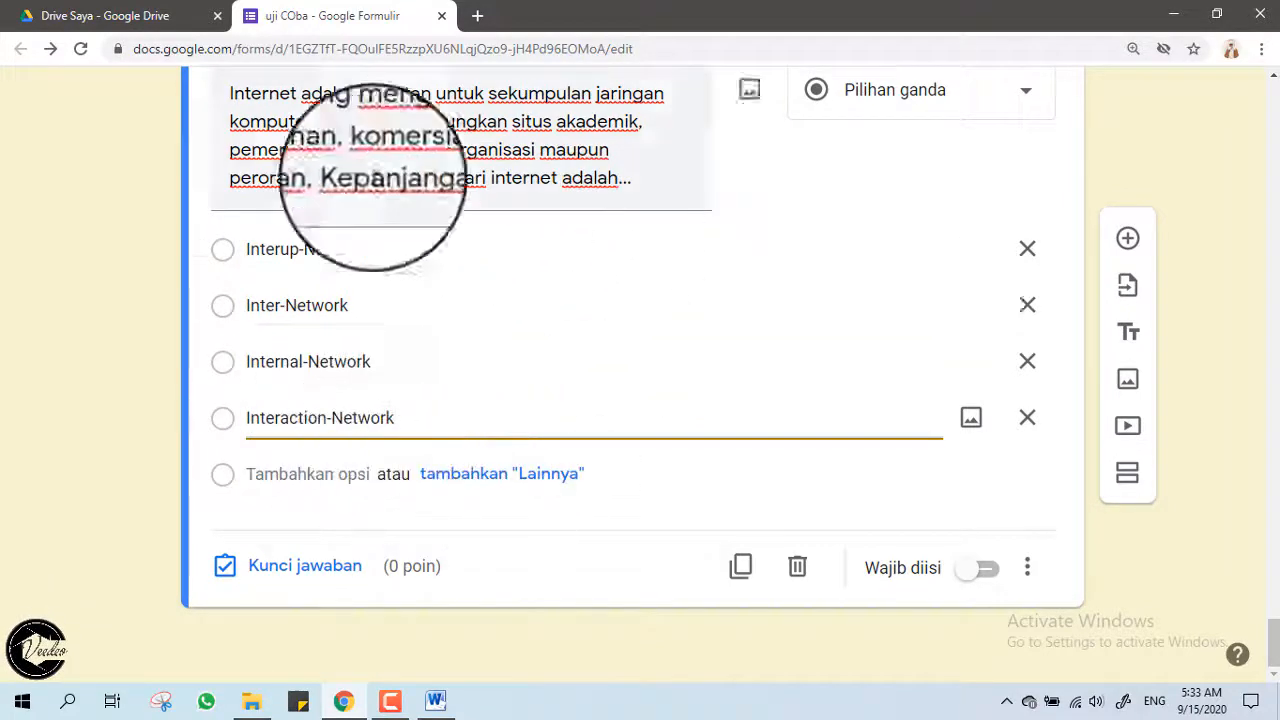
{"action": "left_click", "coordinate": [64, 276]}
{"action": "scroll", "coordinate": [300, 330], "scroll_direction": "up", "scroll_amount": 2}
{"action": "scroll", "coordinate": [391, 330], "scroll_direction": "down", "scroll_amount": 2}
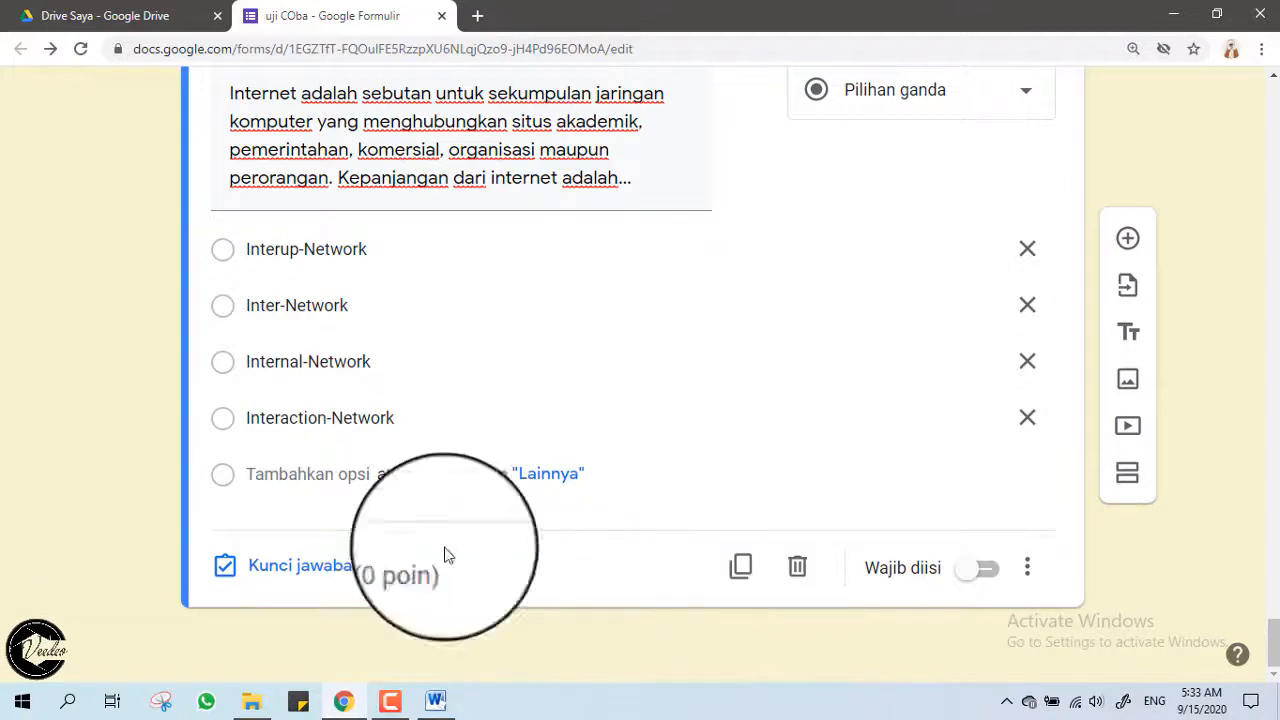
In the answer key, mark Inter-Network correct and set the question to 4 points.
{"action": "left_click", "coordinate": [278, 567]}
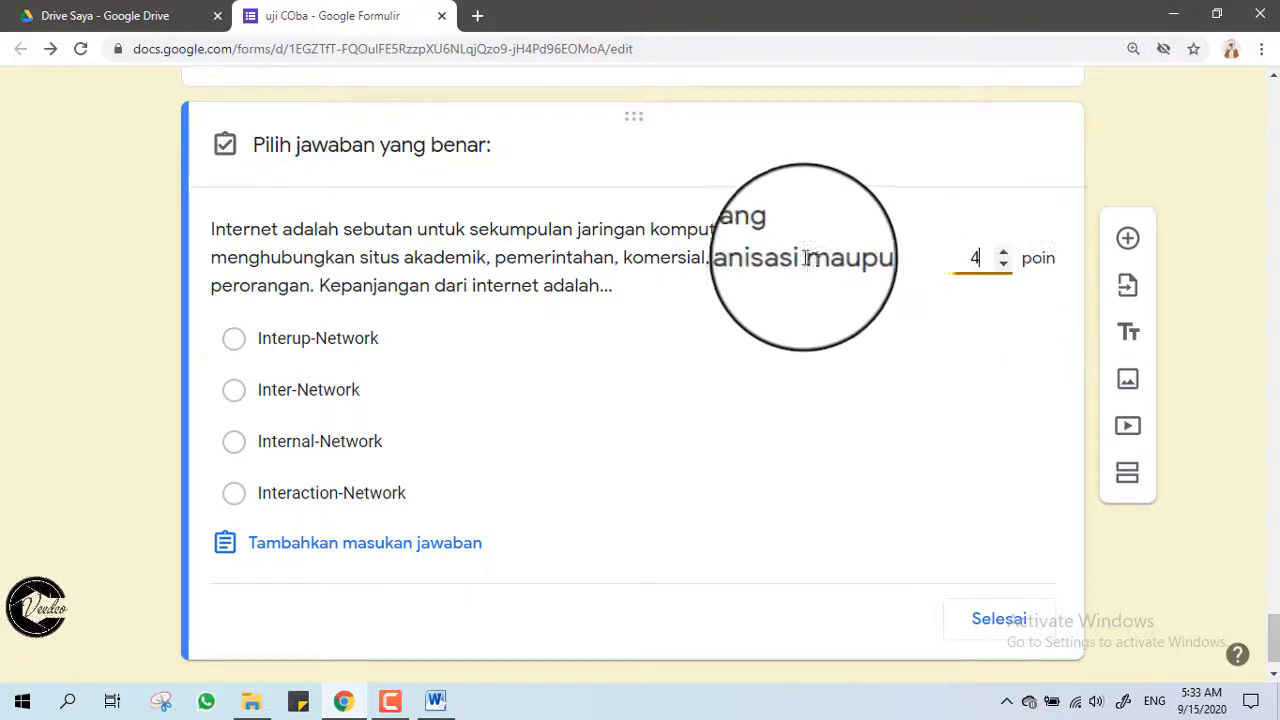
{"action": "left_click", "coordinate": [234, 390]}
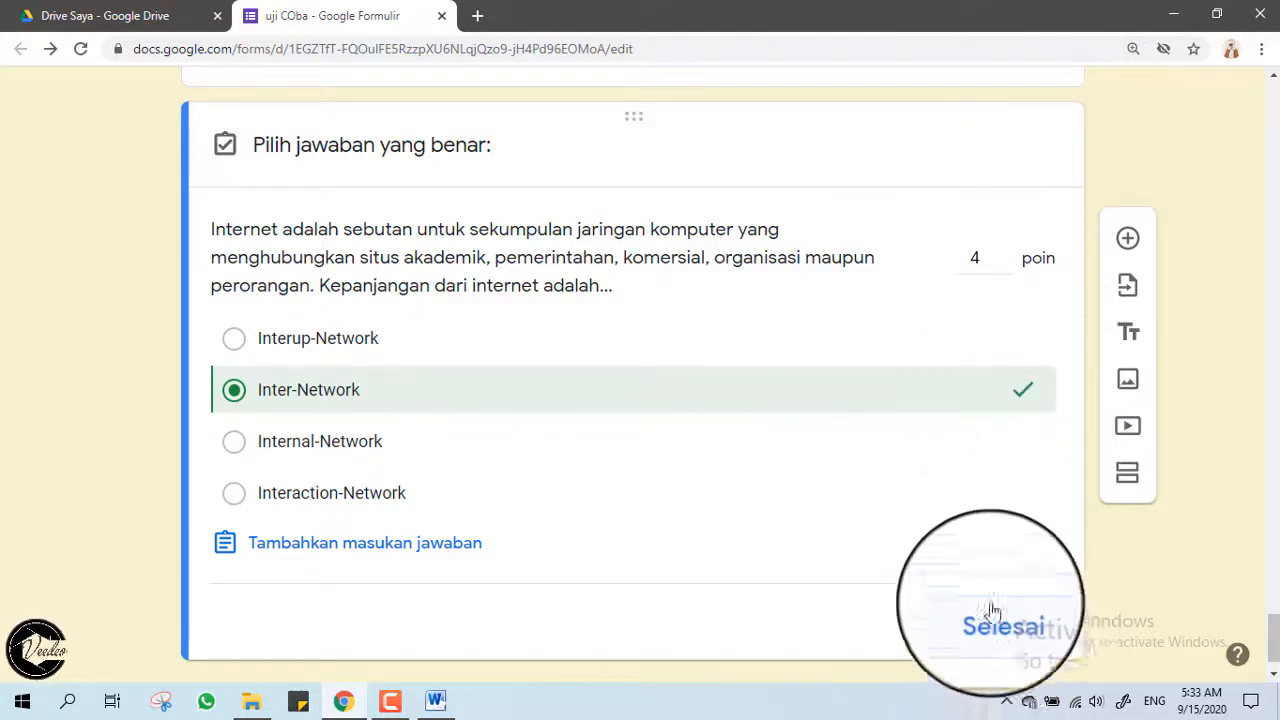
{"action": "left_click", "coordinate": [998, 634]}
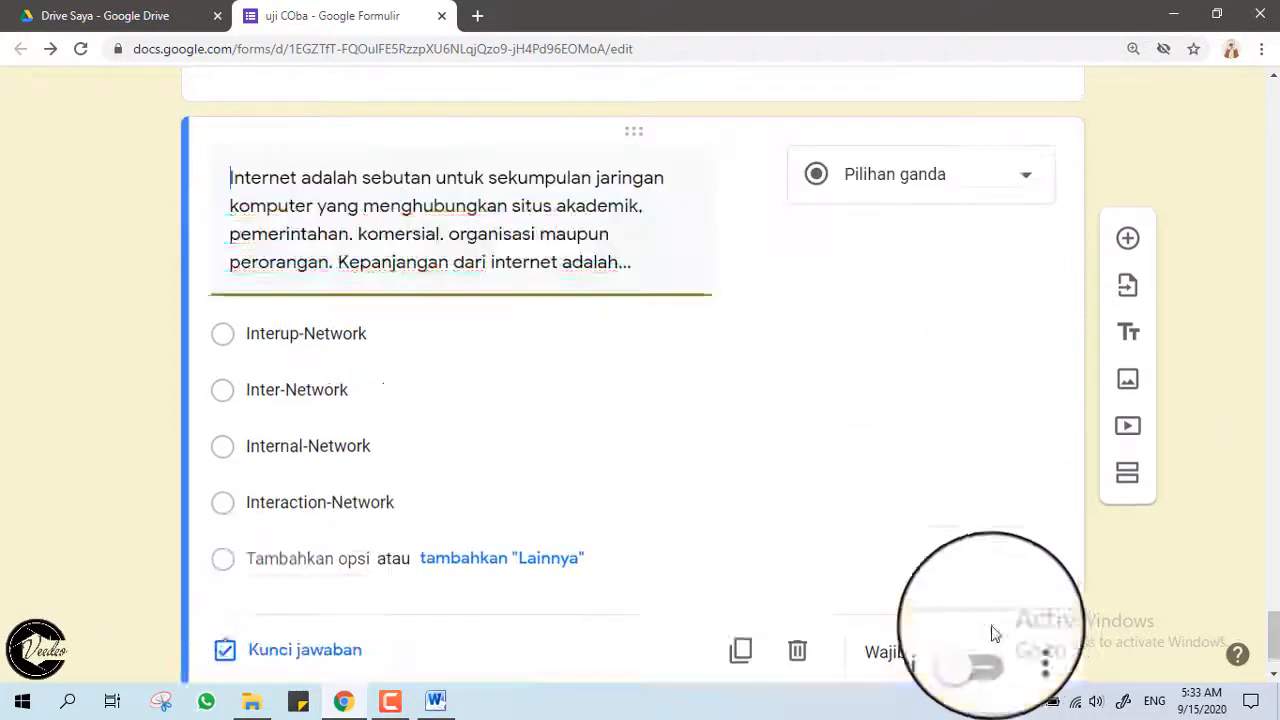
{"action": "scroll", "coordinate": [537, 446], "scroll_direction": "down", "scroll_amount": 1}
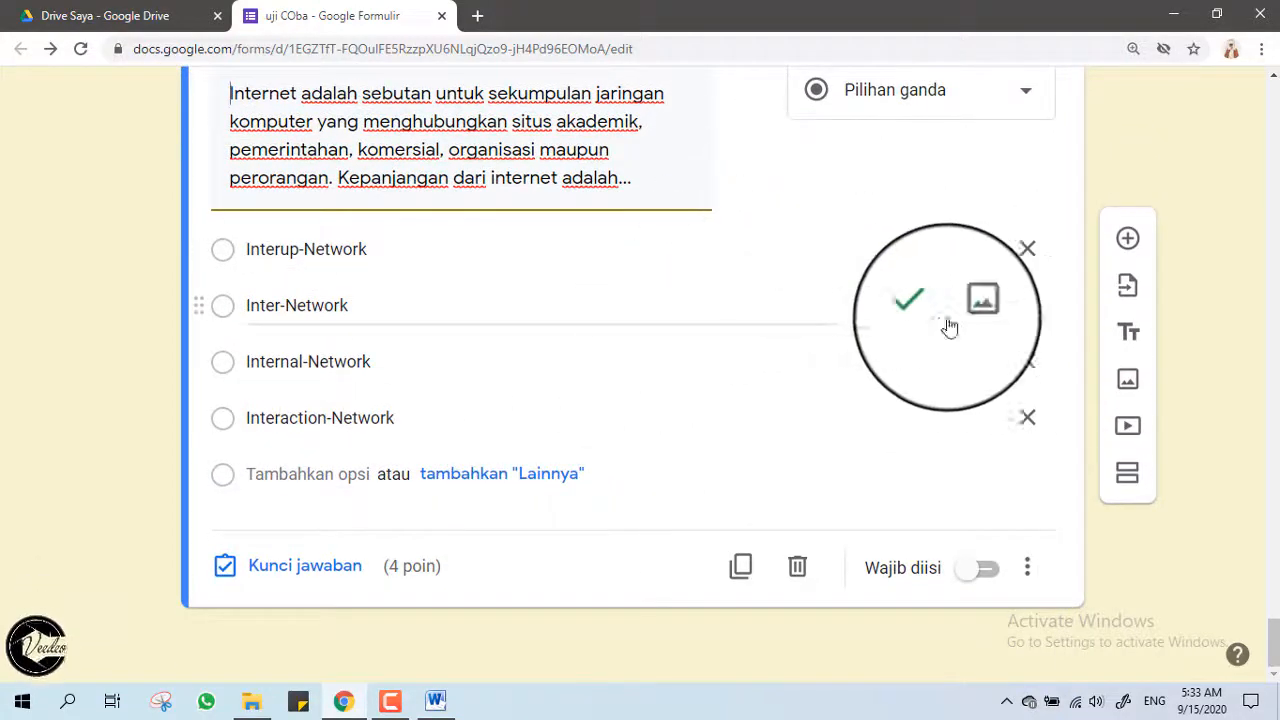
Turn on Acak urutan opsi so the Internet question's four options appear in random order.
{"action": "left_click", "coordinate": [1029, 576]}
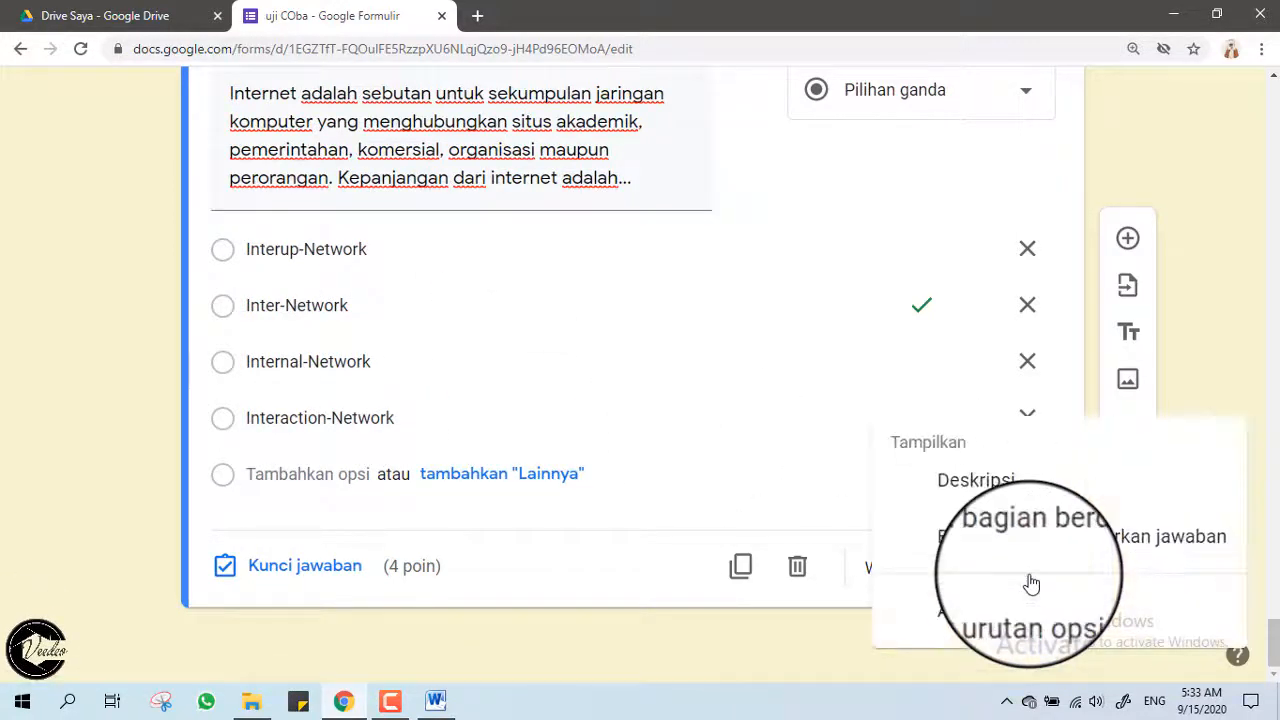
{"action": "left_click", "coordinate": [1086, 626]}
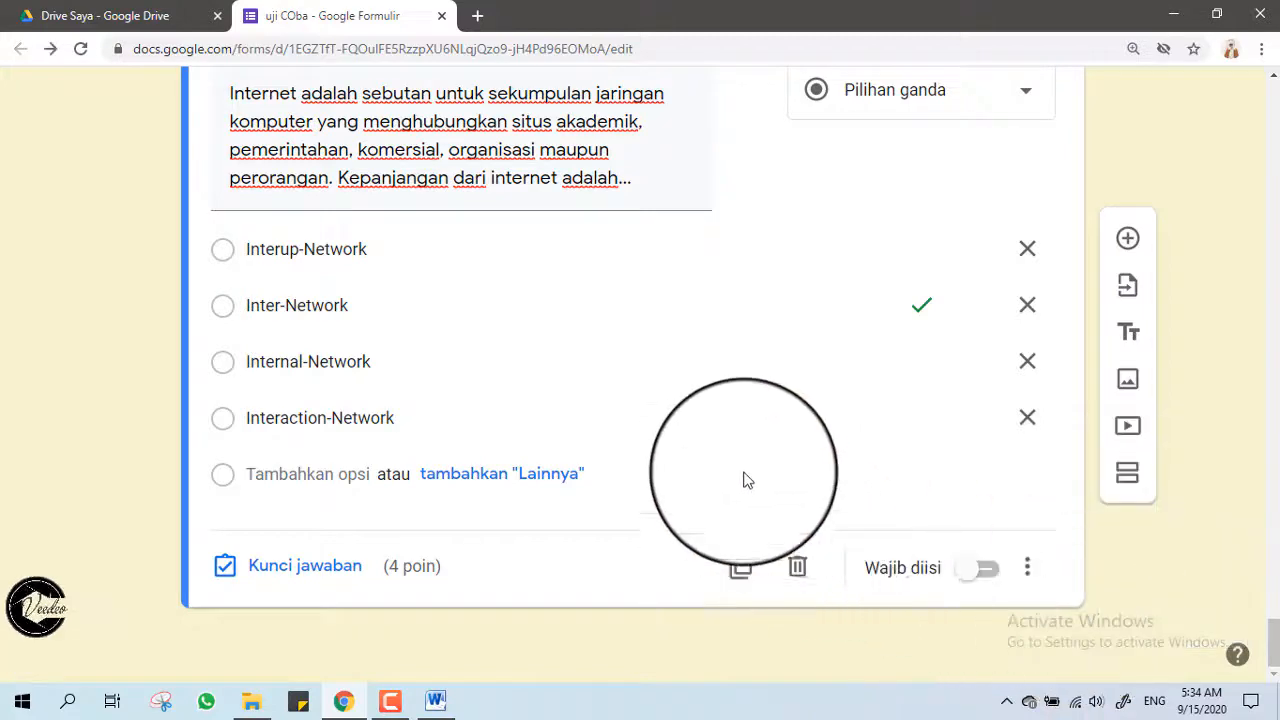
{"action": "scroll", "coordinate": [632, 412], "scroll_direction": "up", "scroll_amount": 3}
{"action": "scroll", "coordinate": [633, 412], "scroll_direction": "down", "scroll_amount": 2}
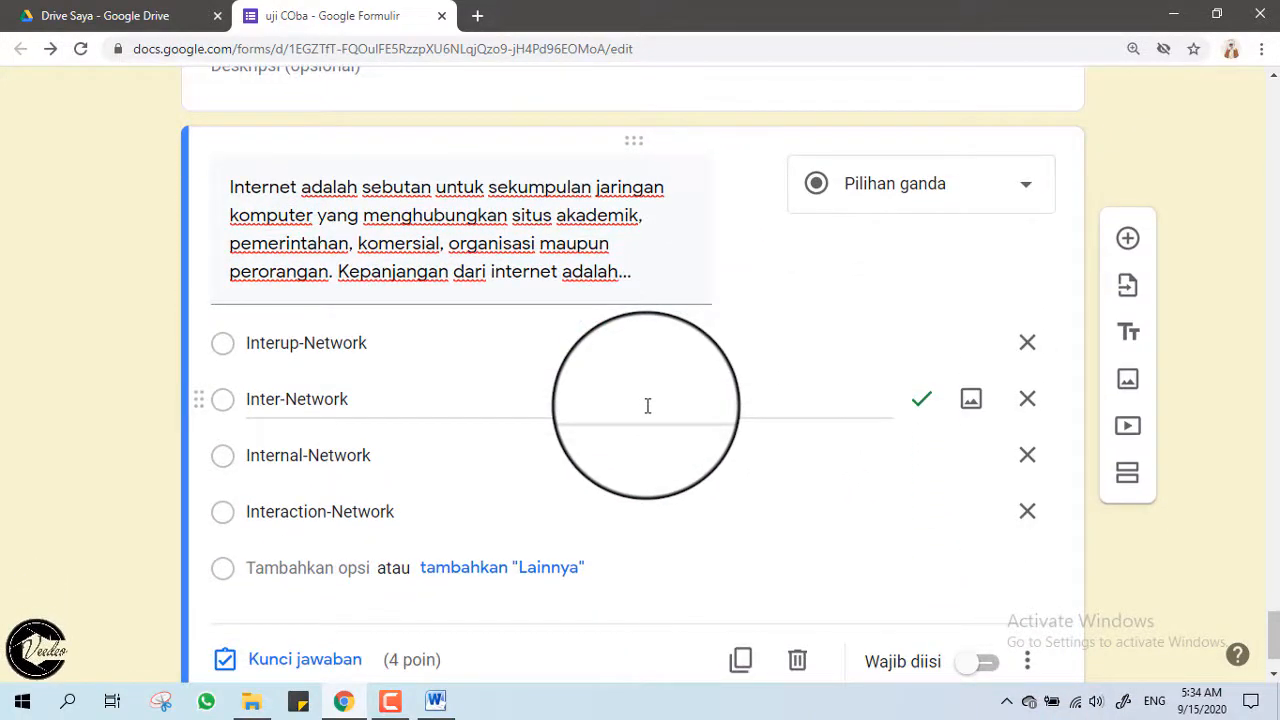
{"action": "scroll", "coordinate": [648, 405], "scroll_direction": "up", "scroll_amount": 3}
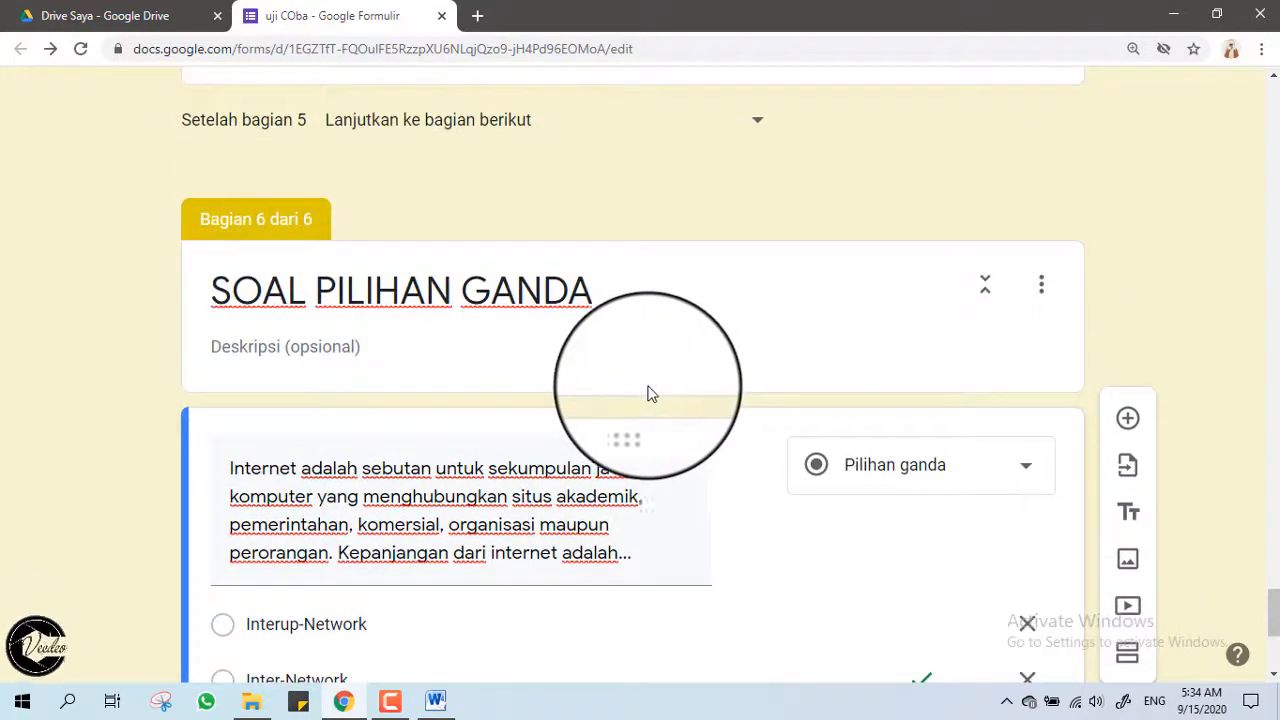
{"action": "scroll", "coordinate": [648, 393], "scroll_direction": "down", "scroll_amount": 4}
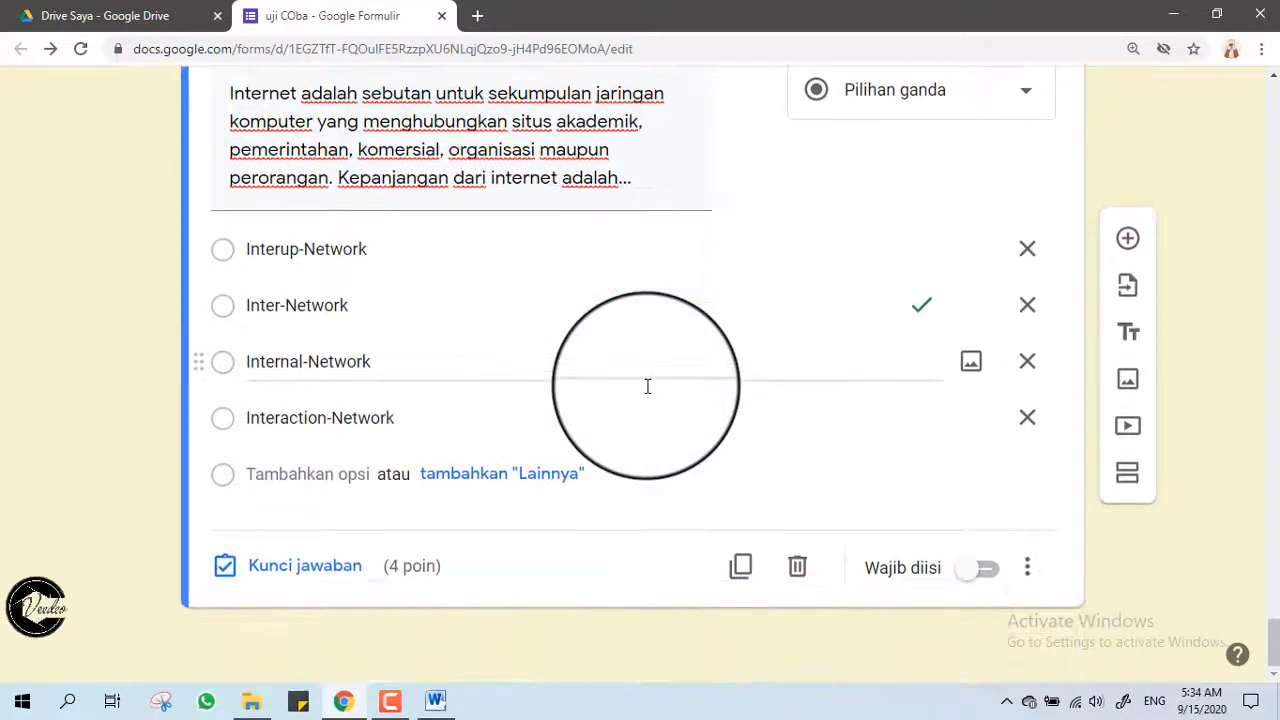
{"action": "scroll", "coordinate": [648, 386], "scroll_direction": "up", "scroll_amount": 3}
{"action": "scroll", "coordinate": [648, 386], "scroll_direction": "down", "scroll_amount": 1}
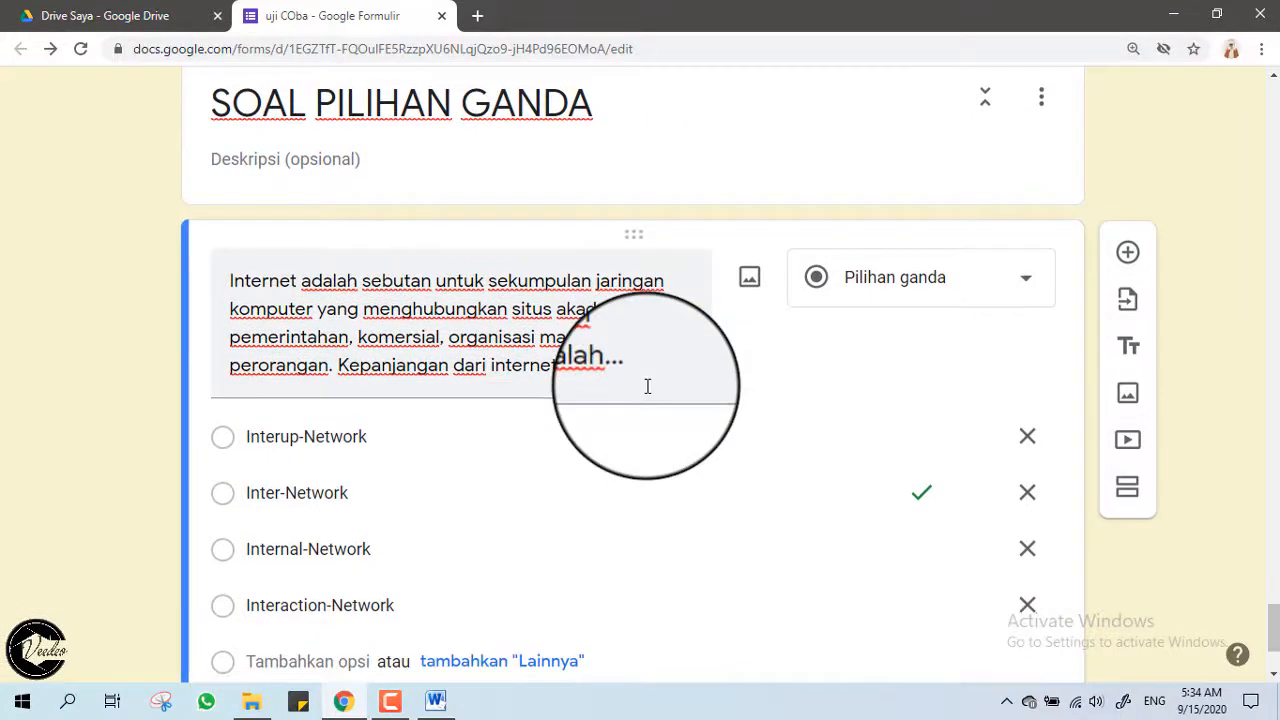
{"action": "scroll", "coordinate": [648, 386], "scroll_direction": "up", "scroll_amount": 3}
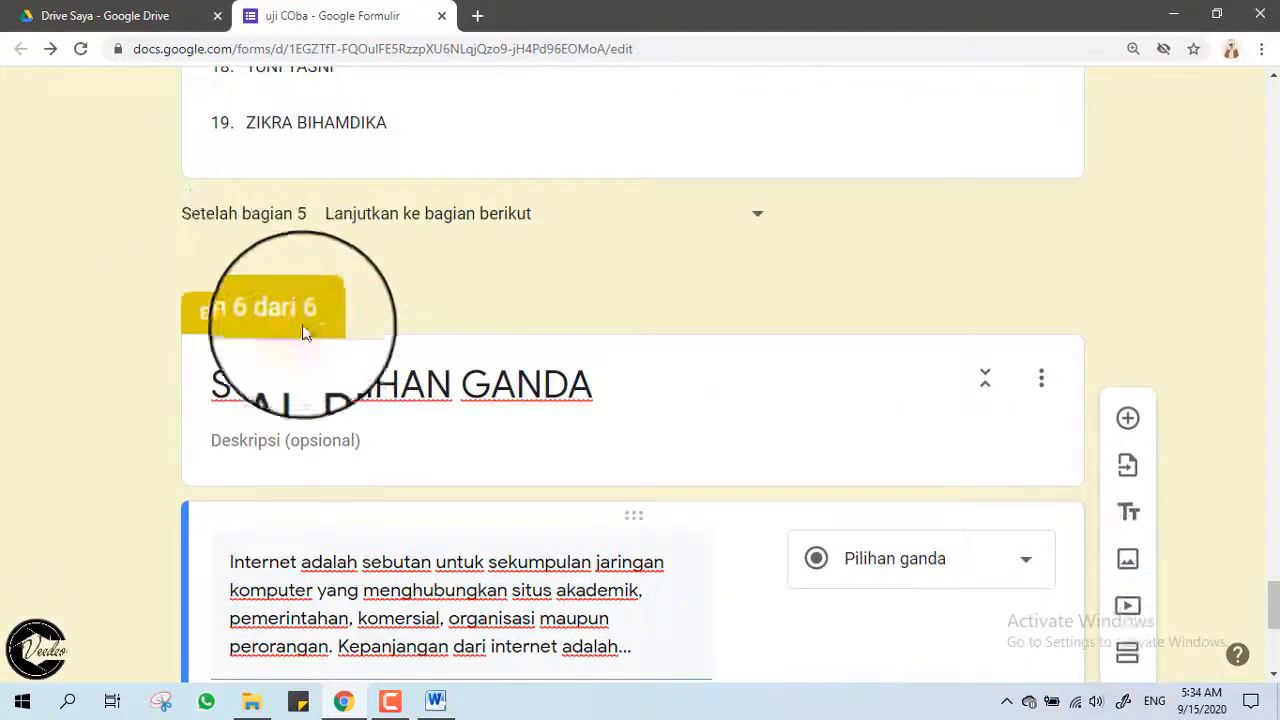
{"action": "scroll", "coordinate": [238, 318], "scroll_direction": "down", "scroll_amount": 5}
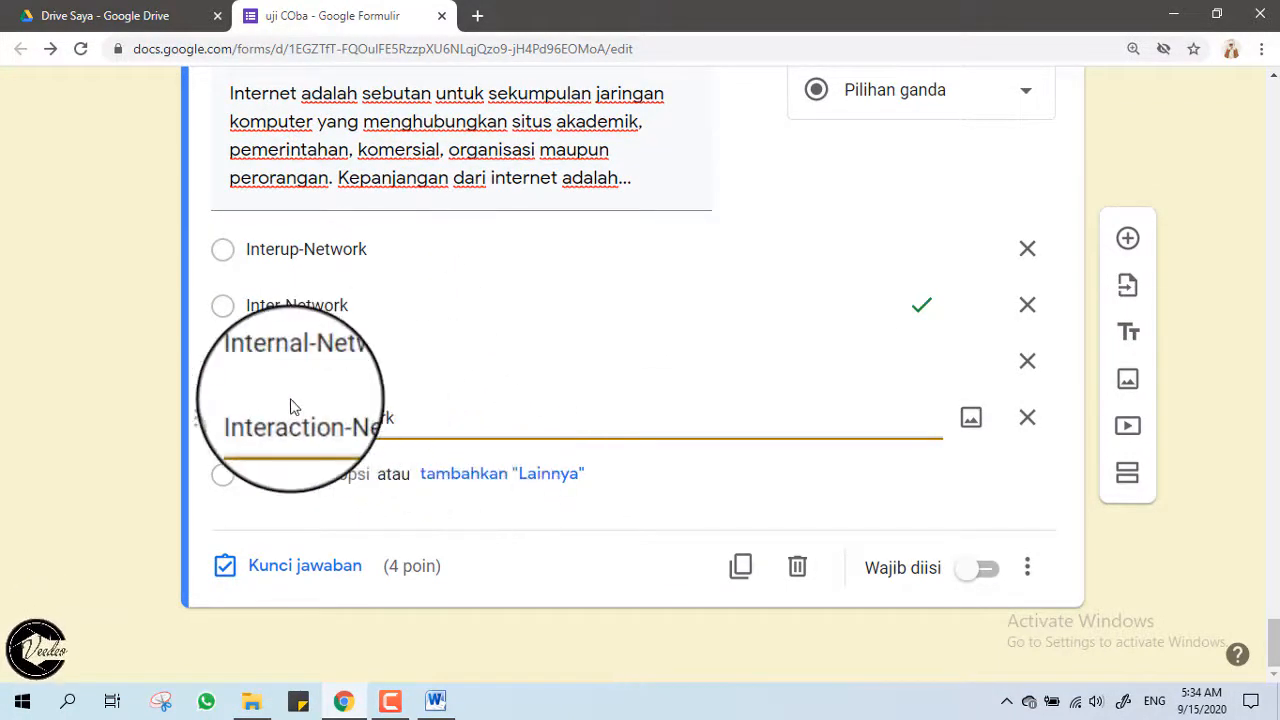
Add section 7 titled 'SOAL PILIHAN GANDA', copying section 6's title, with a blank multiple-choice question.
{"action": "left_click", "coordinate": [1128, 470]}
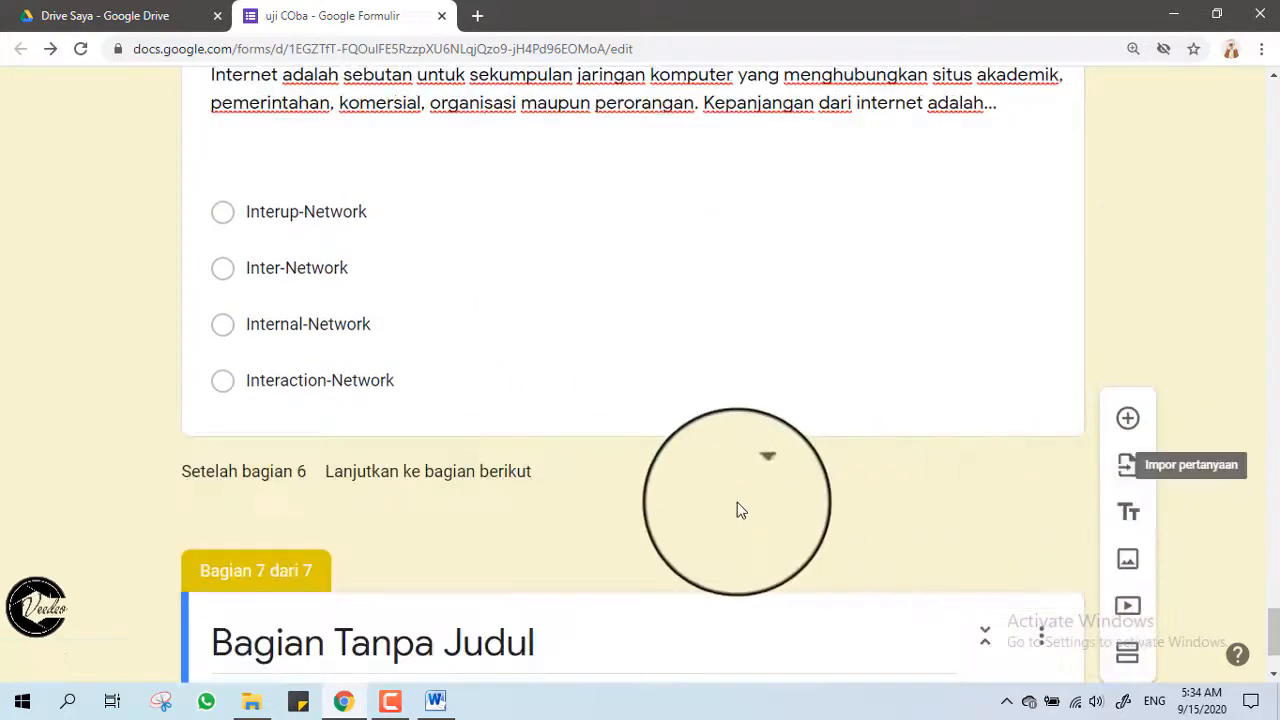
{"action": "scroll", "coordinate": [546, 463], "scroll_direction": "up", "scroll_amount": 6}
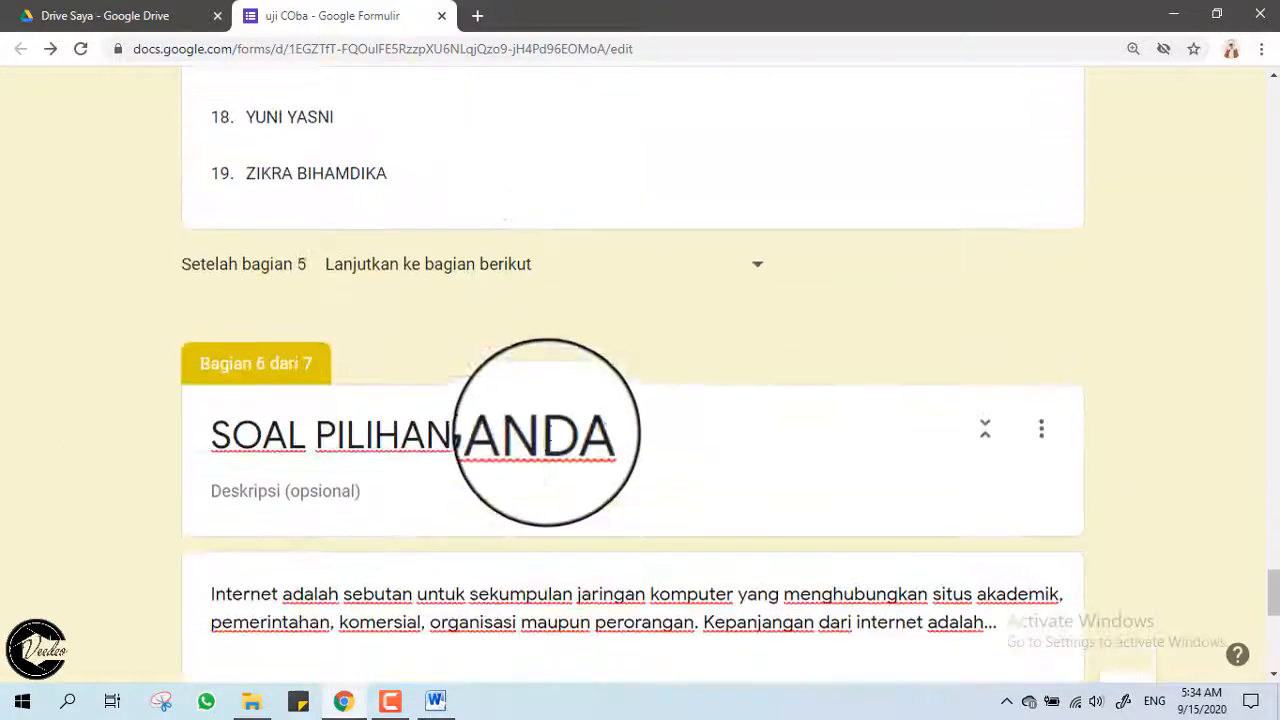
{"action": "scroll", "coordinate": [366, 309], "scroll_direction": "down", "scroll_amount": 3}
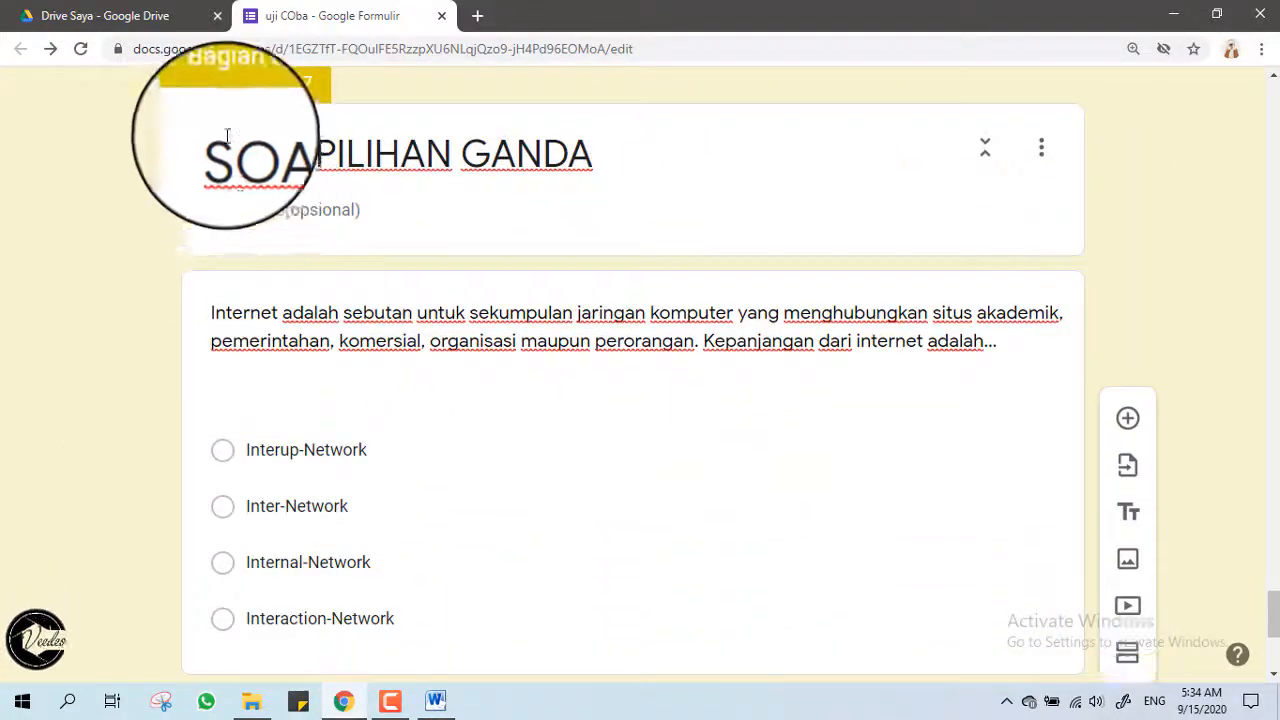
{"action": "triple_click", "coordinate": [545, 150]}
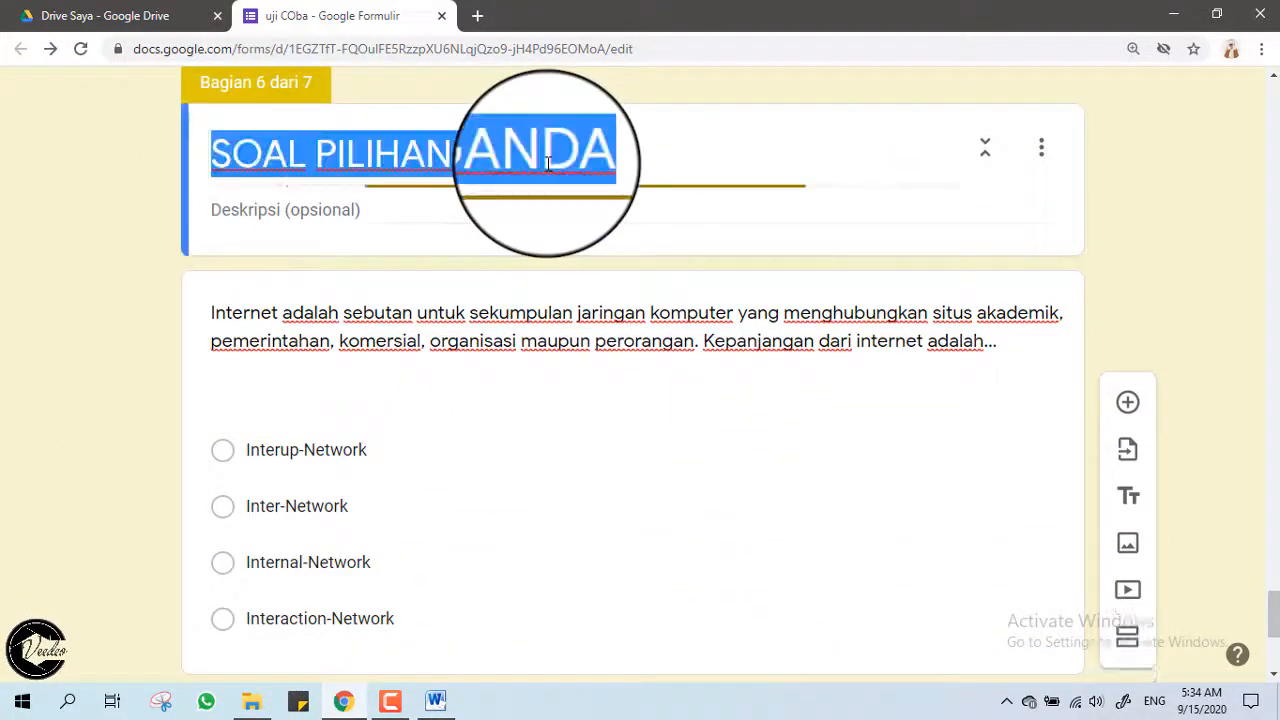
{"action": "right_click", "coordinate": [354, 157]}
{"action": "left_click", "coordinate": [411, 228]}
{"action": "scroll", "coordinate": [440, 407], "scroll_direction": "down", "scroll_amount": 4}
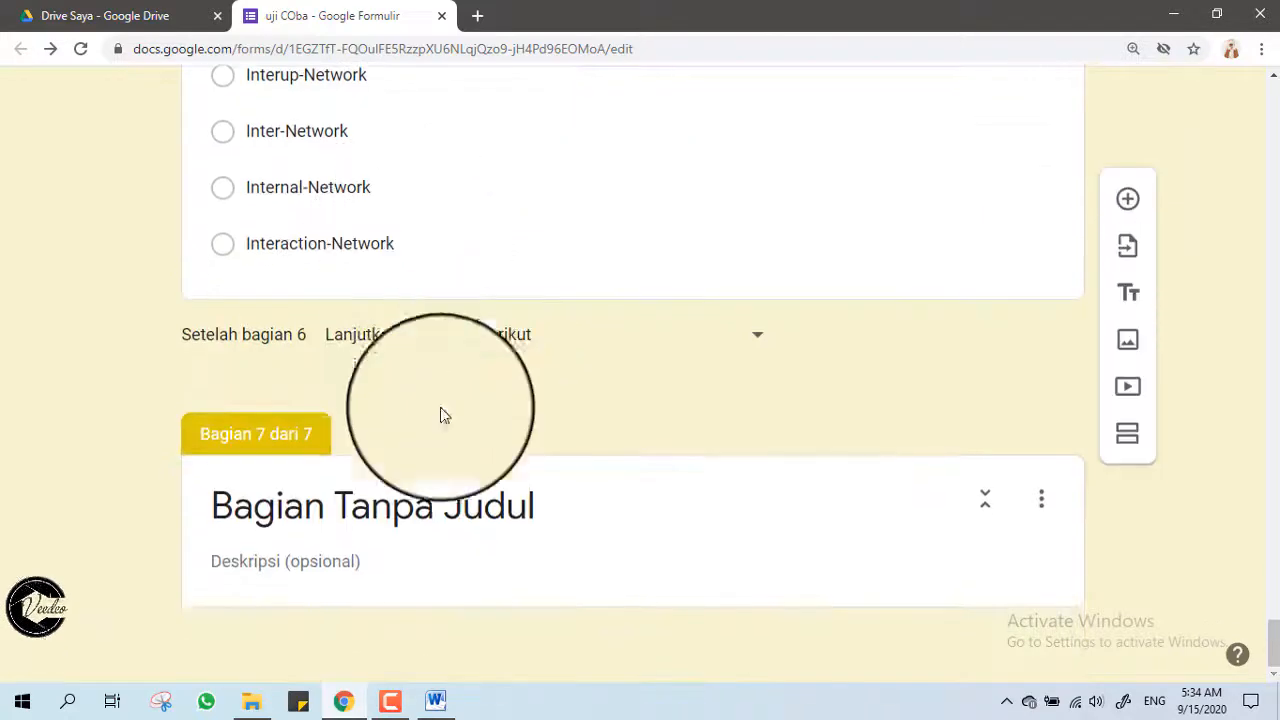
{"action": "triple_click", "coordinate": [443, 505]}
{"action": "right_click", "coordinate": [444, 515]}
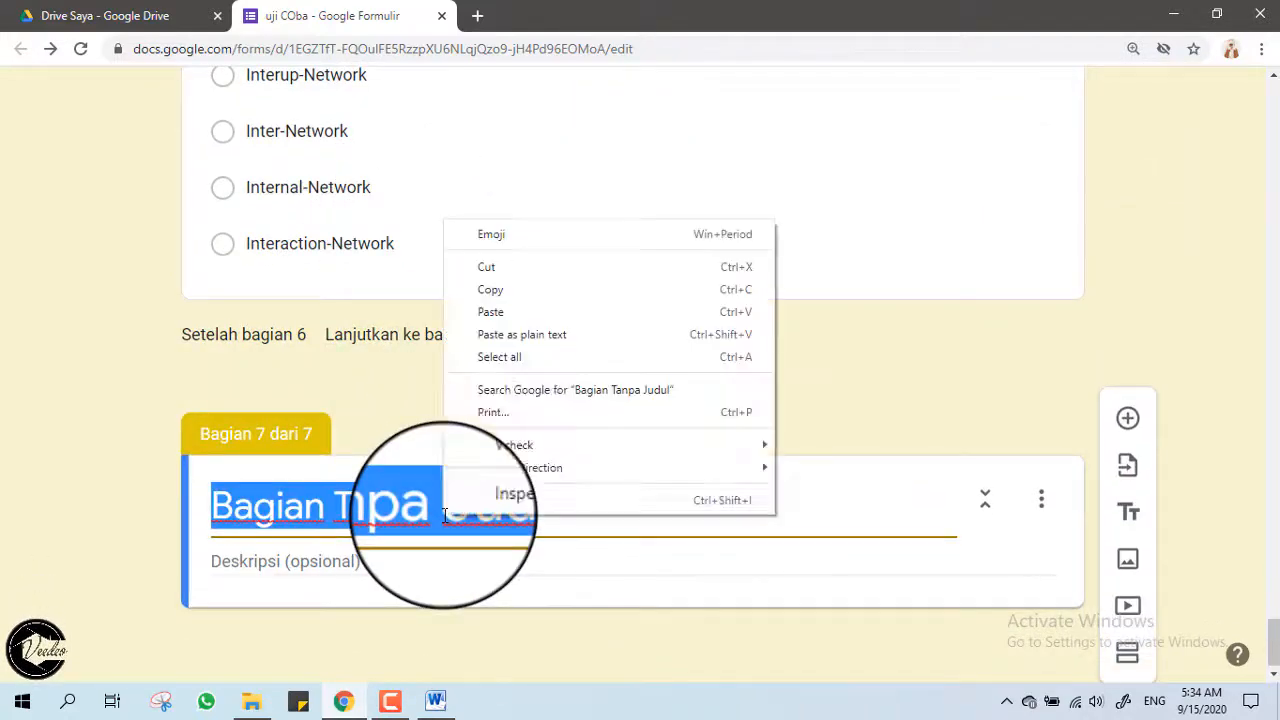
{"action": "left_click", "coordinate": [526, 312]}
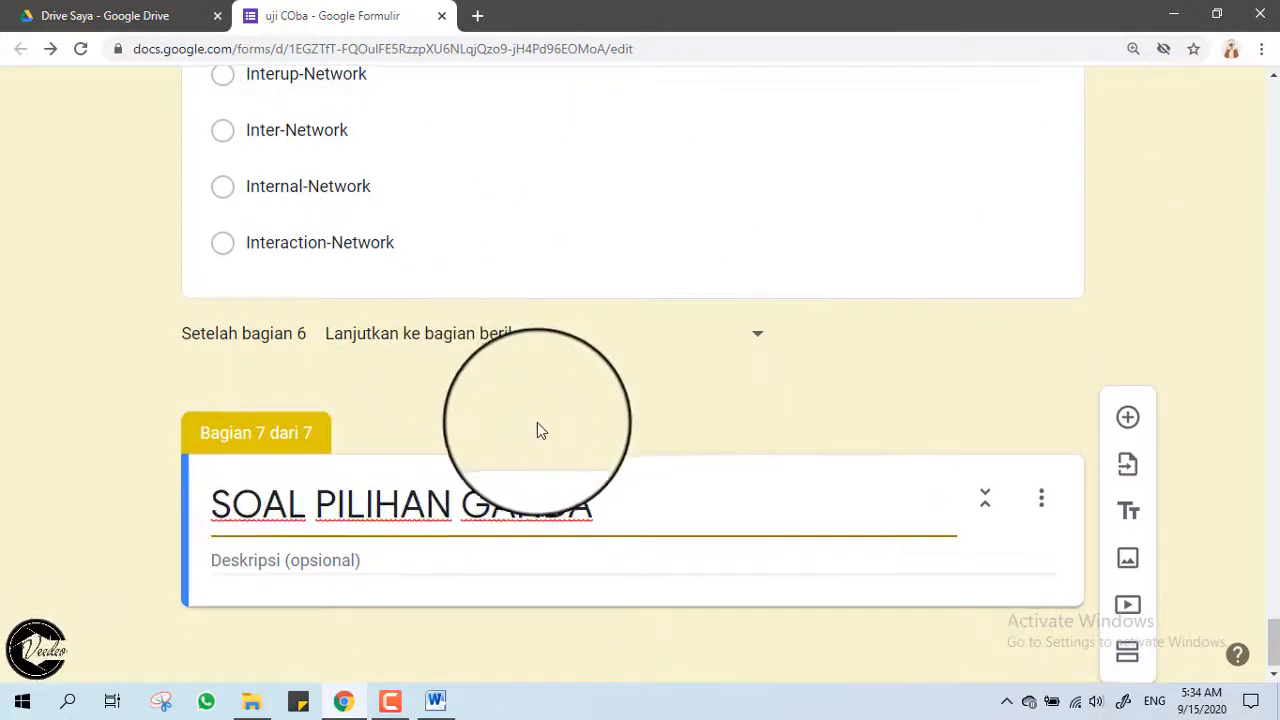
{"action": "left_click", "coordinate": [1127, 424]}
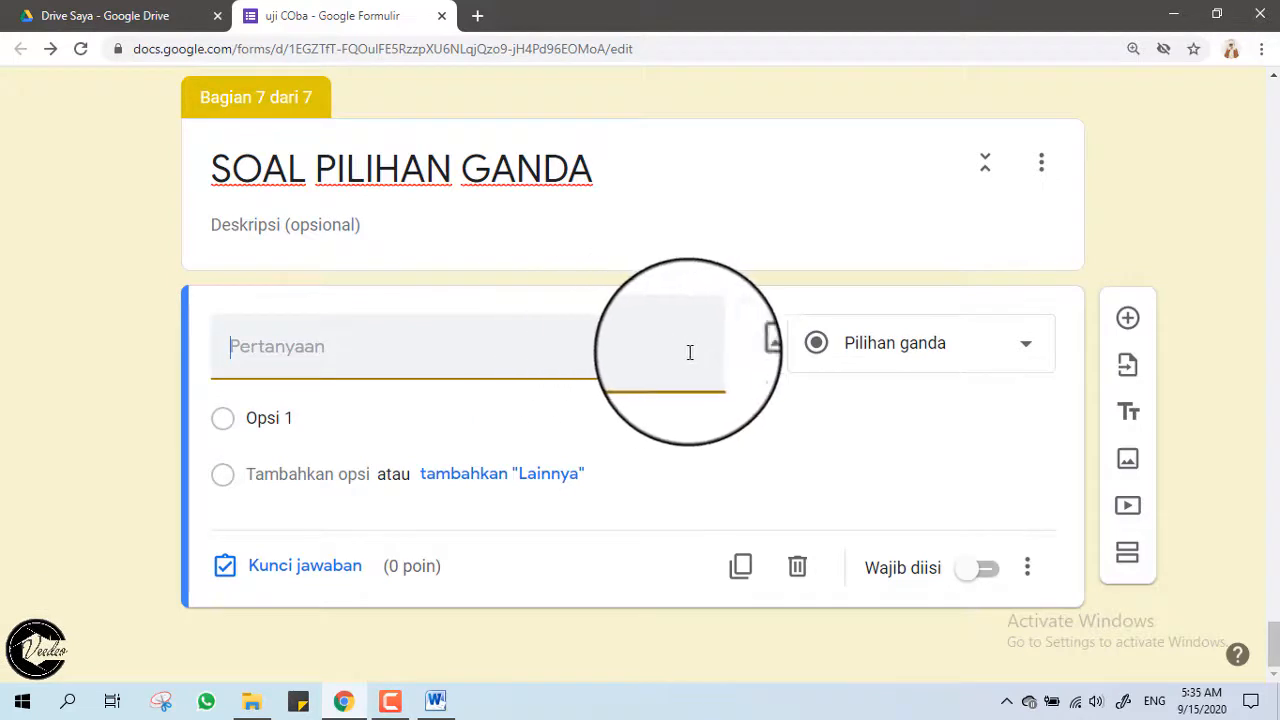
Upload Belajar-Mengetik-Sepuluh-Jari-300x222 from the Pictures folder as the section 7 question's image.
{"action": "left_click", "coordinate": [748, 340]}
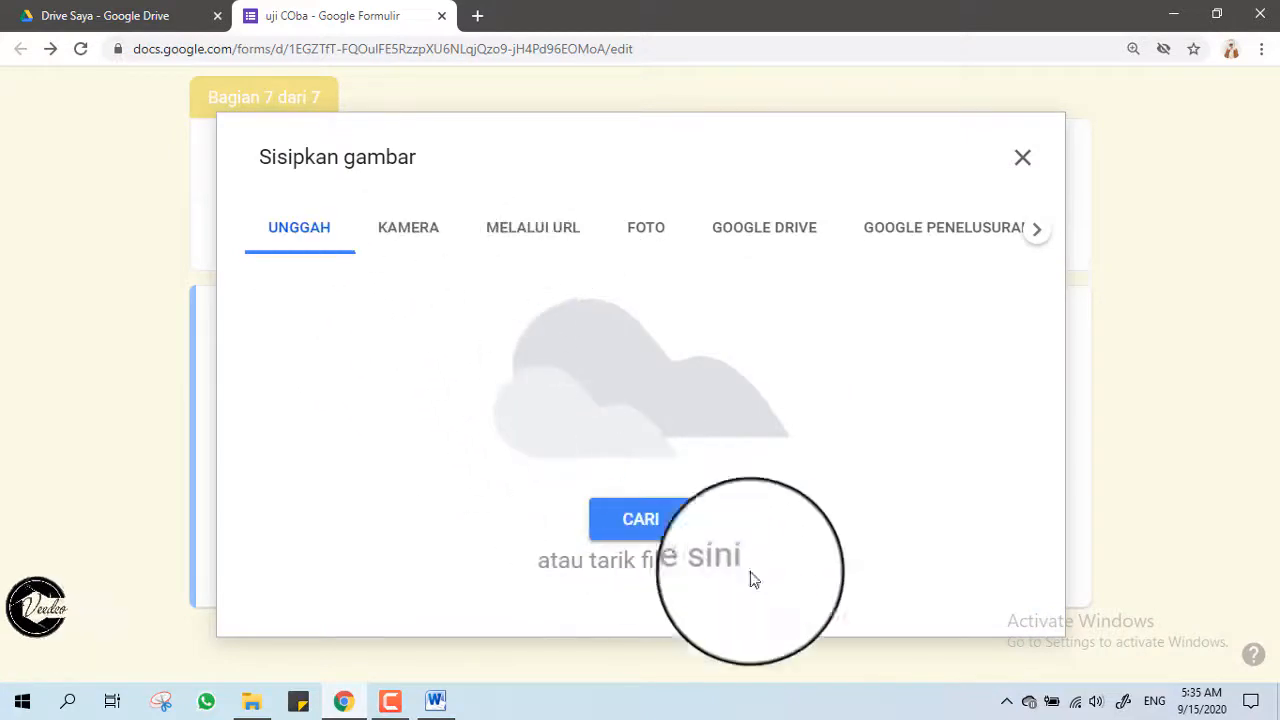
{"action": "left_click", "coordinate": [649, 518]}
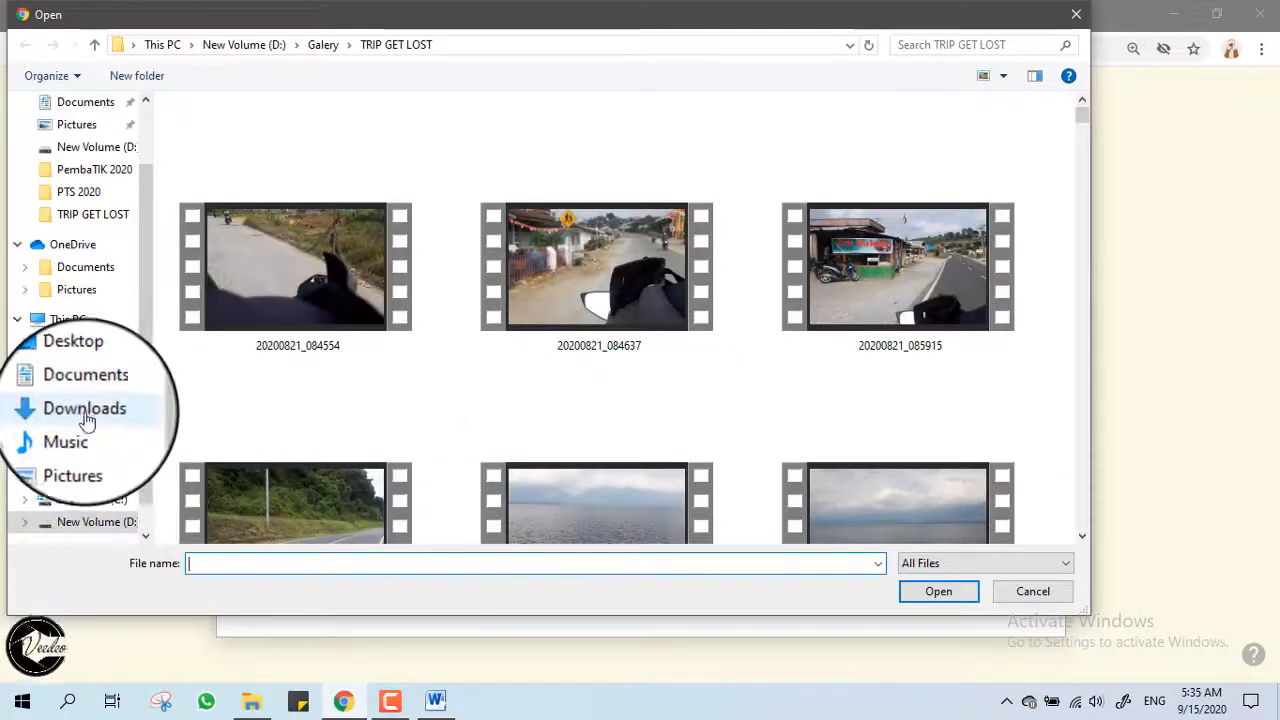
{"action": "left_click", "coordinate": [92, 458]}
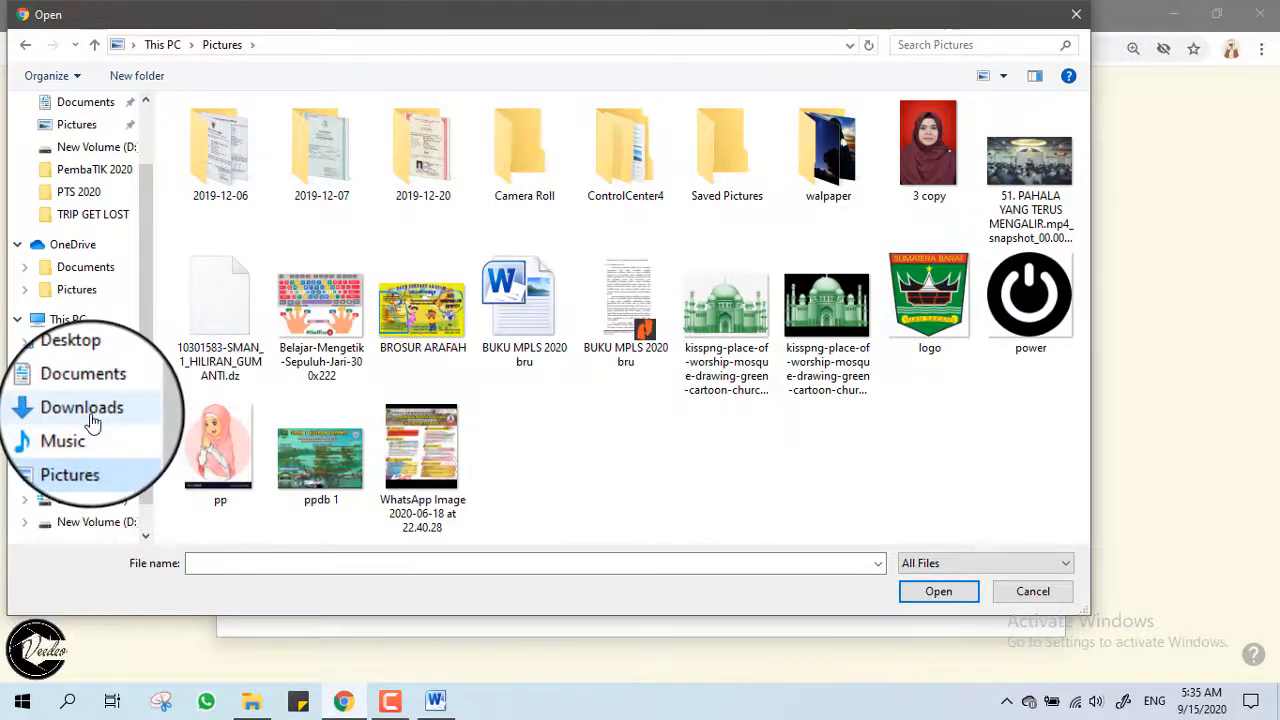
{"action": "left_click", "coordinate": [91, 418]}
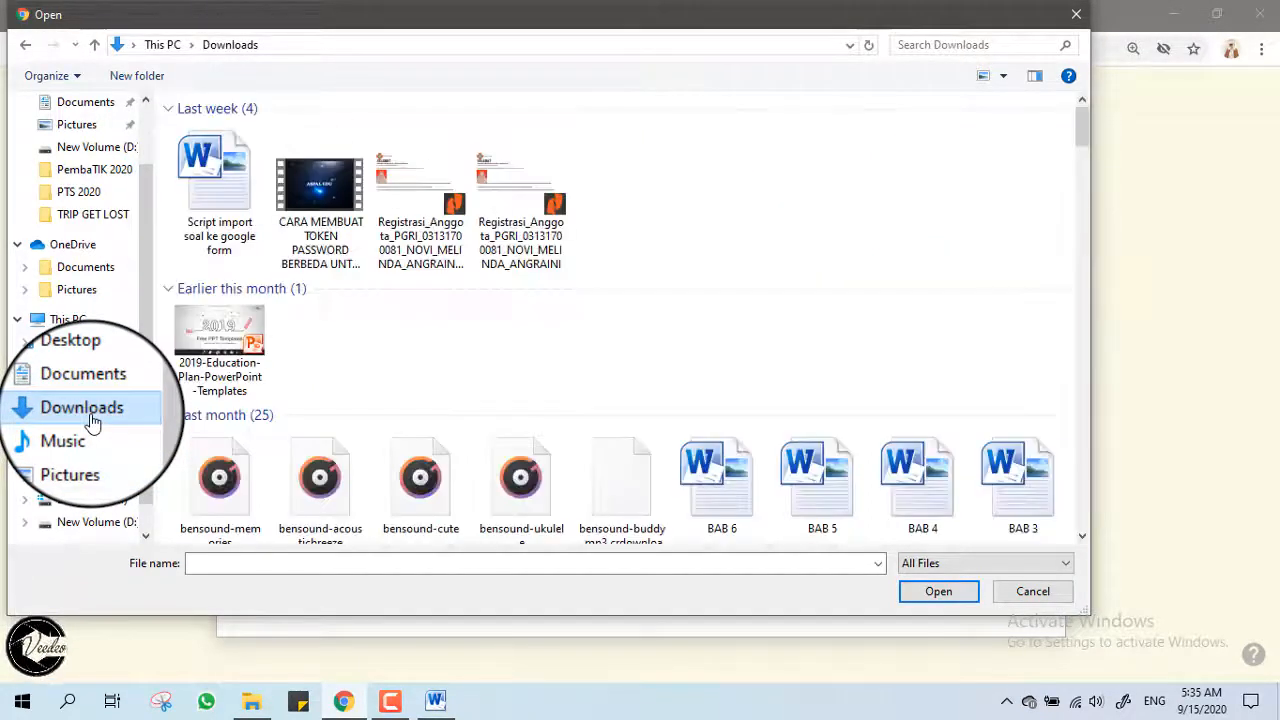
{"action": "left_click", "coordinate": [86, 452]}
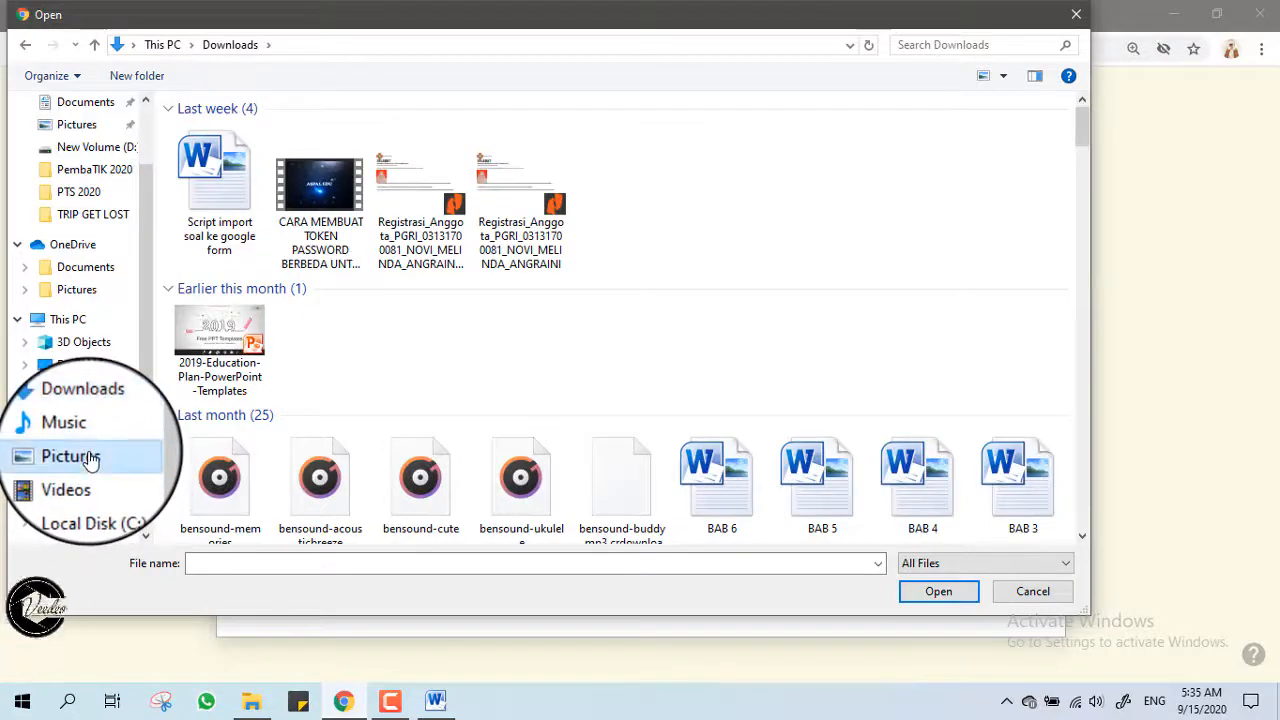
{"action": "left_click", "coordinate": [318, 305]}
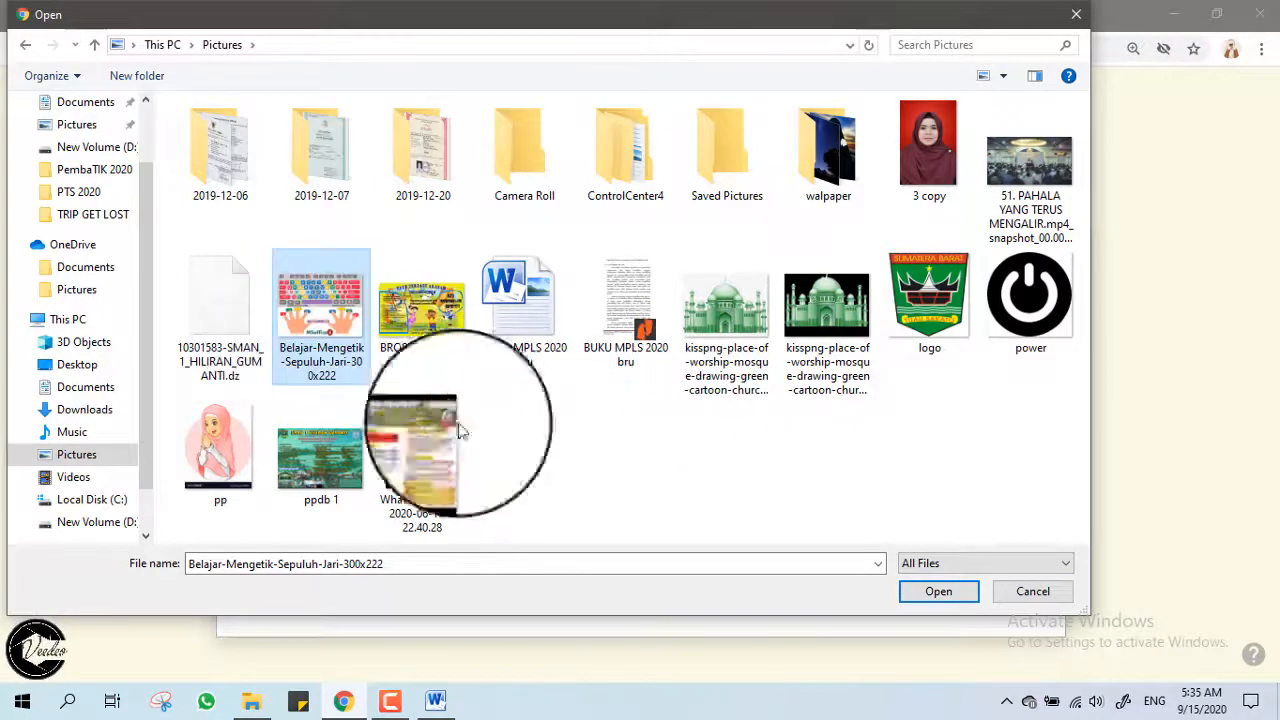
{"action": "left_click", "coordinate": [912, 592]}
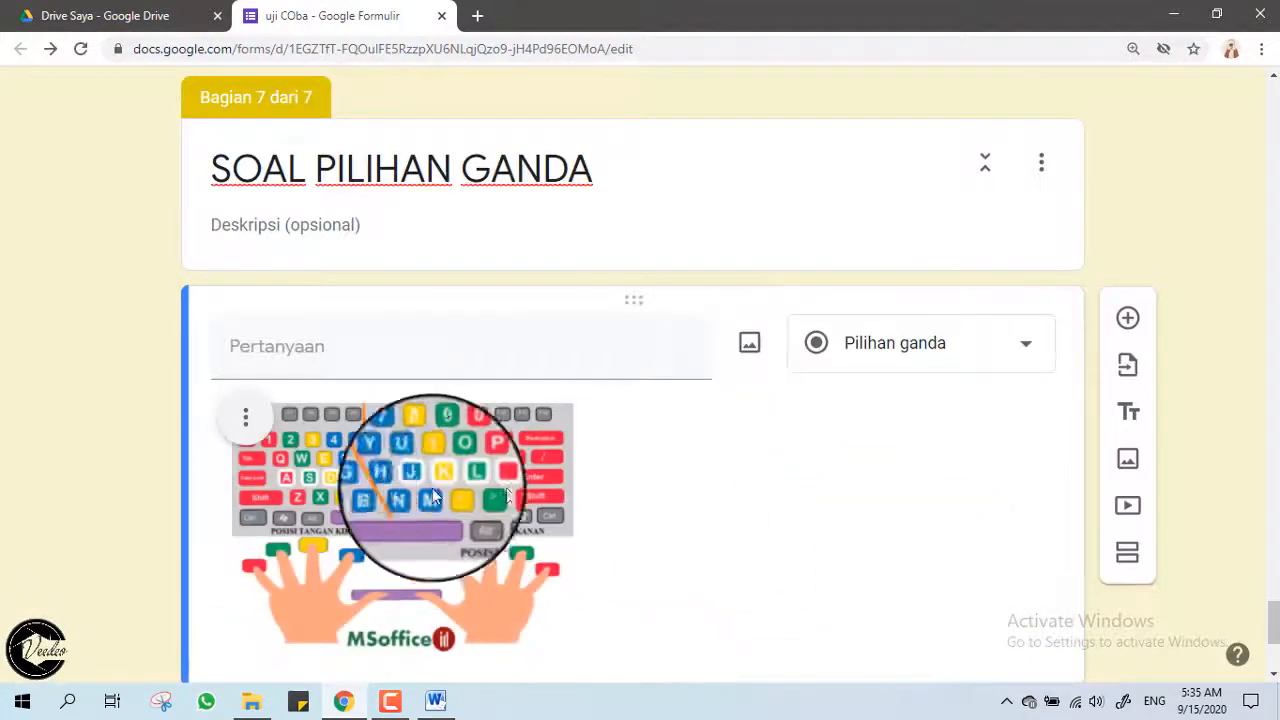
Enter the question text 'Apa nama perangkat pada gambar berikut?' for the picture question.
{"action": "scroll", "coordinate": [361, 455], "scroll_direction": "down", "scroll_amount": 2}
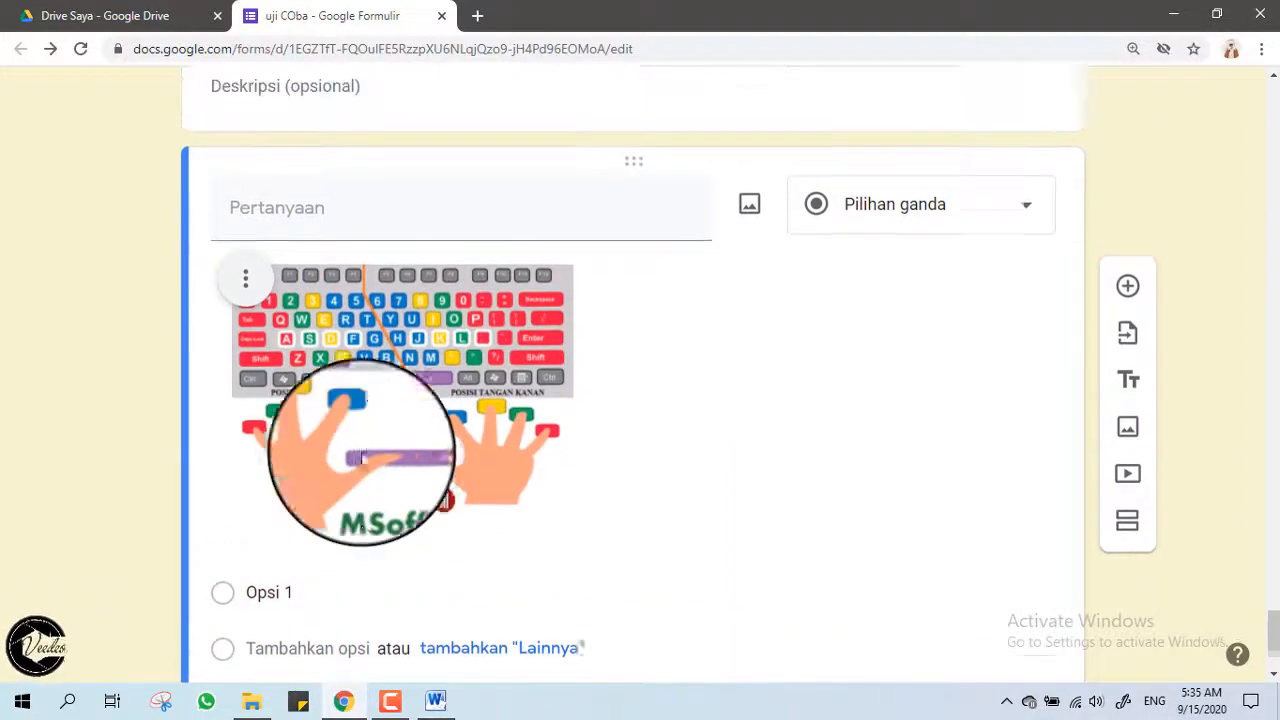
{"action": "scroll", "coordinate": [361, 455], "scroll_direction": "up", "scroll_amount": 1}
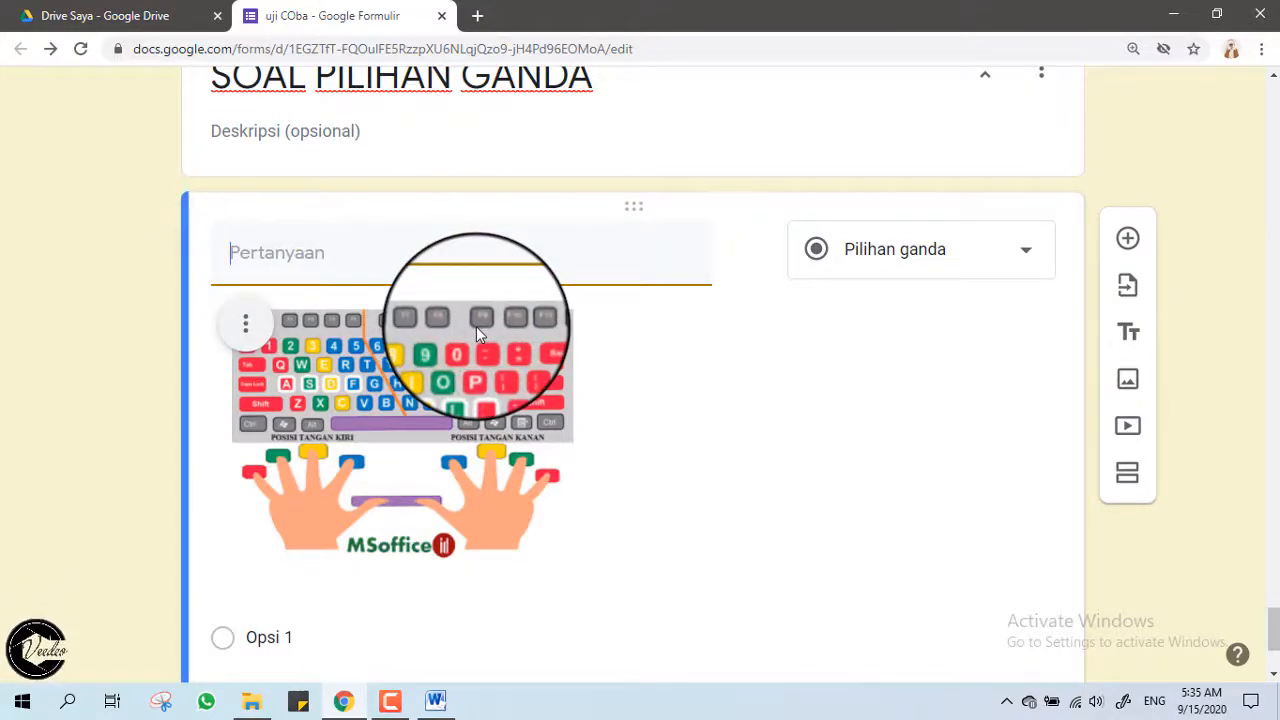
{"action": "type", "text": "aPA"}
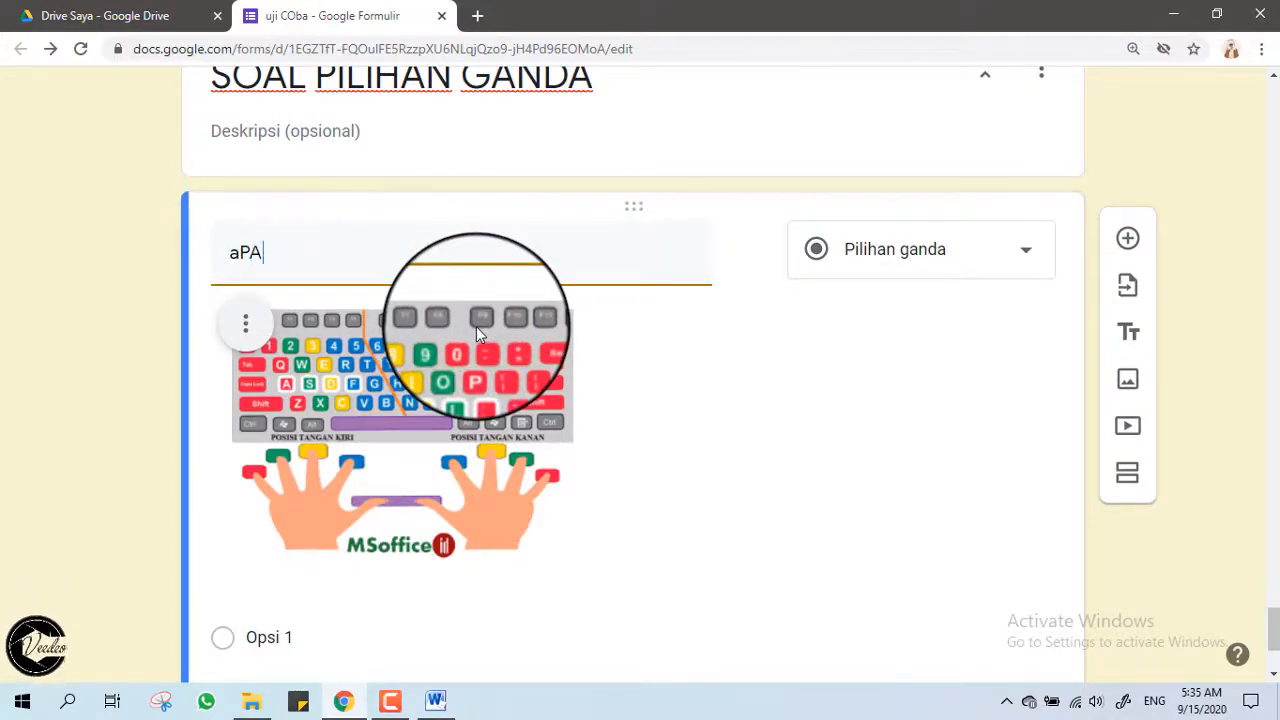
{"action": "key", "text": "BackSpace"}
{"action": "key", "text": "BackSpace"}
{"action": "key", "text": "BackSpace"}
{"action": "type", "text": "Ap"}
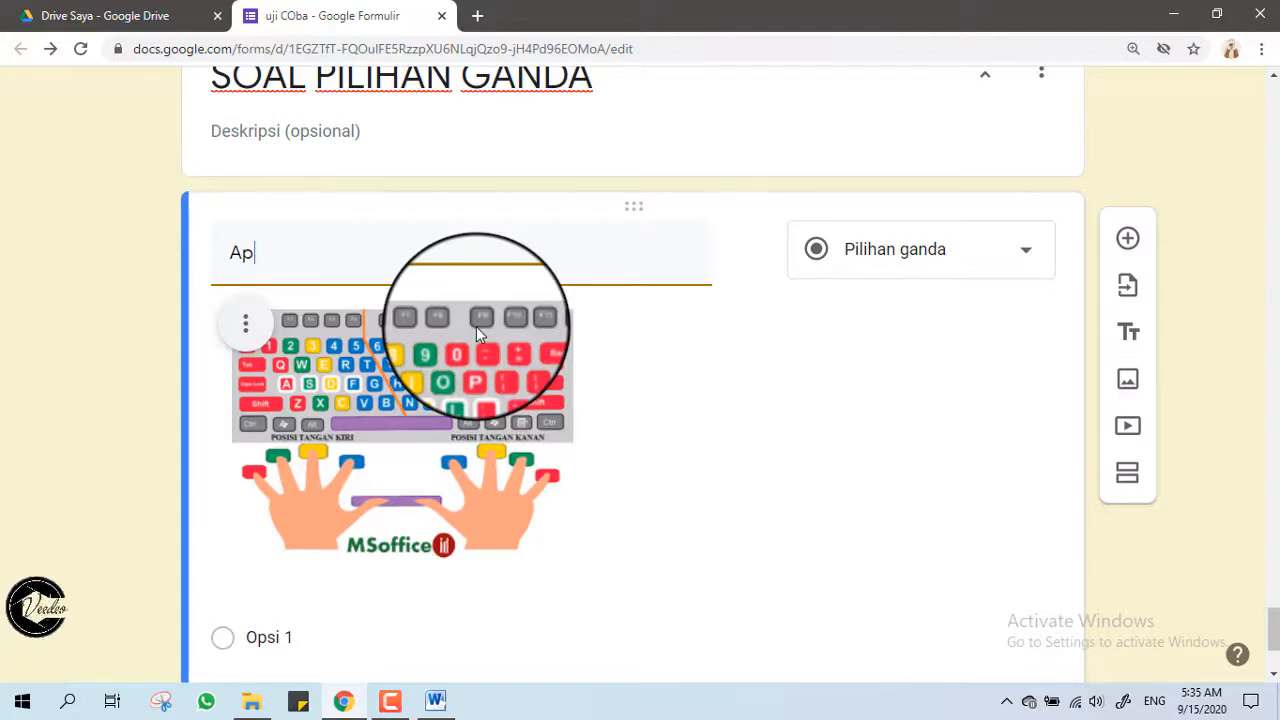
{"action": "type", "text": "a nama peran"}
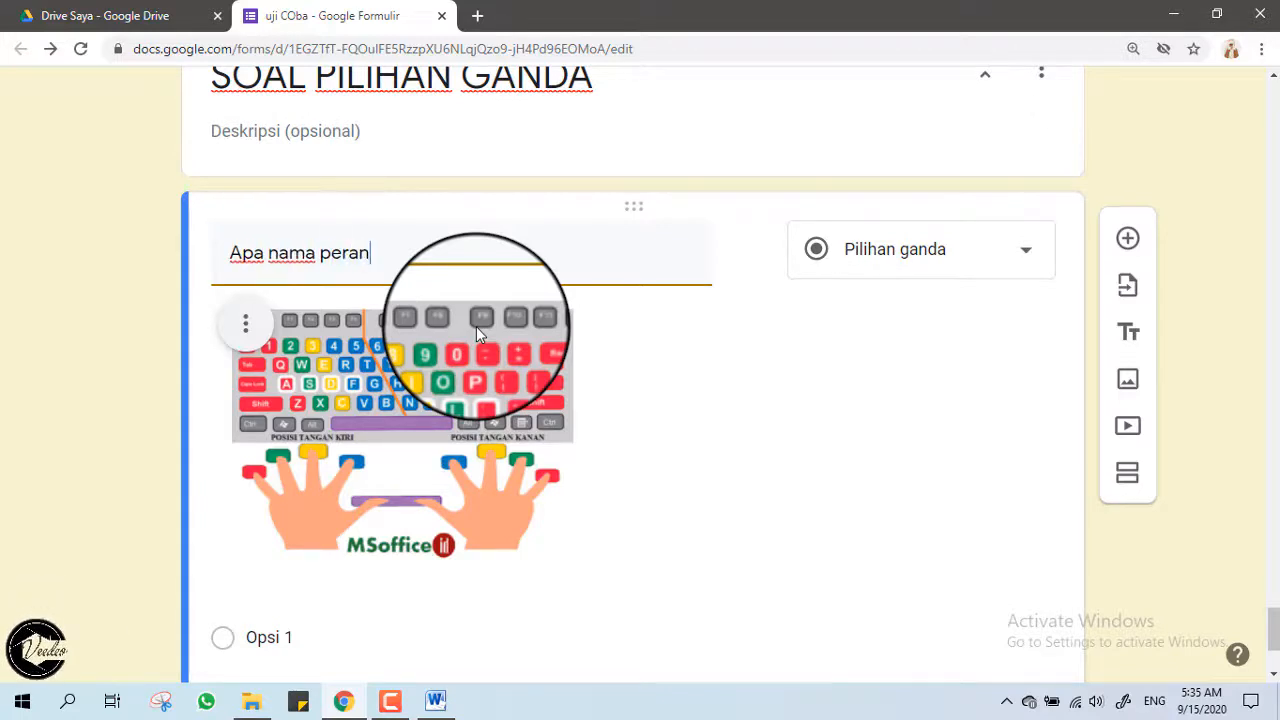
{"action": "type", "text": "gkat p"}
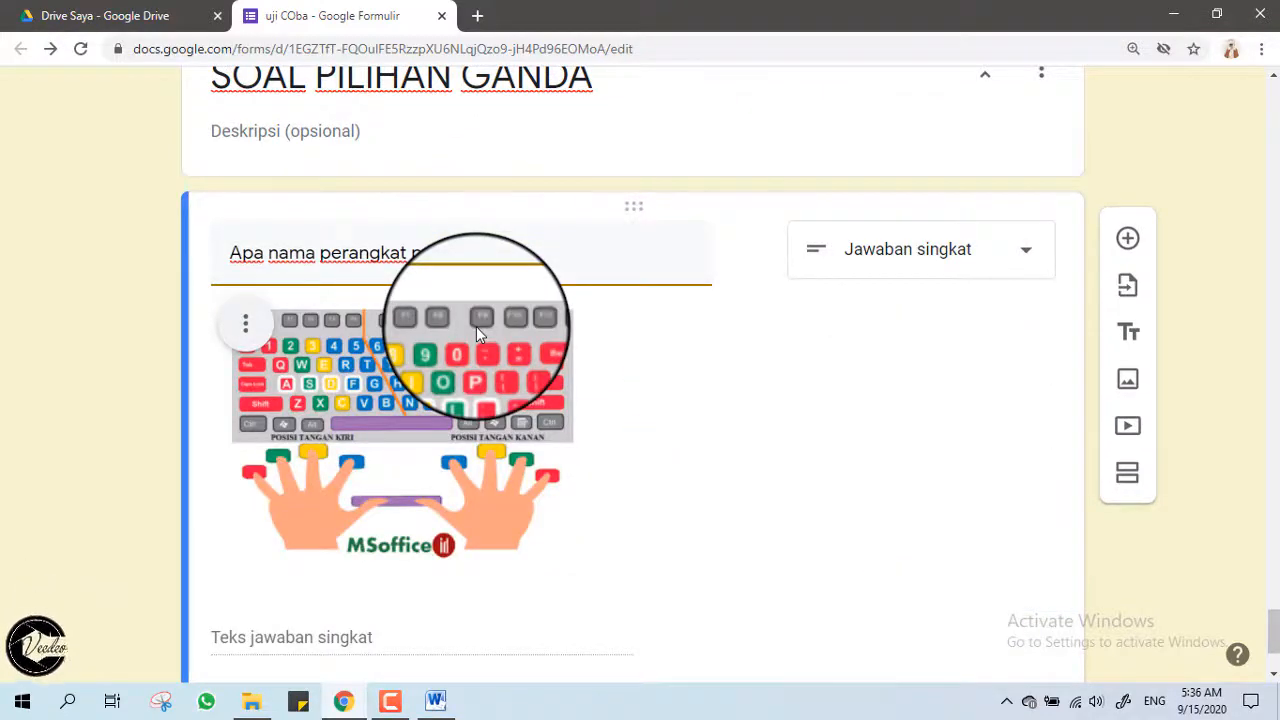
{"action": "type", "text": "ada gambar berikut"}
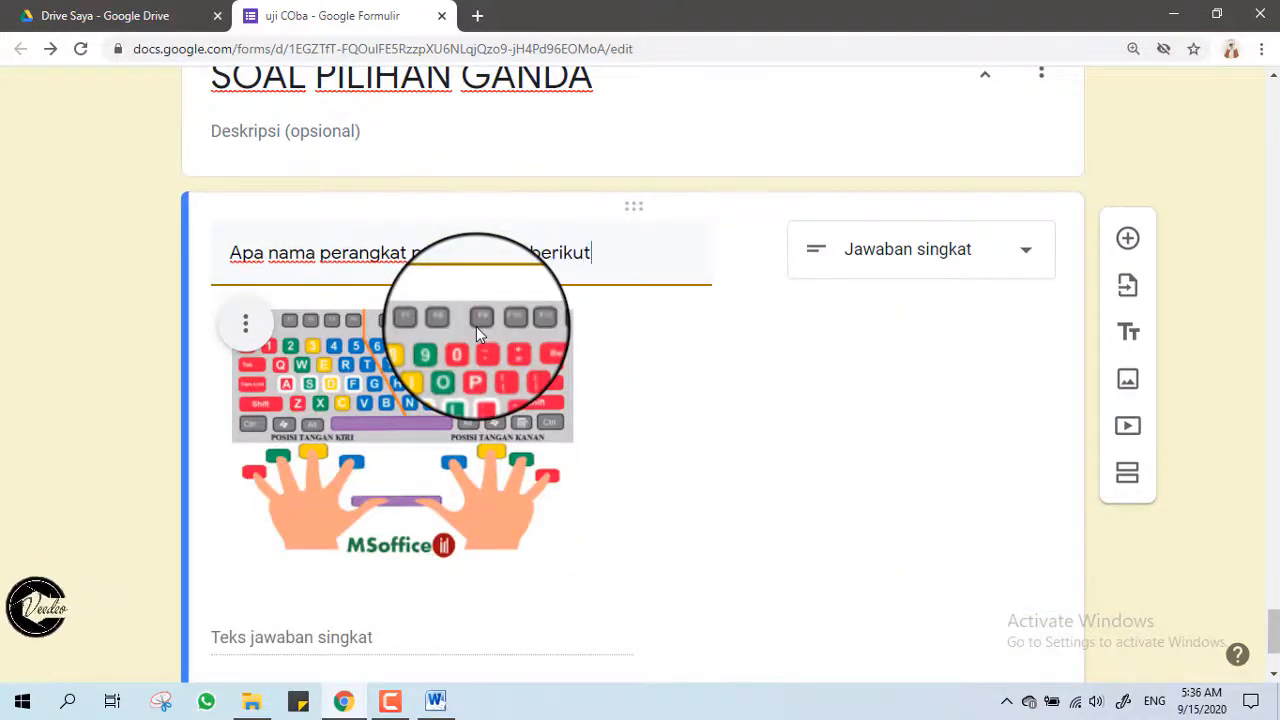
{"action": "type", "text": "?"}
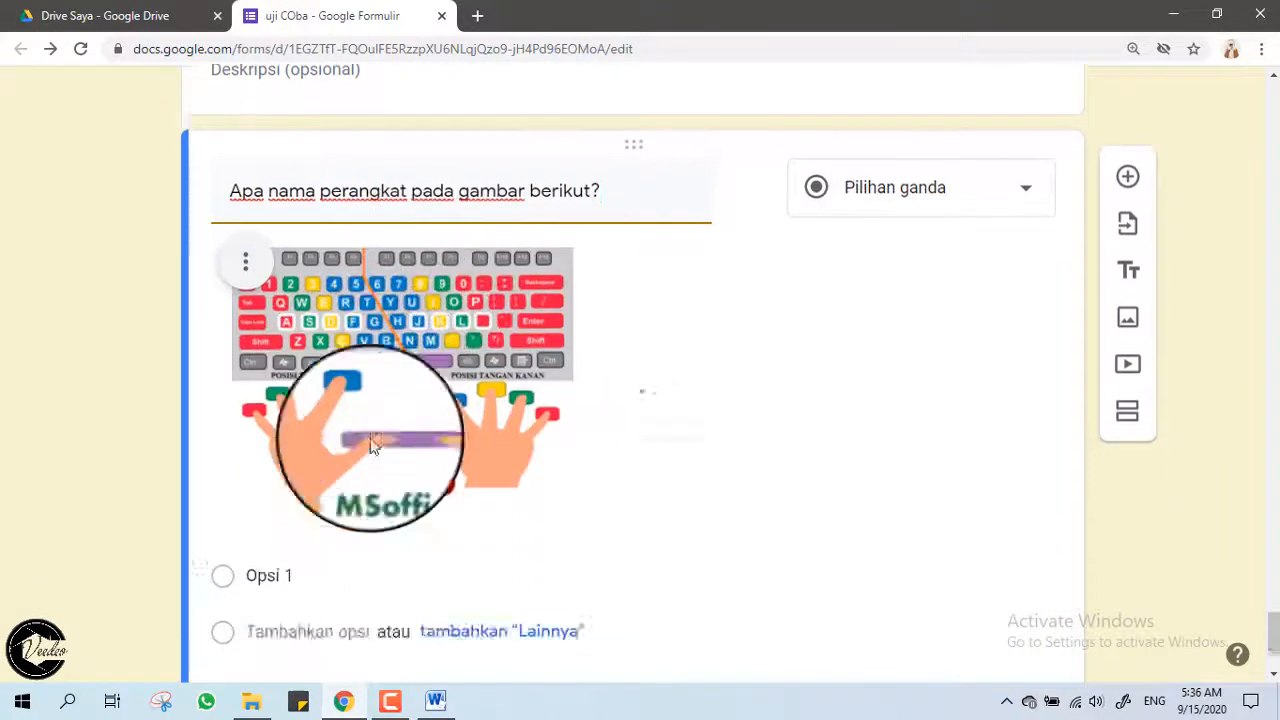
Fill in the answer choices Keyboard, Mouse, Monitor and CPU.
{"action": "scroll", "coordinate": [370, 445], "scroll_direction": "down", "scroll_amount": 2}
{"action": "left_click", "coordinate": [374, 429]}
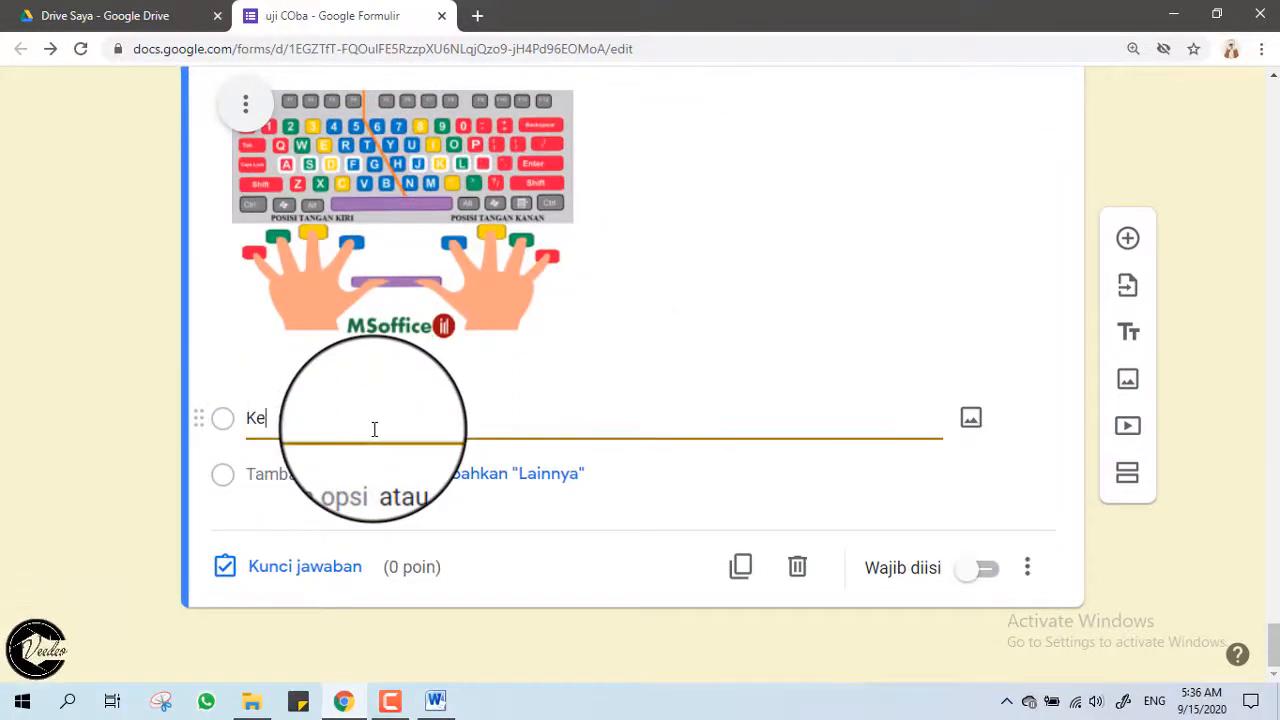
{"action": "type", "text": "Keyboard"}
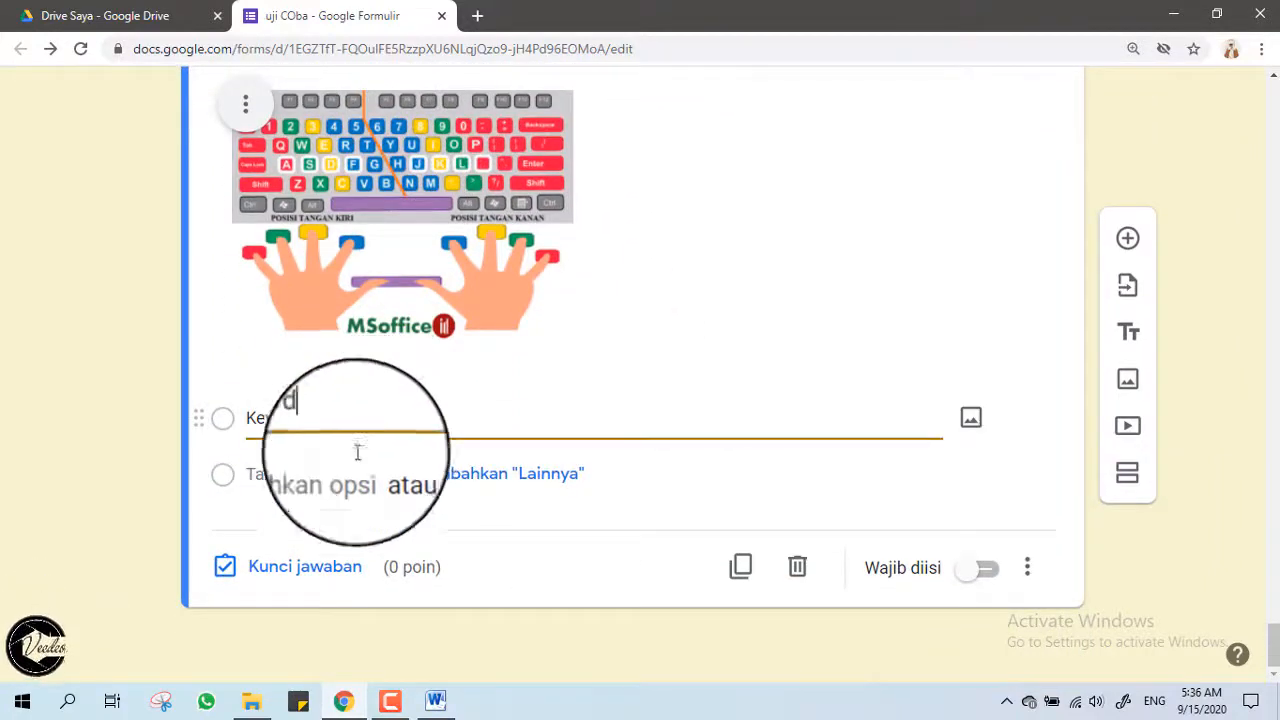
{"action": "left_click", "coordinate": [300, 475]}
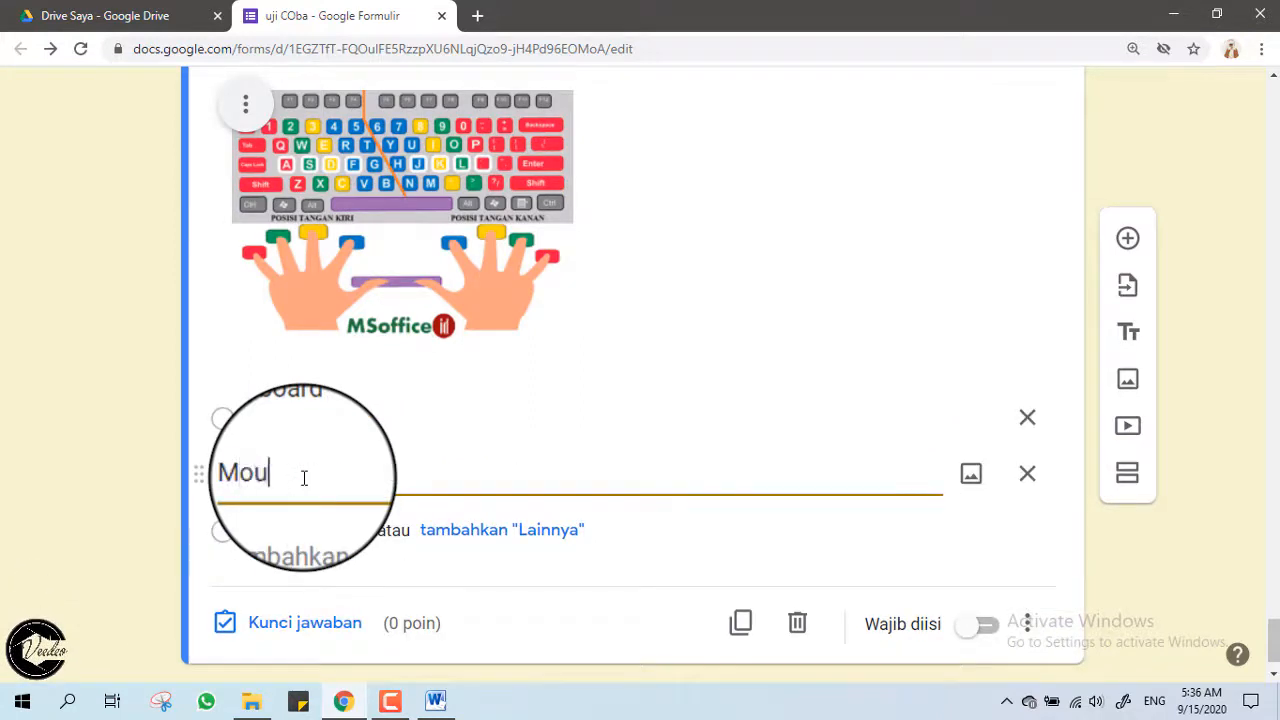
{"action": "type", "text": "Mouse"}
{"action": "left_click", "coordinate": [300, 530]}
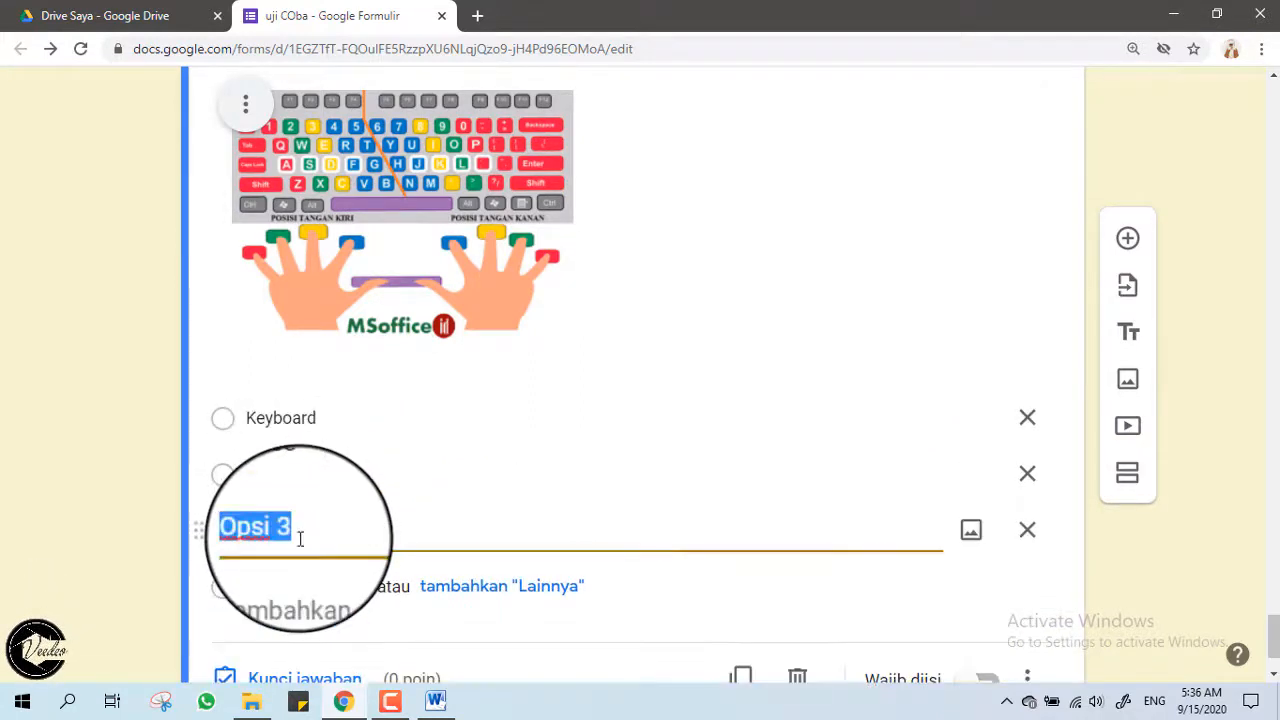
{"action": "left_click", "coordinate": [300, 591]}
{"action": "type", "text": "CPU"}
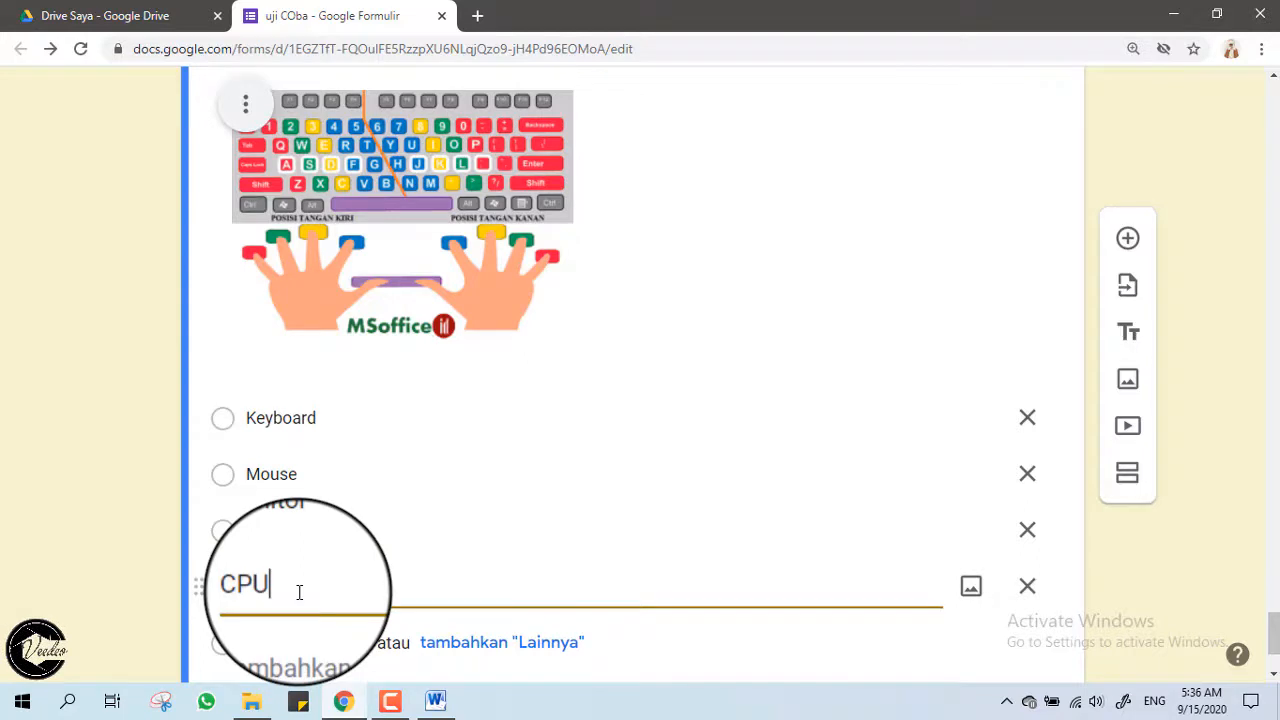
{"action": "scroll", "coordinate": [299, 592], "scroll_direction": "down", "scroll_amount": 2}
{"action": "left_click", "coordinate": [273, 570]}
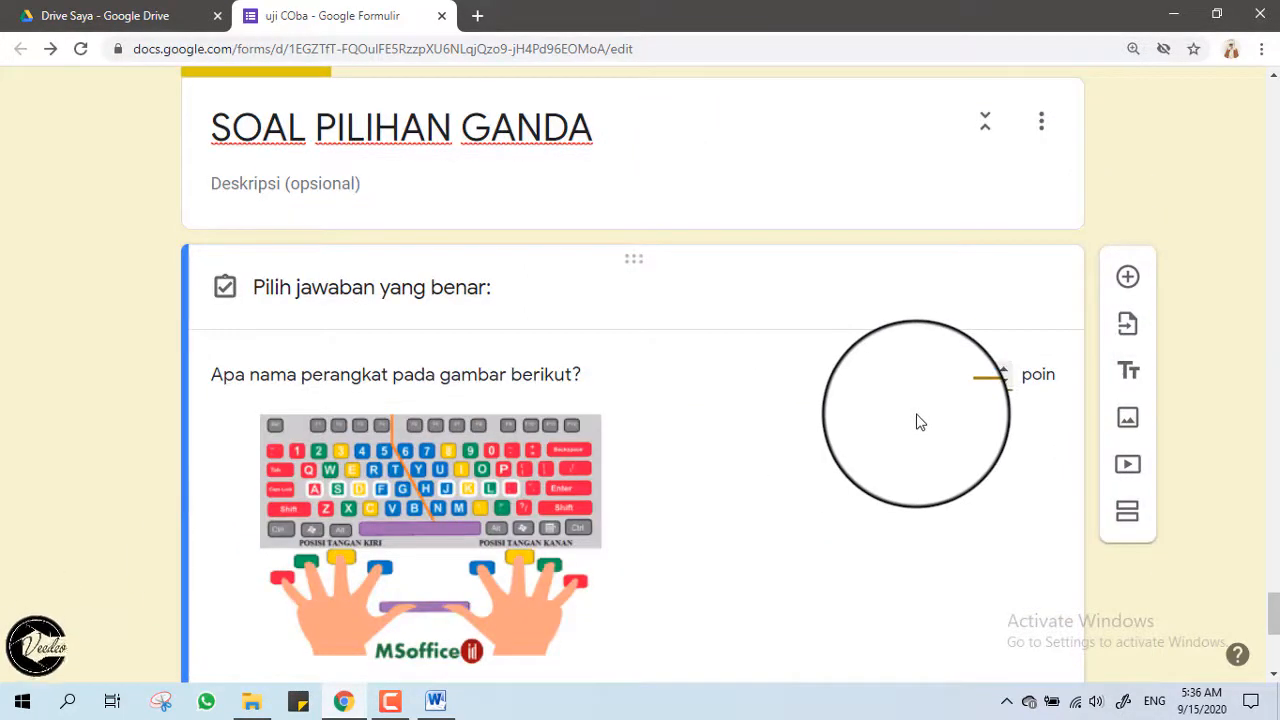
Mark Keyboard as the 4-point correct answer and finish the answer key.
{"action": "scroll", "coordinate": [860, 420], "scroll_direction": "down", "scroll_amount": 2}
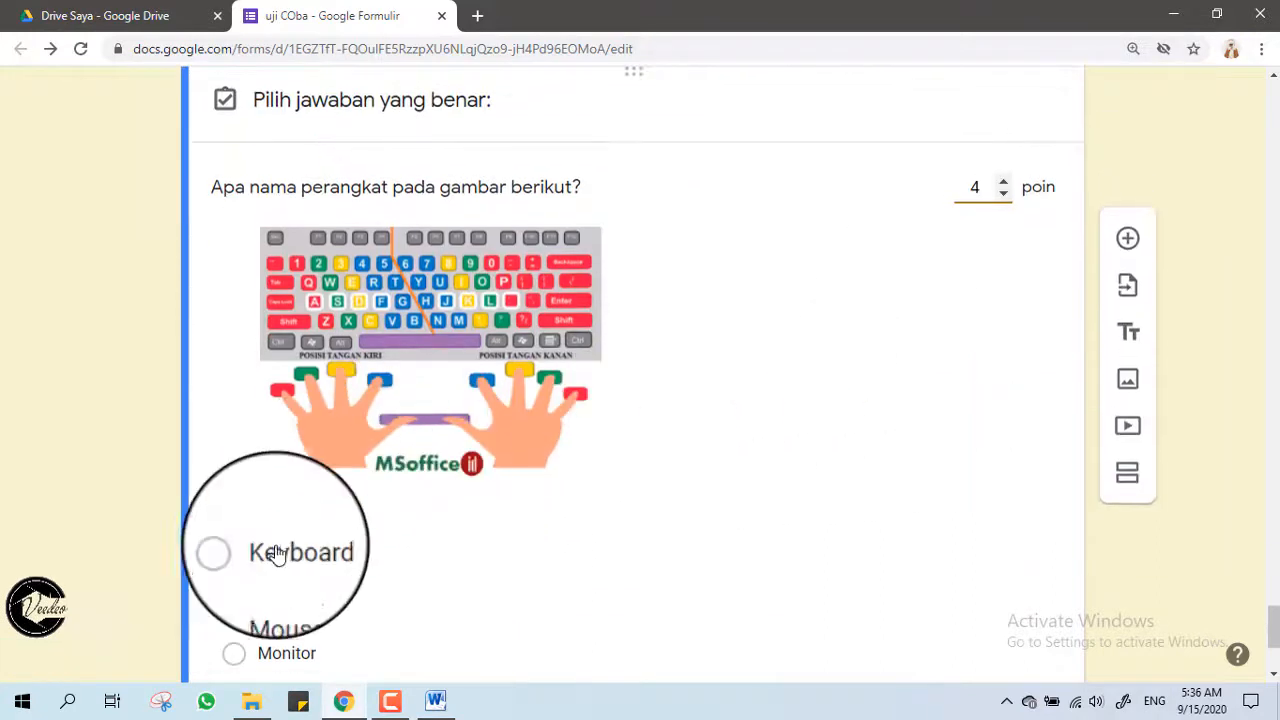
{"action": "scroll", "coordinate": [277, 545], "scroll_direction": "down", "scroll_amount": 2}
{"action": "left_click", "coordinate": [233, 363]}
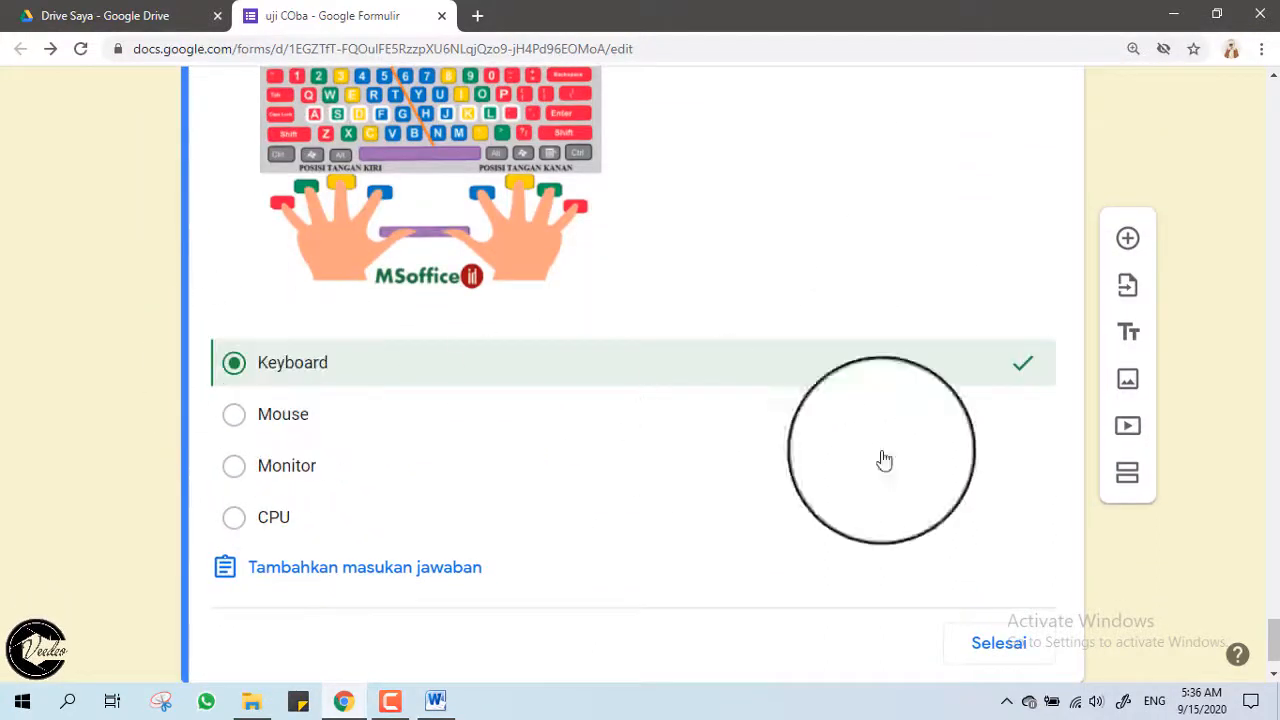
{"action": "left_click", "coordinate": [1000, 640]}
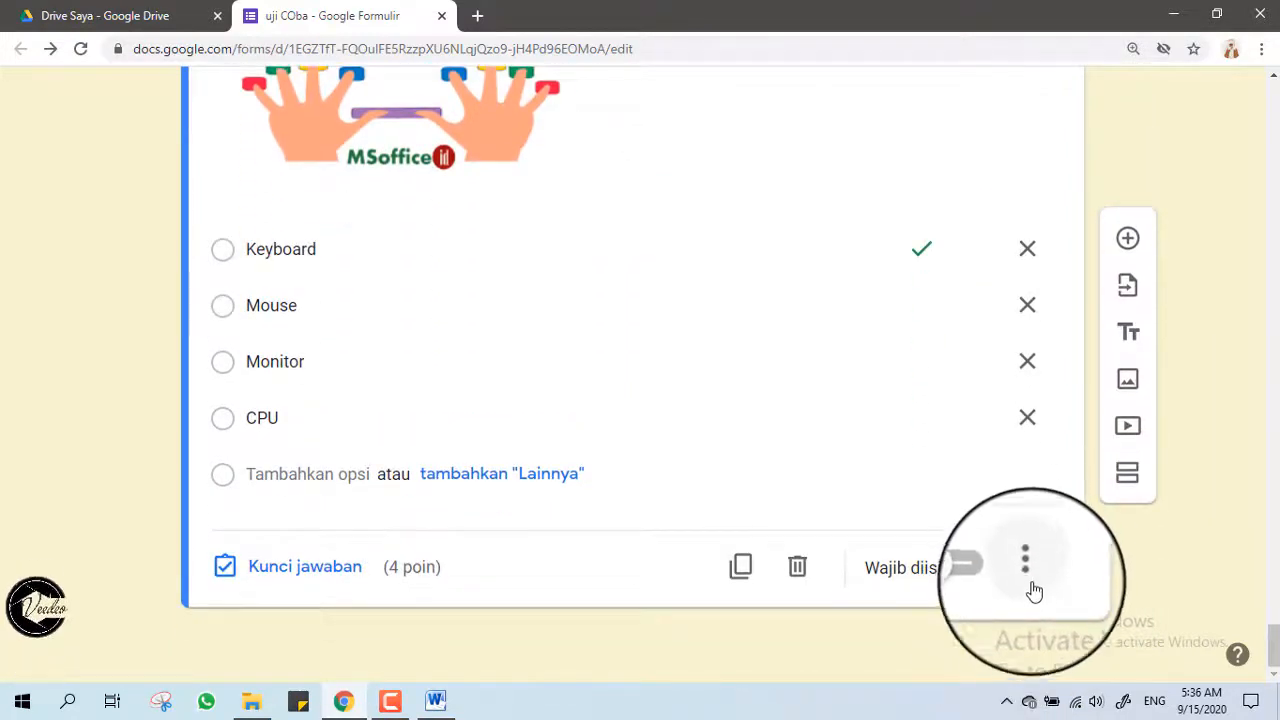
{"action": "left_click", "coordinate": [1028, 572]}
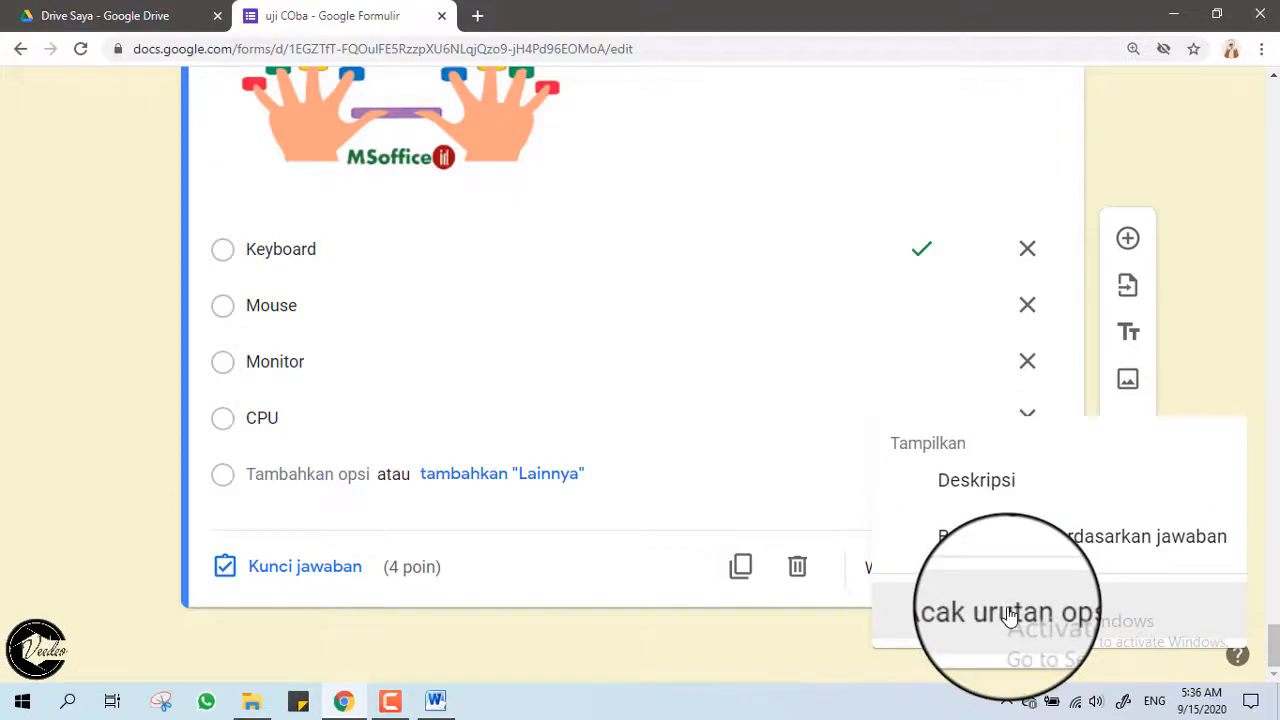
{"action": "left_click", "coordinate": [1010, 612]}
{"action": "scroll", "coordinate": [410, 519], "scroll_direction": "up", "scroll_amount": 3}
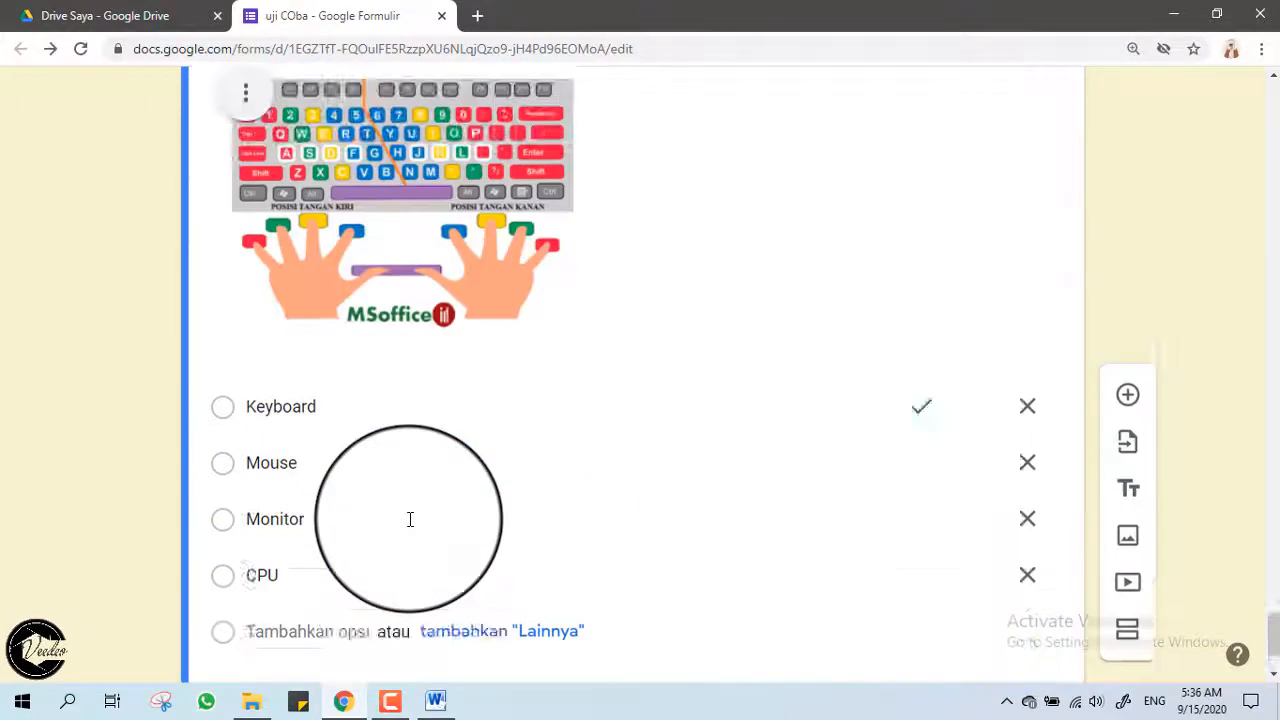
{"action": "scroll", "coordinate": [410, 519], "scroll_direction": "down", "scroll_amount": 3}
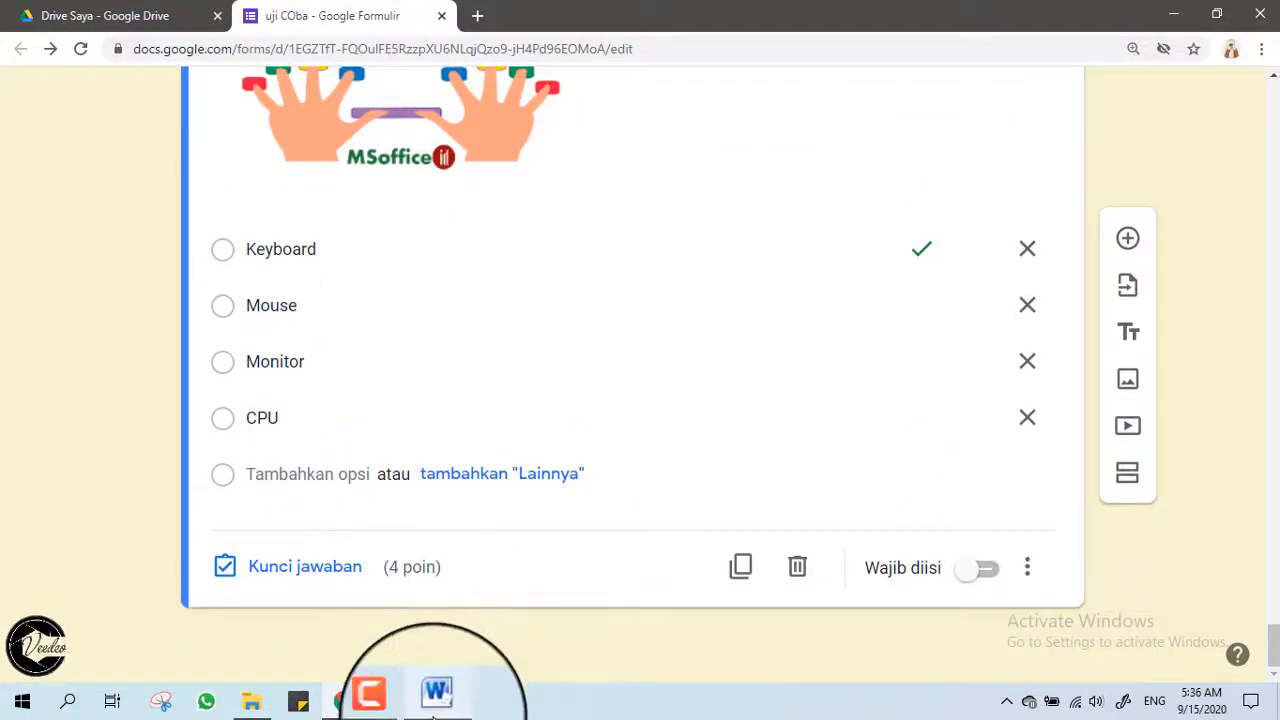
{"action": "mouse_move", "coordinate": [435, 714]}
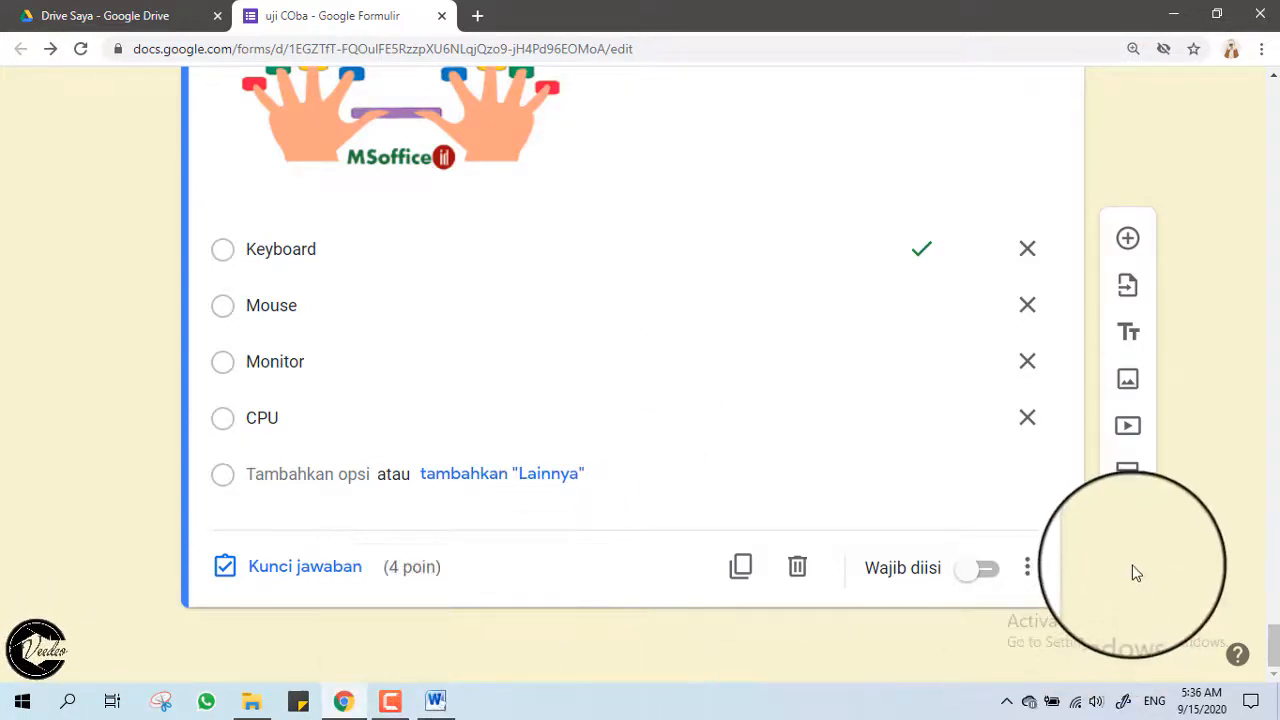
Bring the 'Soal PTS TIK Kelas X' document forward and launch Snipping Tool from Windows search.
{"action": "left_click", "coordinate": [437, 700]}
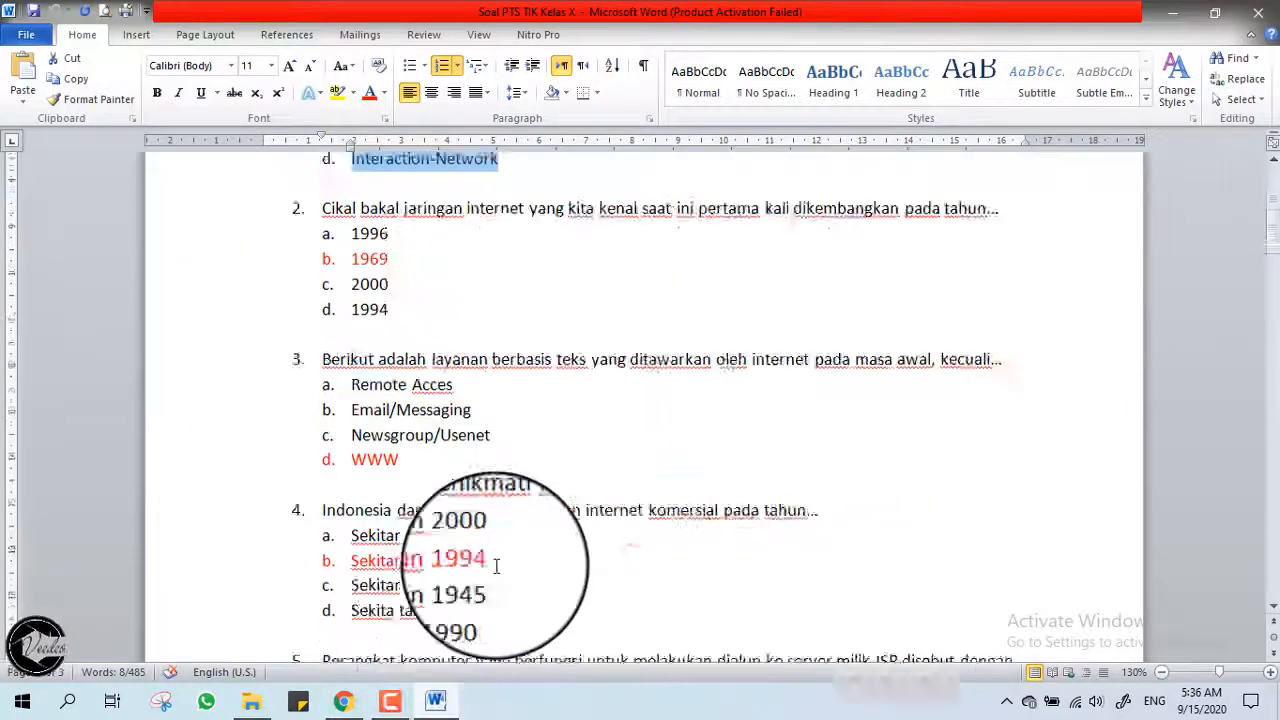
{"action": "scroll", "coordinate": [494, 565], "scroll_direction": "down", "scroll_amount": 3}
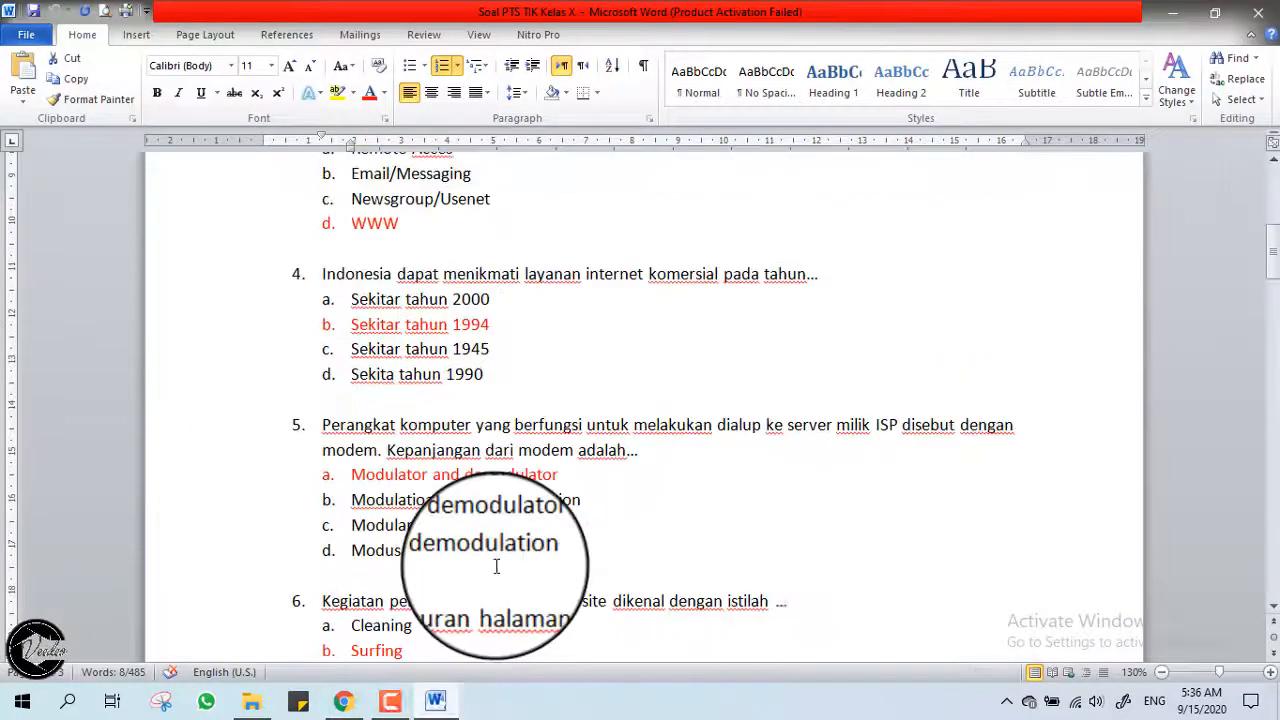
{"action": "left_click", "coordinate": [676, 550]}
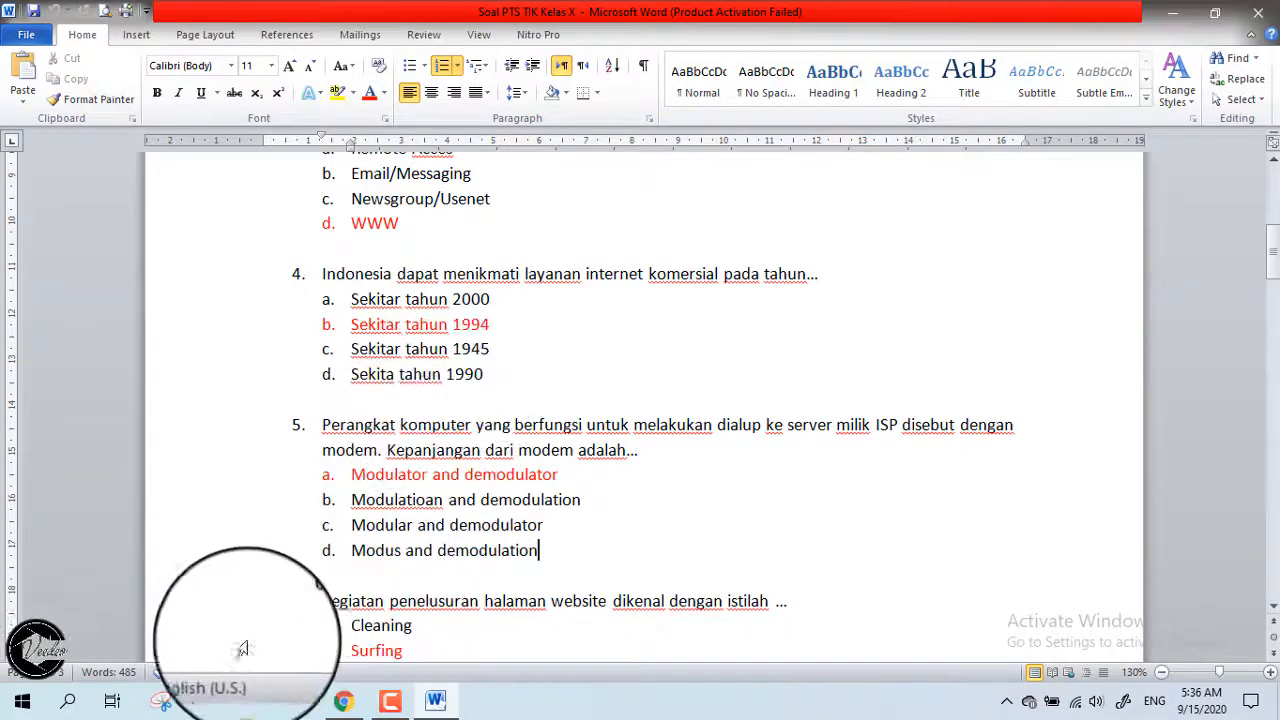
{"action": "left_click", "coordinate": [68, 704]}
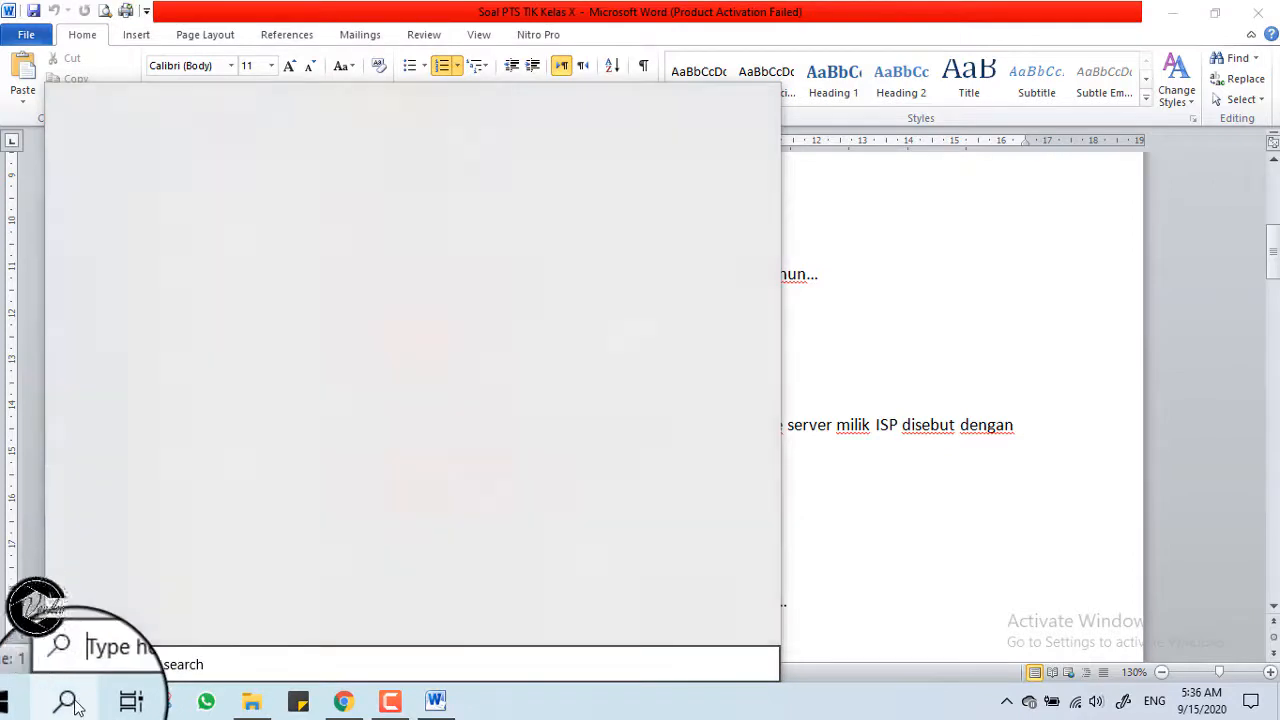
{"action": "type", "text": "sni"}
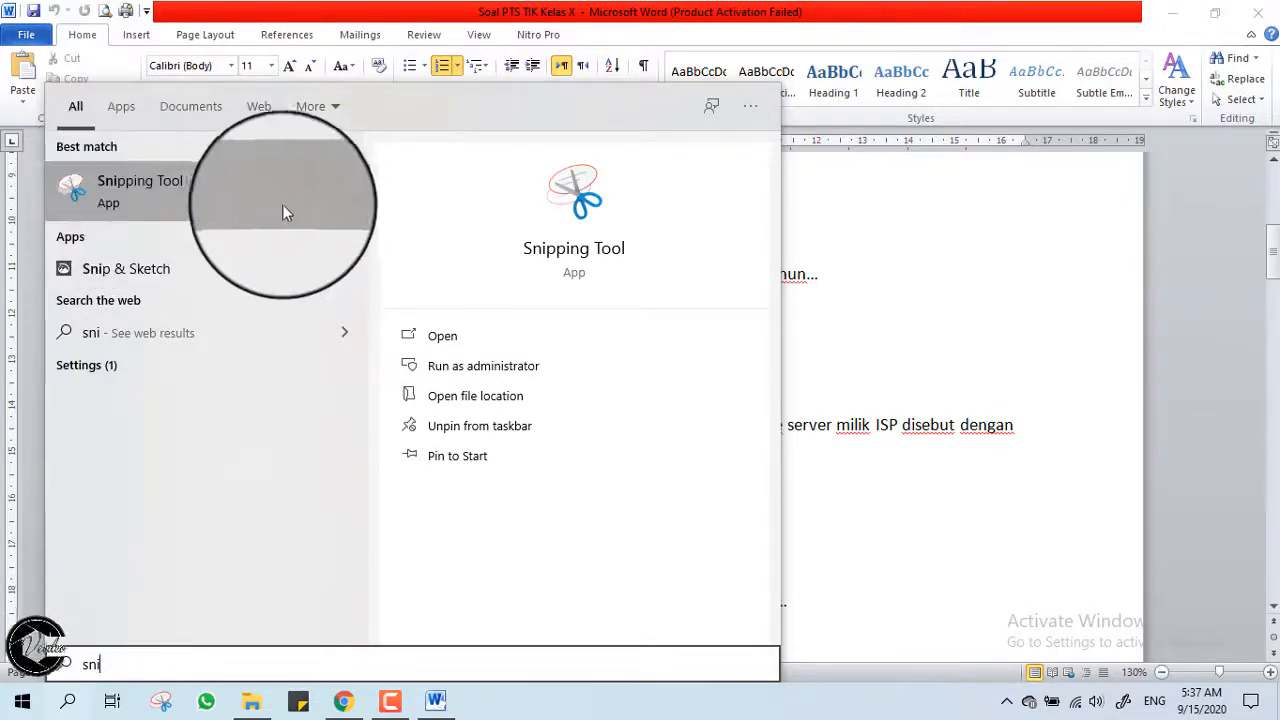
{"action": "left_click", "coordinate": [155, 187]}
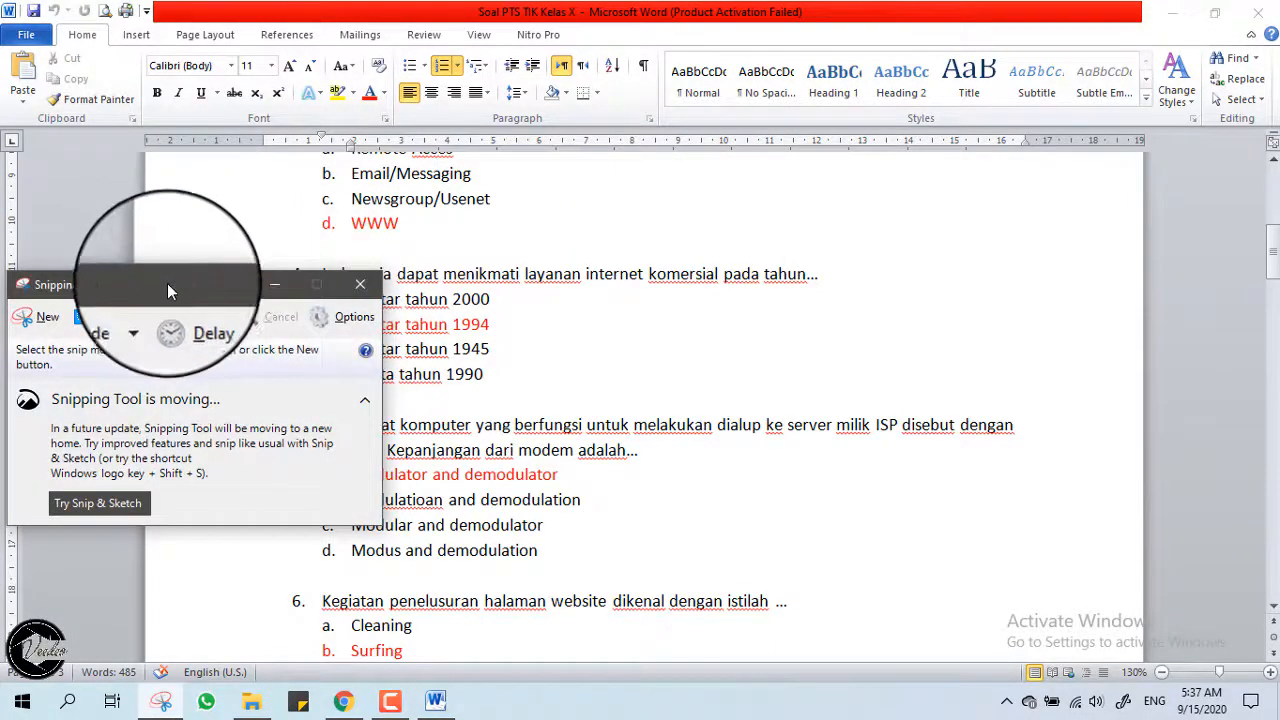
Capture question 4 and its four answer choices in a new snip.
{"action": "left_click_drag", "start_coordinate": [160, 284], "coordinate": [1015, 82]}
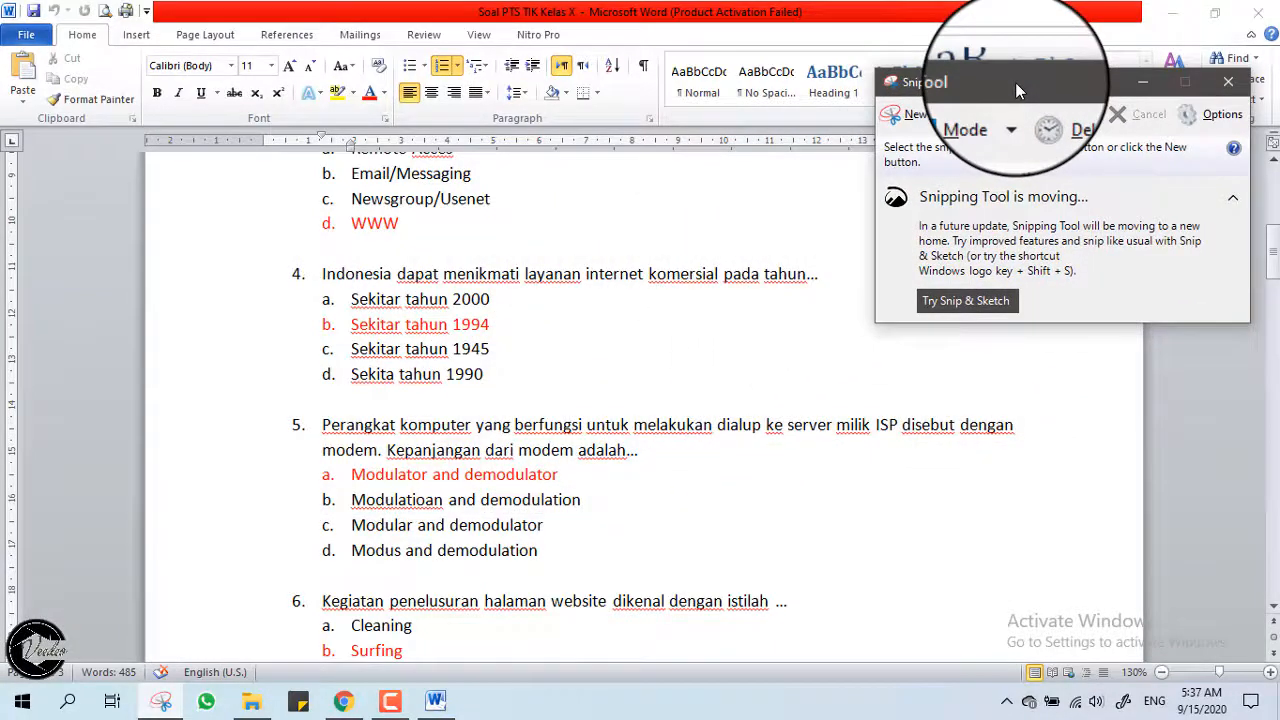
{"action": "left_click", "coordinate": [902, 114]}
{"action": "key", "text": "Escape"}
{"action": "left_click", "coordinate": [902, 114]}
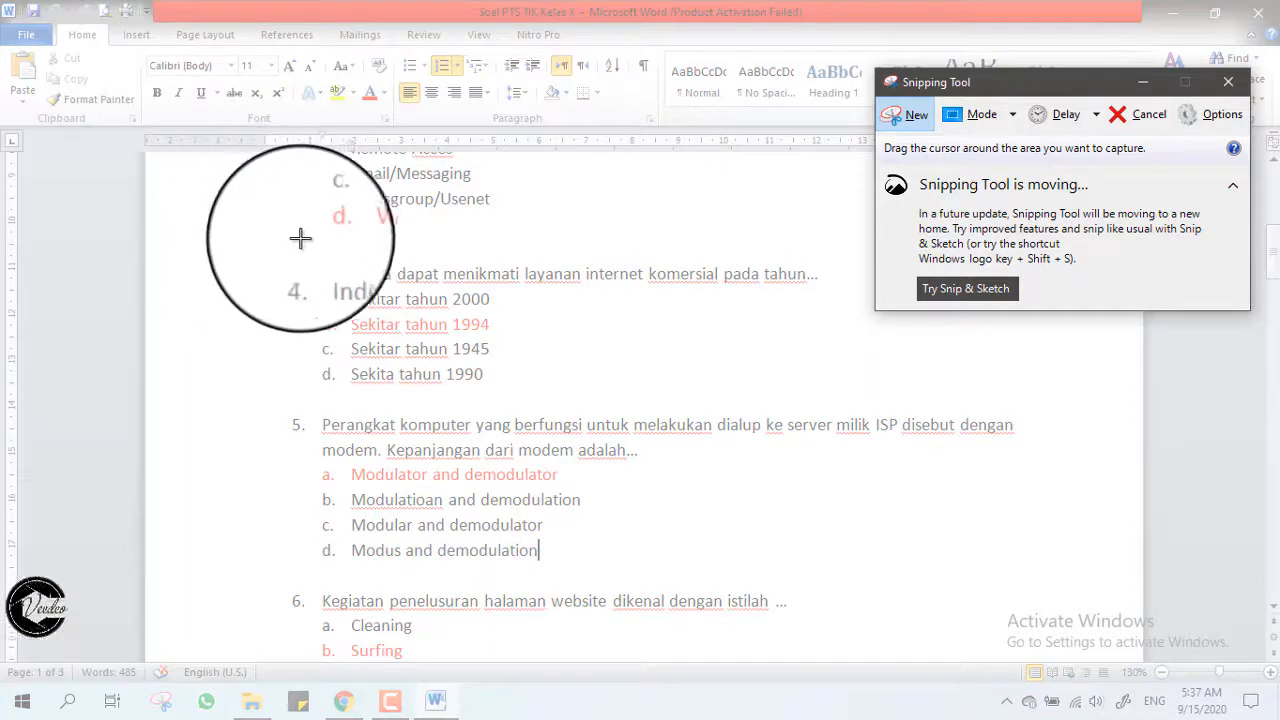
{"action": "left_click_drag", "start_coordinate": [314, 253], "coordinate": [927, 408]}
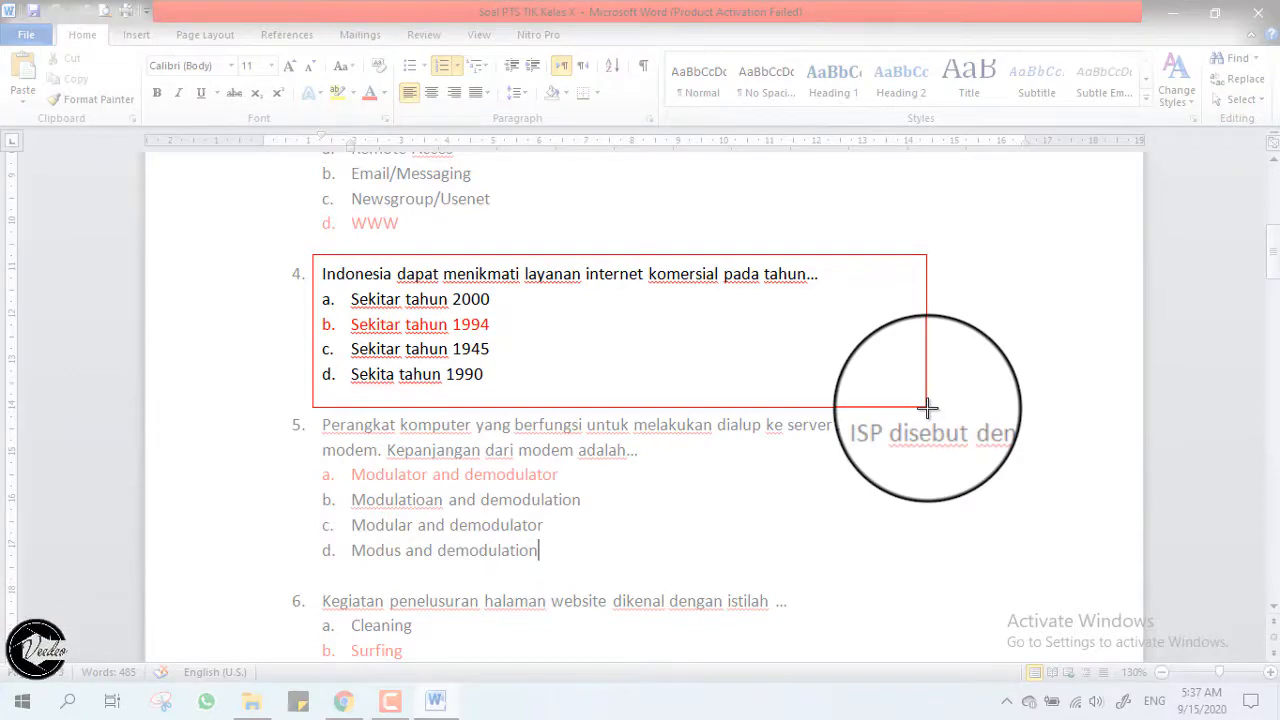
{"action": "left_click_drag", "start_coordinate": [927, 407], "coordinate": [927, 407]}
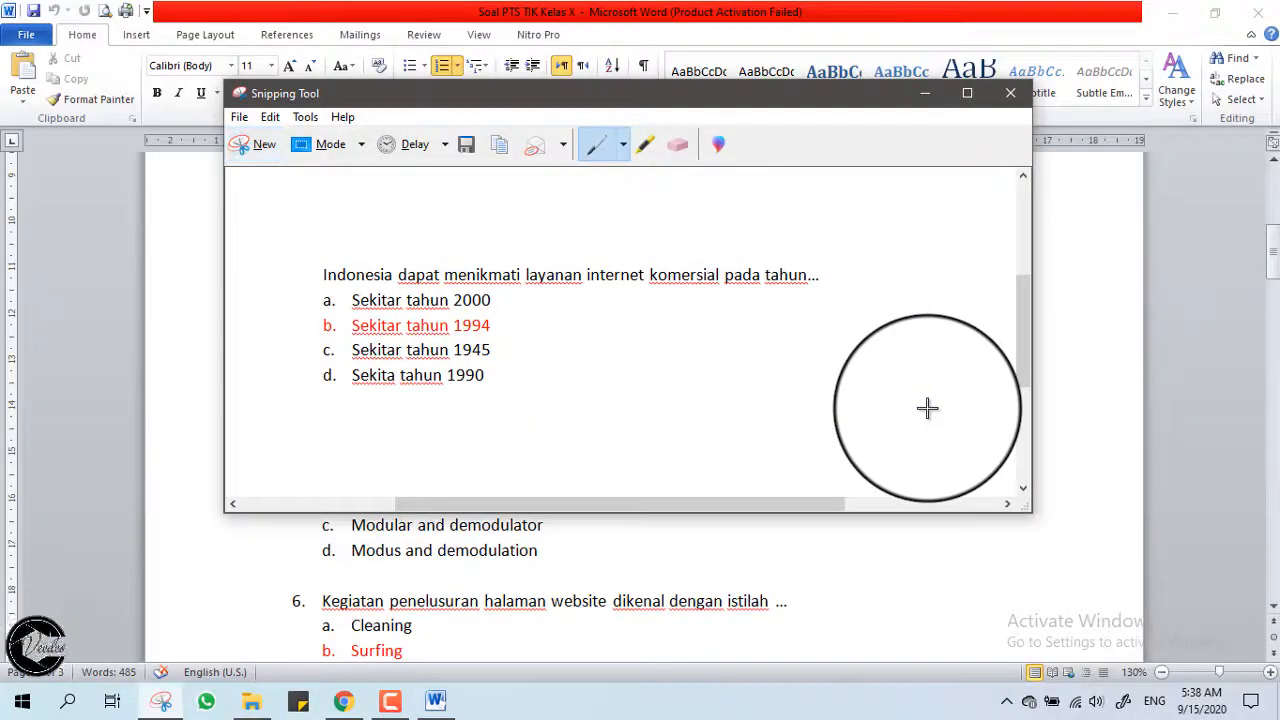
{"action": "left_click_drag", "start_coordinate": [394, 94], "coordinate": [366, 120]}
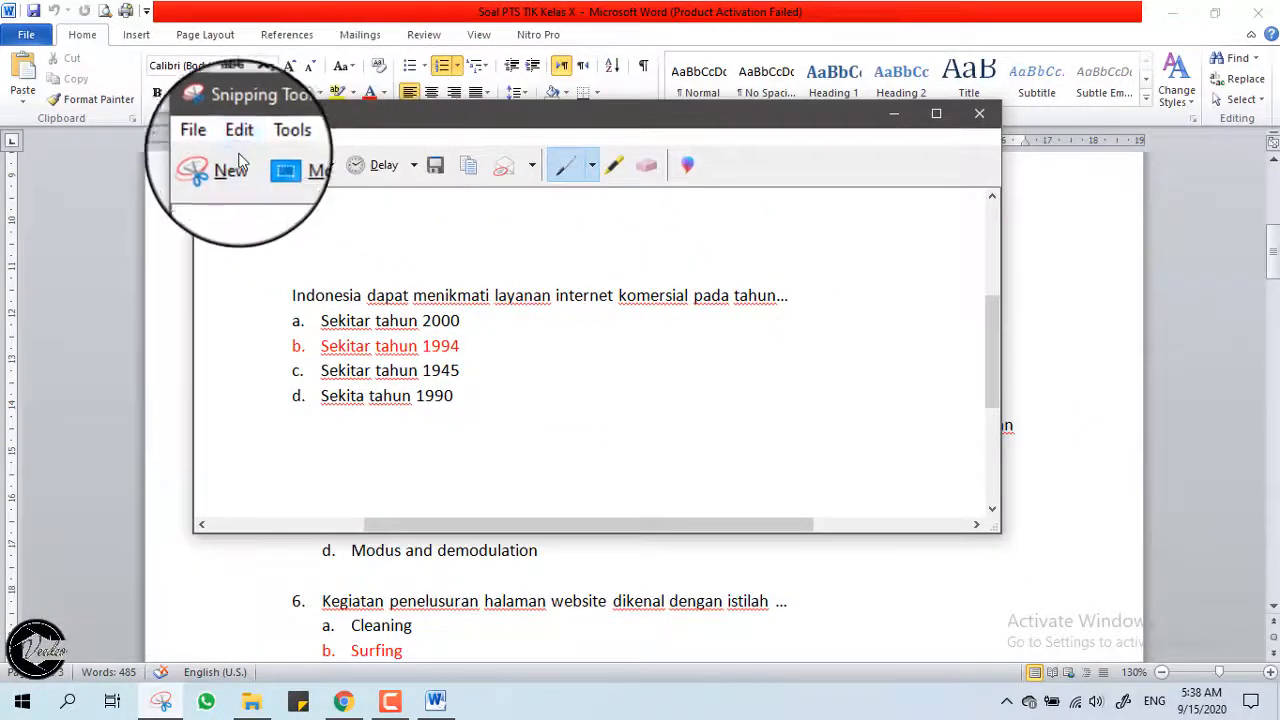
Save the snip as JPEG 'soal 3' in the Pictures folder.
{"action": "left_click", "coordinate": [436, 172]}
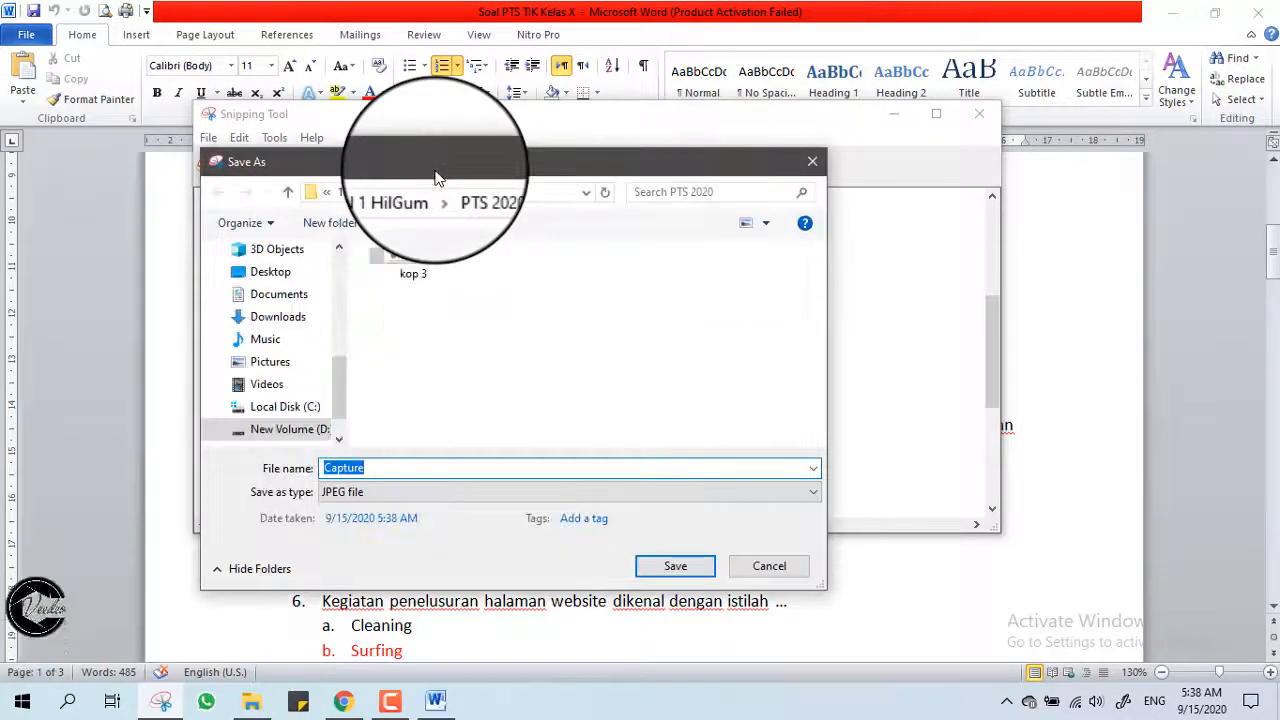
{"action": "scroll", "coordinate": [290, 390], "scroll_direction": "up", "scroll_amount": 1}
{"action": "left_click", "coordinate": [280, 365]}
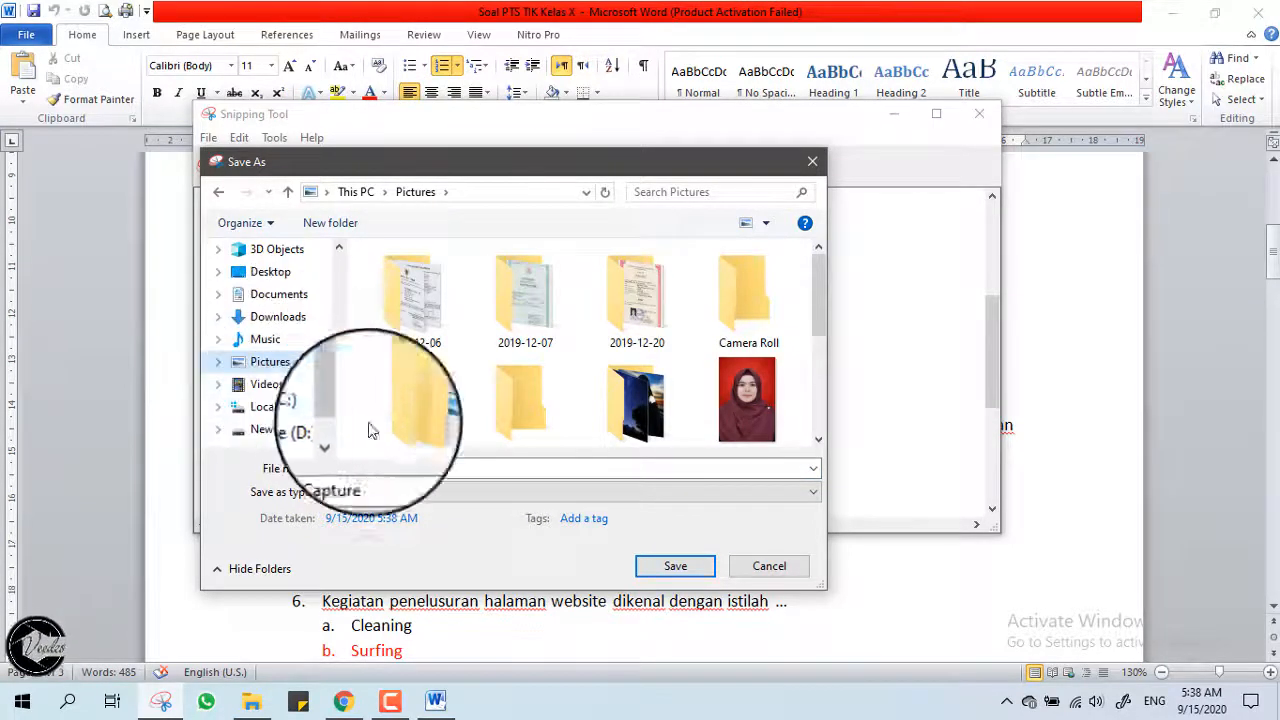
{"action": "double_click", "coordinate": [436, 469]}
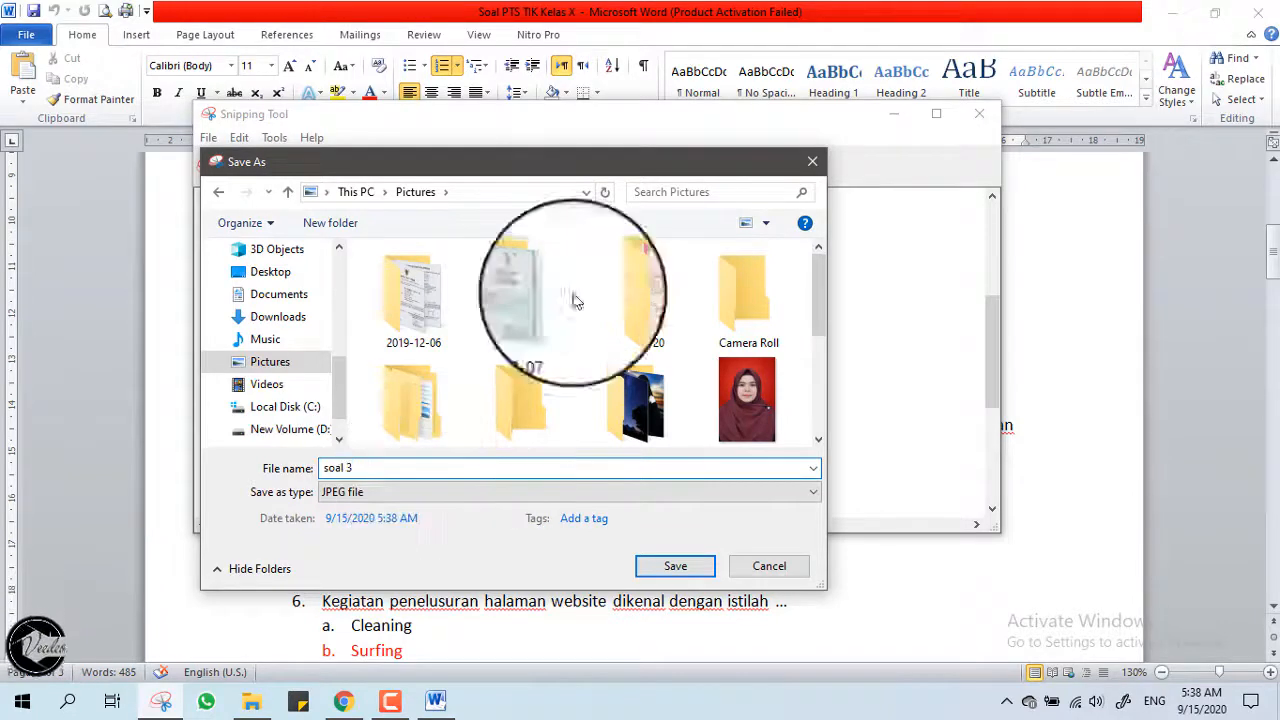
{"action": "left_click", "coordinate": [667, 566]}
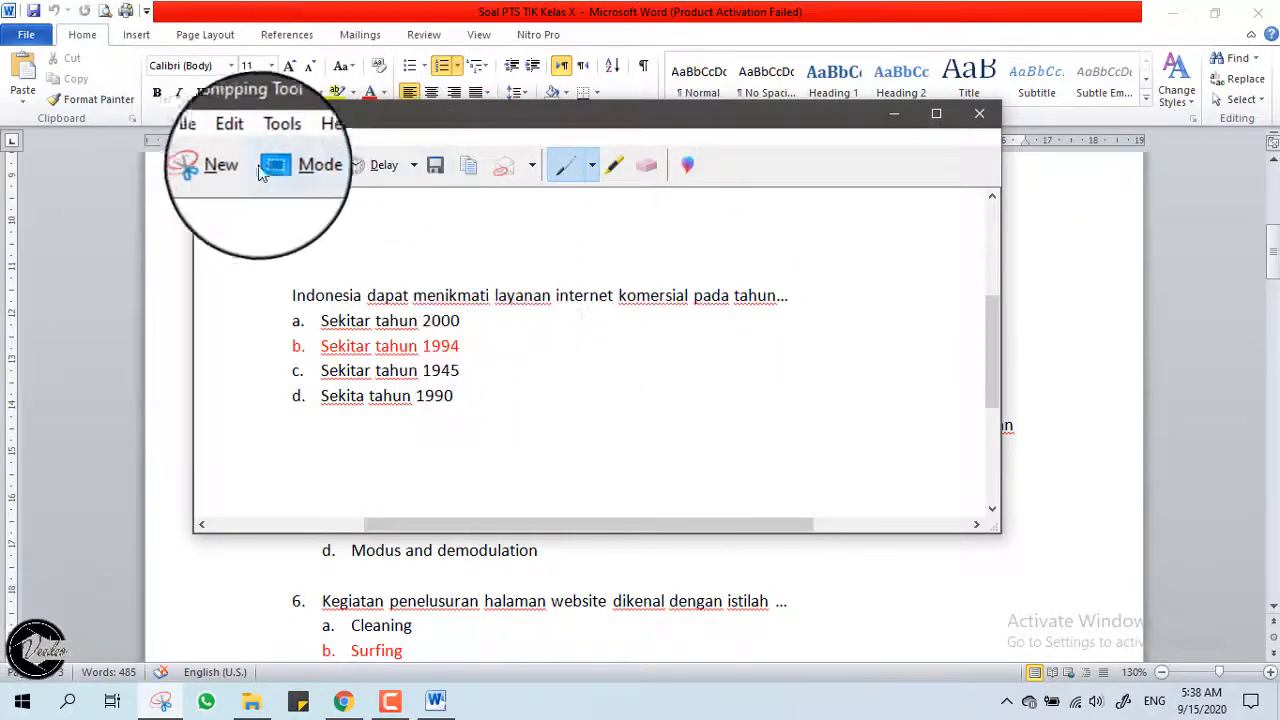
Snip the modem question 5 and save it as 'soal 4' in Pictures.
{"action": "left_click", "coordinate": [224, 168]}
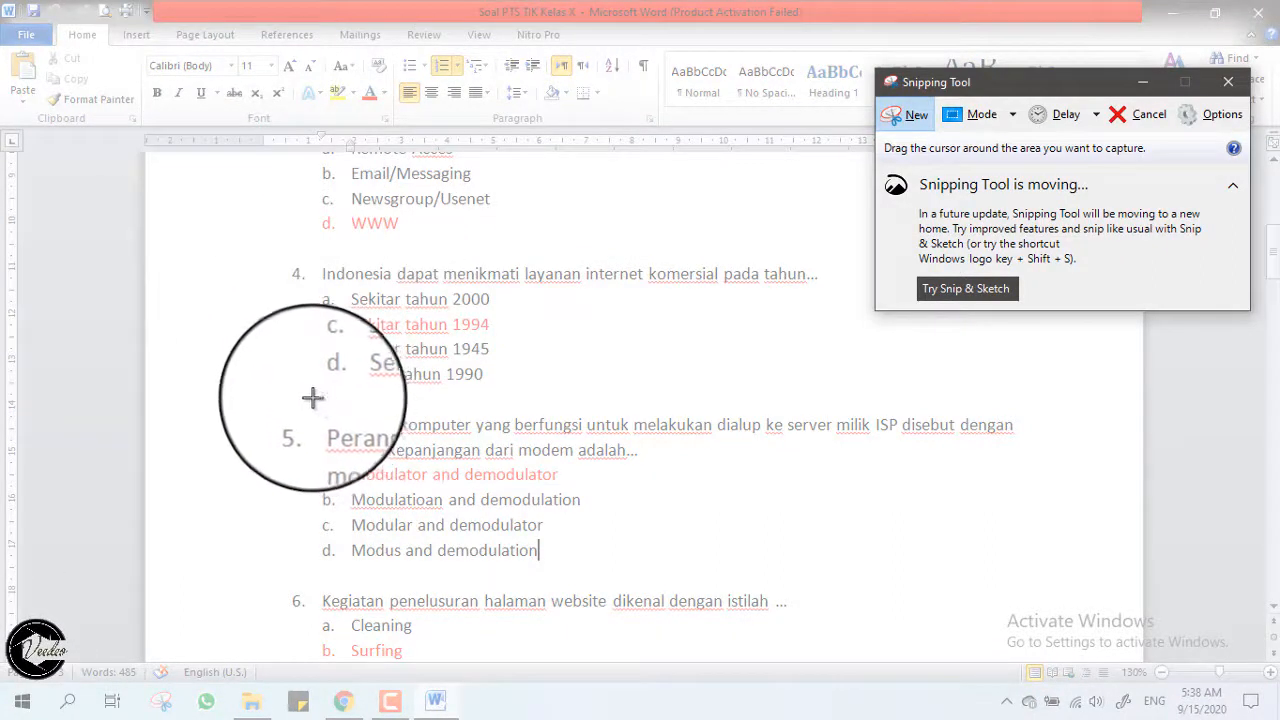
{"action": "left_click_drag", "start_coordinate": [316, 406], "coordinate": [1048, 577]}
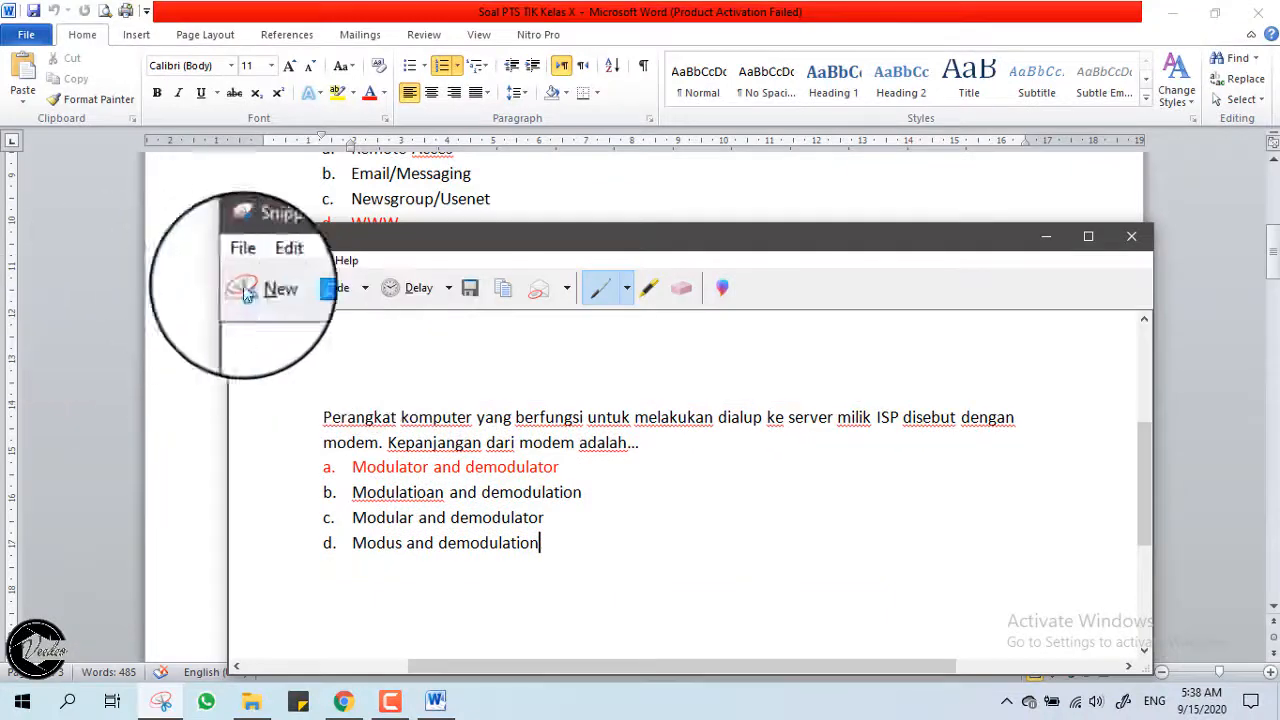
{"action": "left_click", "coordinate": [471, 290]}
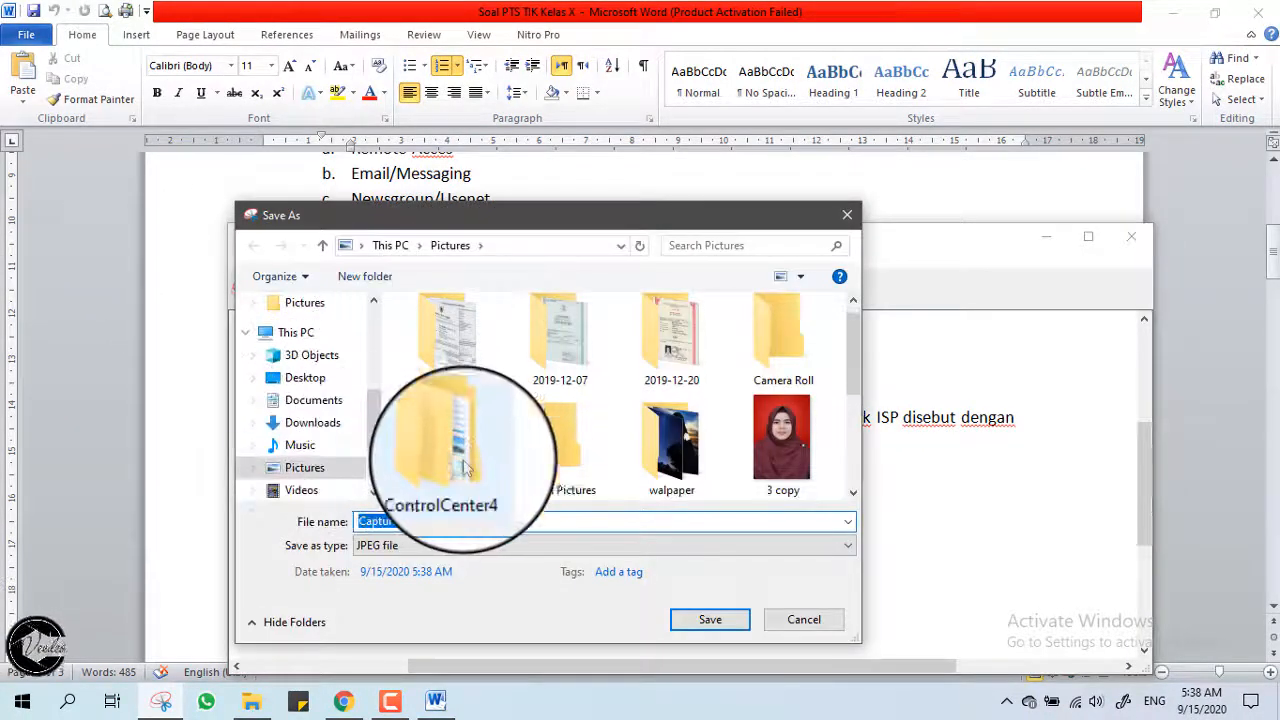
{"action": "type", "text": "soa"}
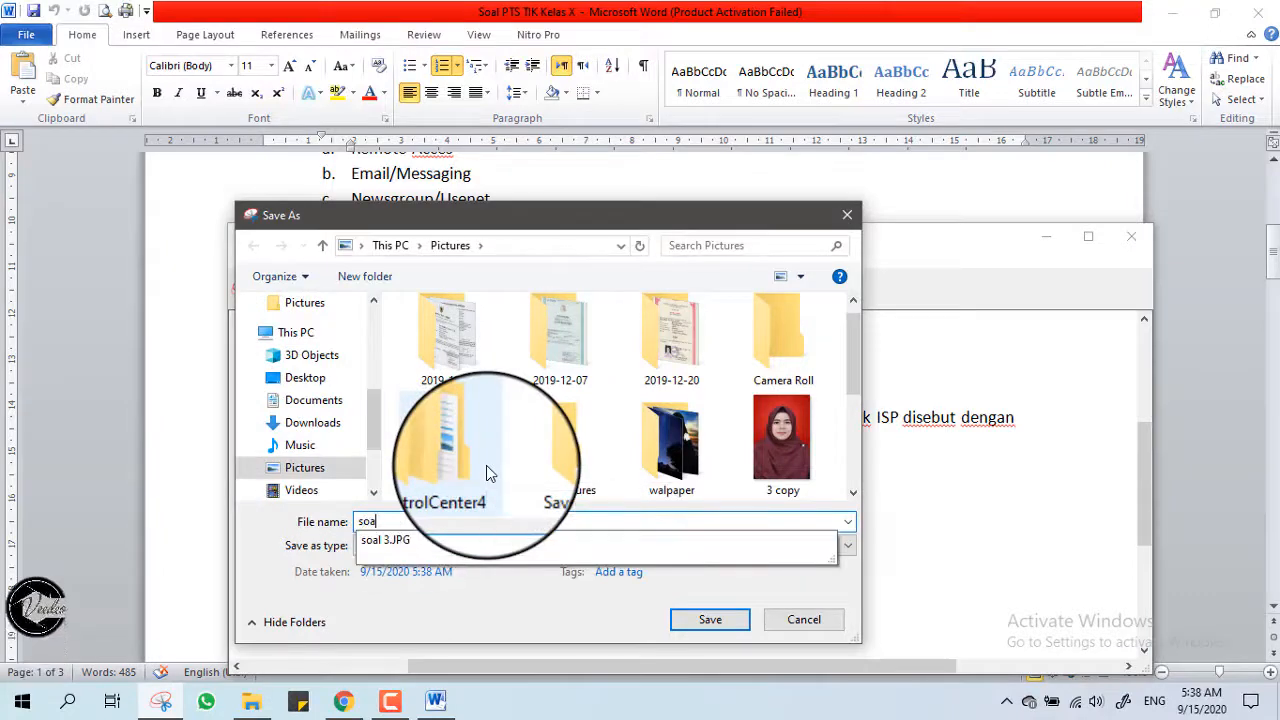
{"action": "type", "text": "l 4"}
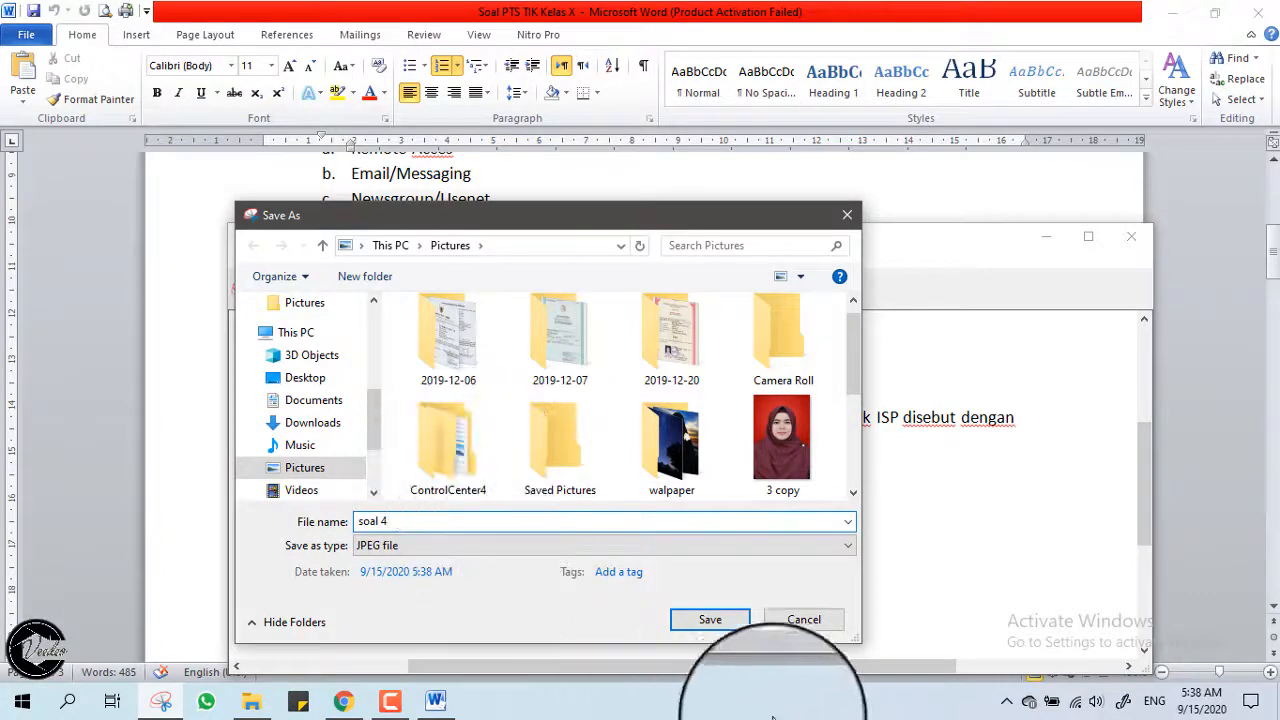
{"action": "left_click", "coordinate": [710, 621]}
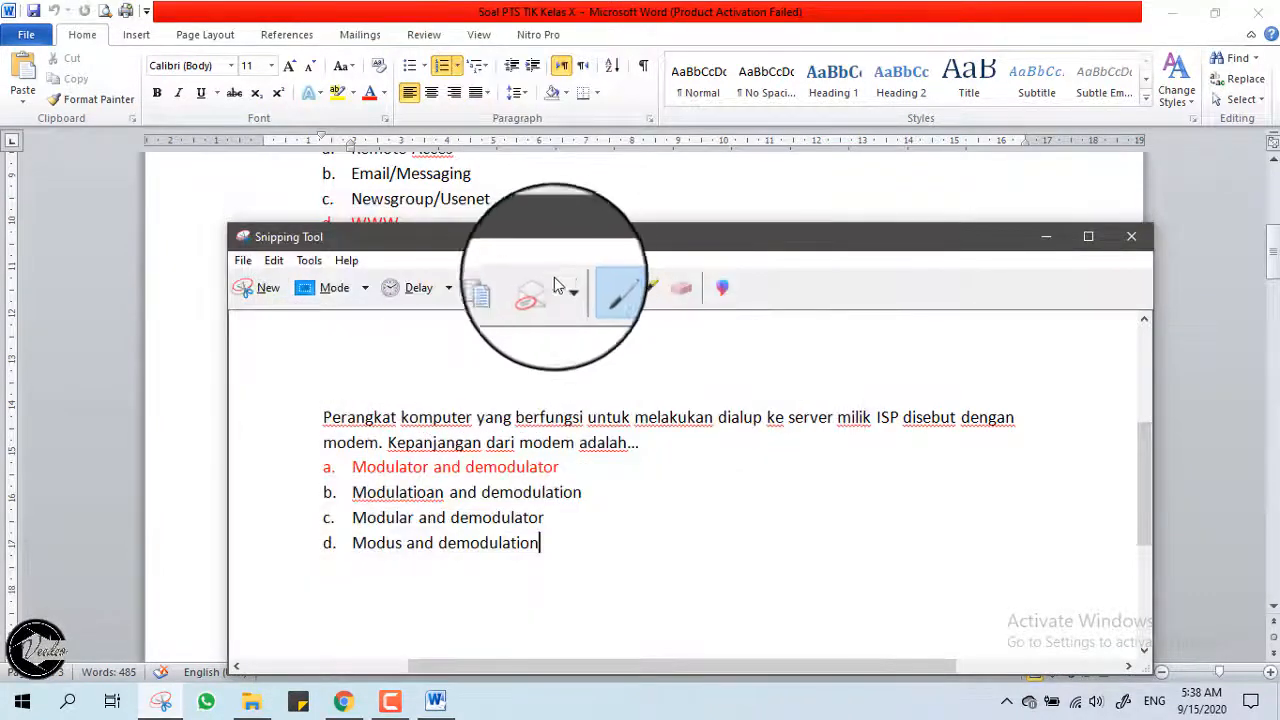
{"action": "left_click", "coordinate": [342, 700]}
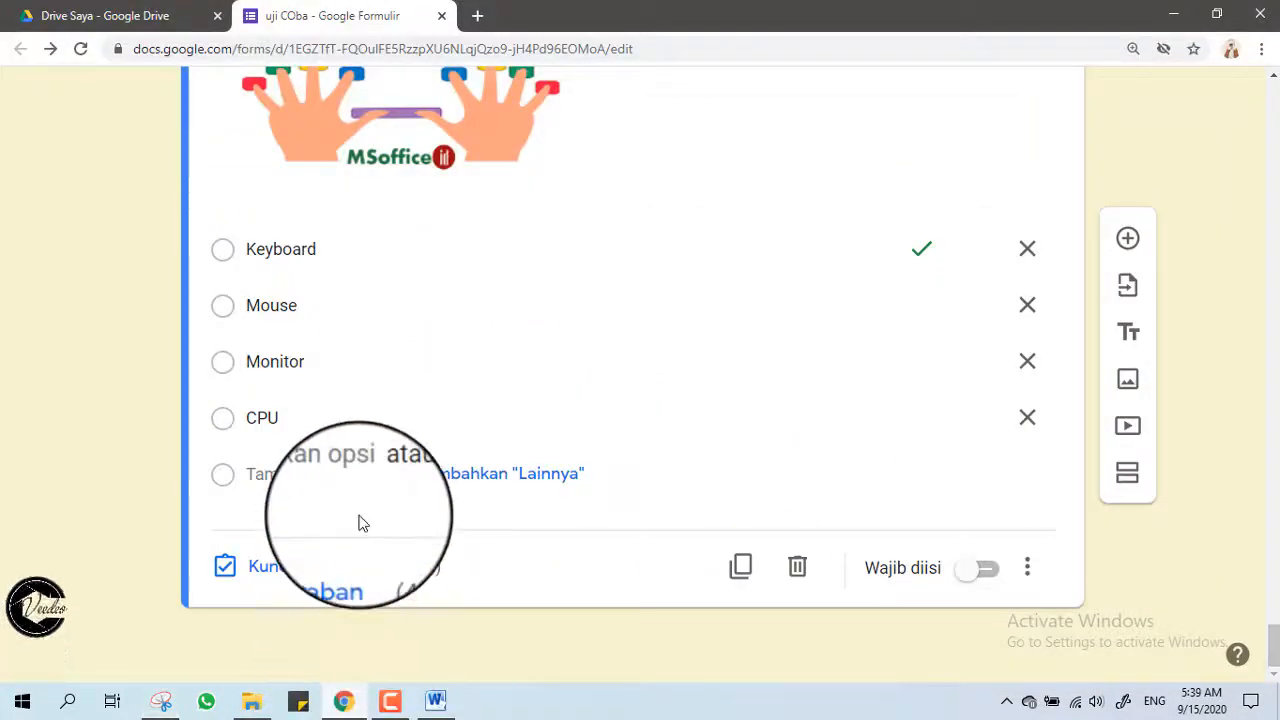
Add section 8 and copy section 7's title 'SOAL PILIHAN GANDA' into it.
{"action": "scroll", "coordinate": [437, 403], "scroll_direction": "up", "scroll_amount": 3}
{"action": "scroll", "coordinate": [437, 403], "scroll_direction": "down", "scroll_amount": 3}
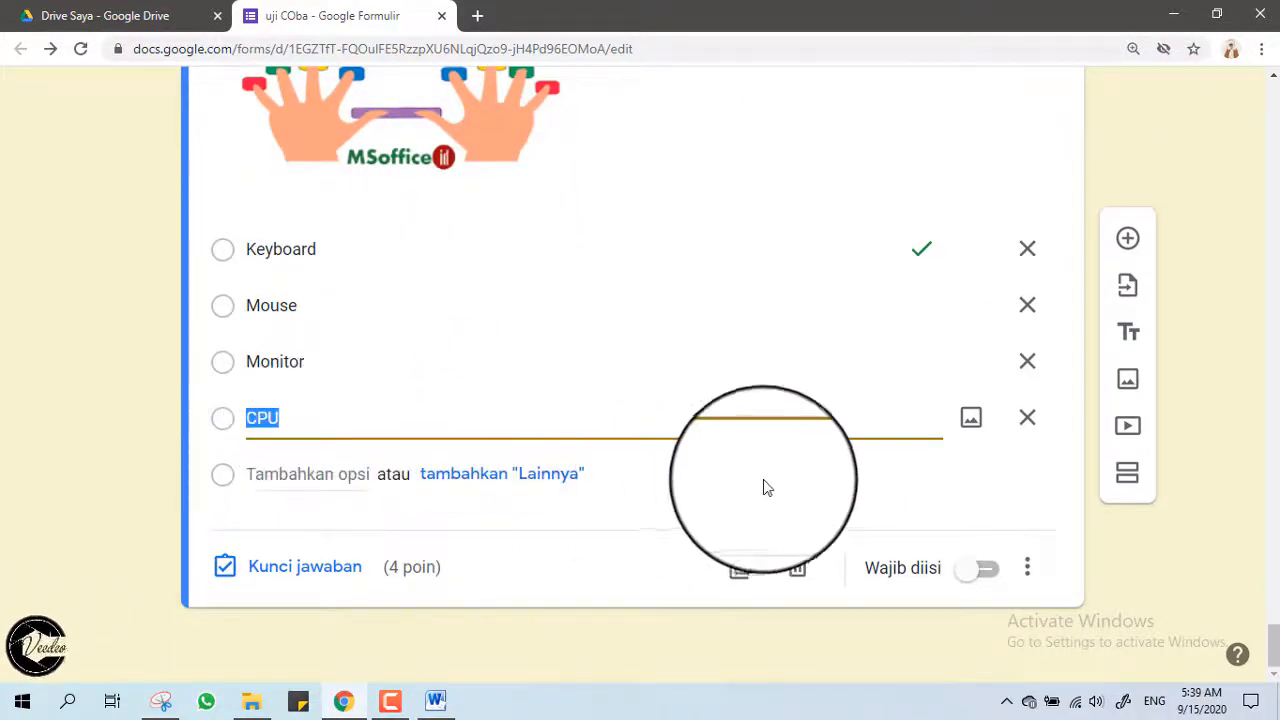
{"action": "left_click", "coordinate": [1135, 483]}
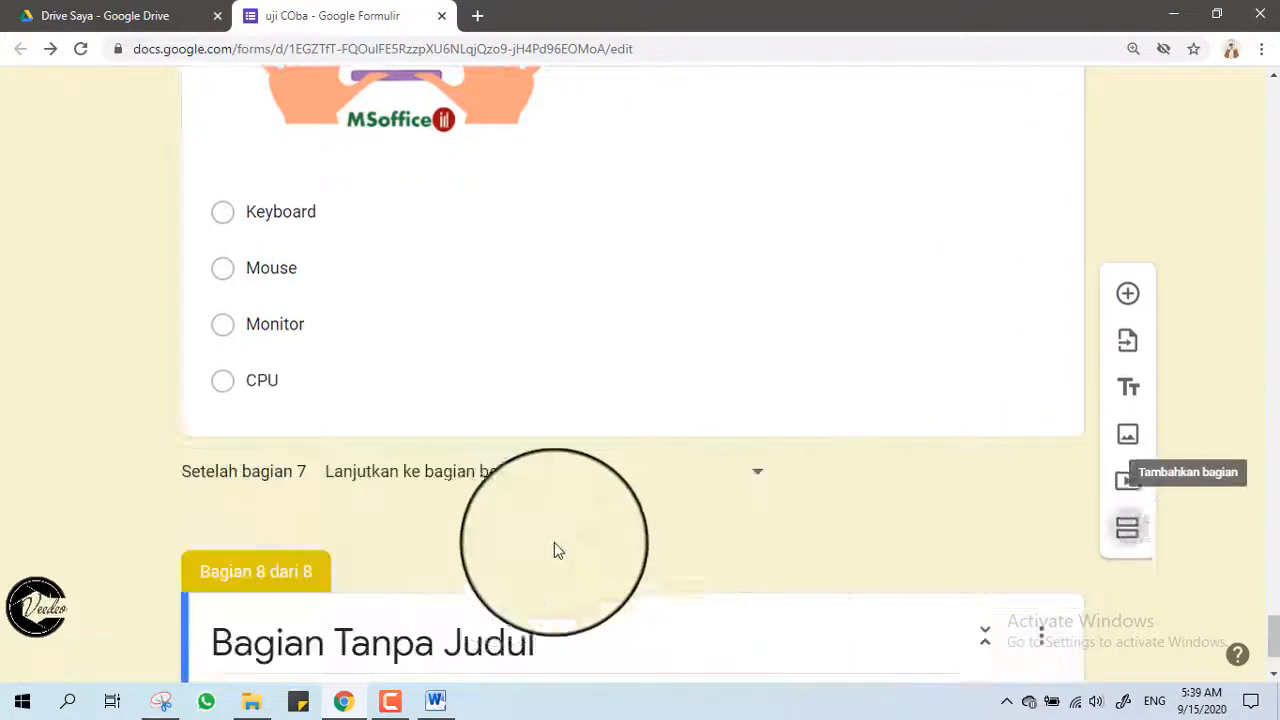
{"action": "scroll", "coordinate": [485, 519], "scroll_direction": "up", "scroll_amount": 8}
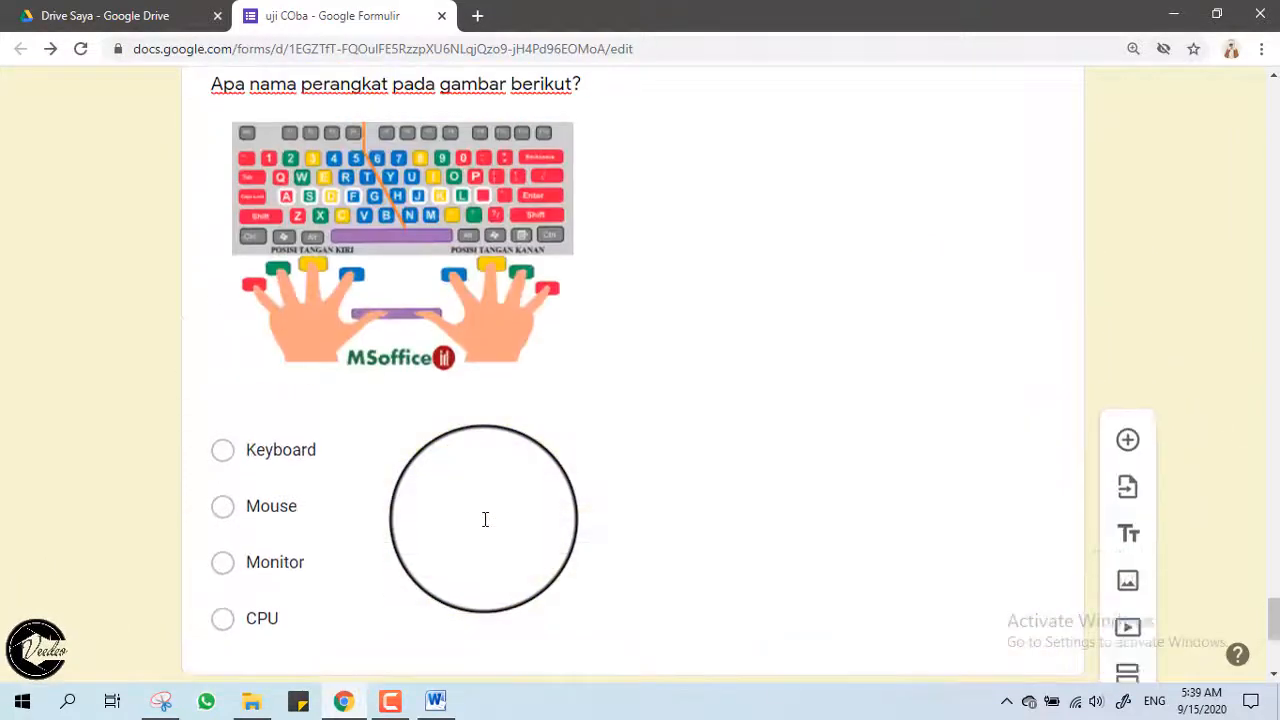
{"action": "triple_click", "coordinate": [447, 305]}
{"action": "right_click", "coordinate": [447, 305]}
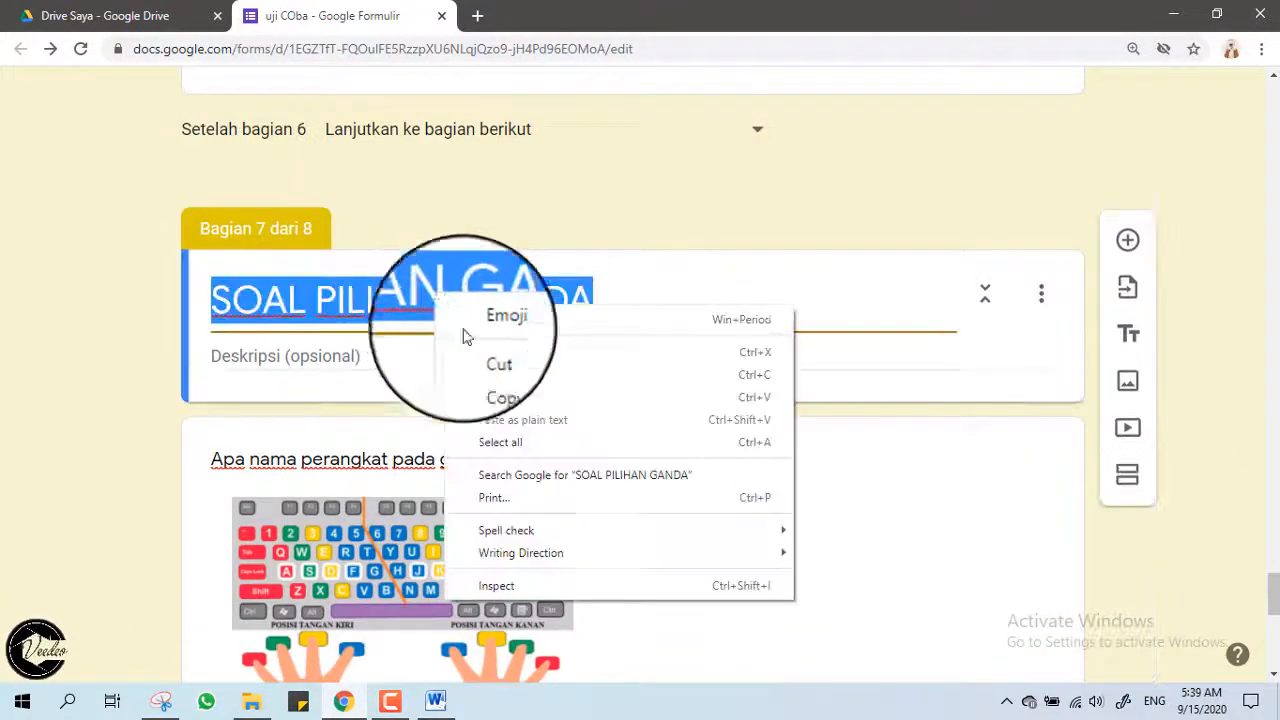
{"action": "left_click", "coordinate": [477, 371]}
{"action": "scroll", "coordinate": [481, 385], "scroll_direction": "down", "scroll_amount": 2}
{"action": "scroll", "coordinate": [481, 381], "scroll_direction": "down", "scroll_amount": 5}
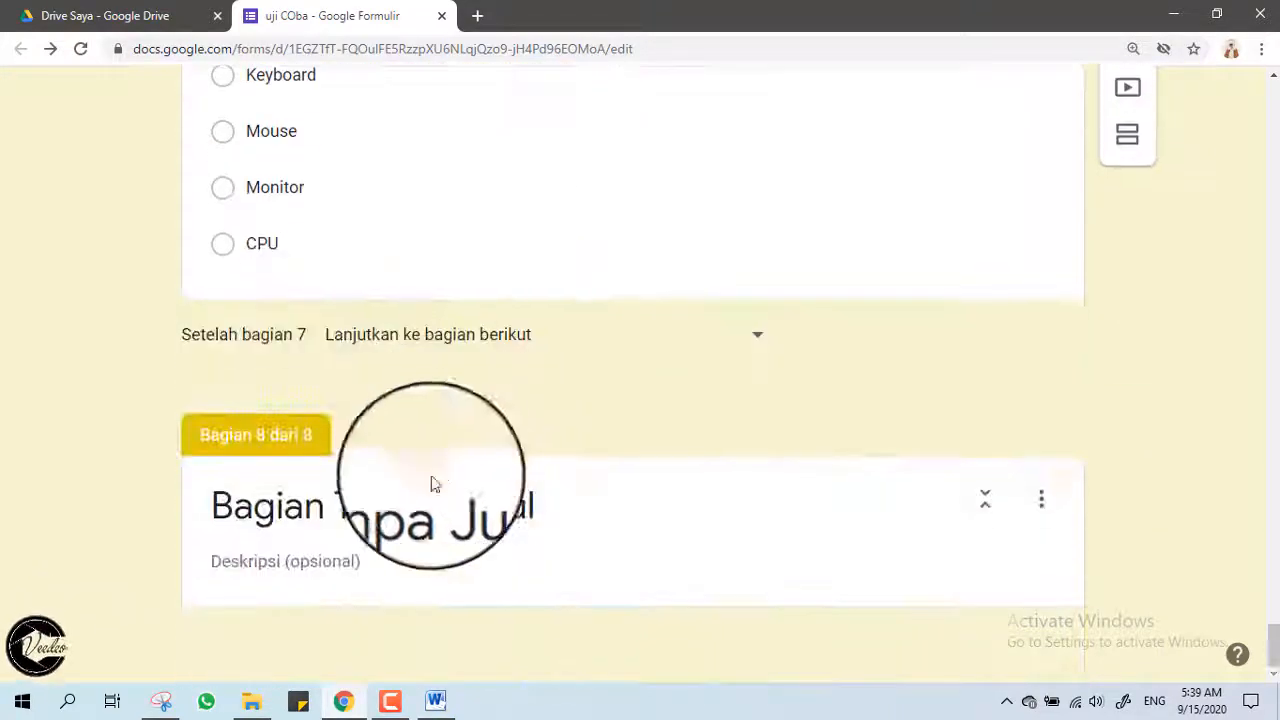
{"action": "triple_click", "coordinate": [441, 505]}
{"action": "right_click", "coordinate": [441, 510]}
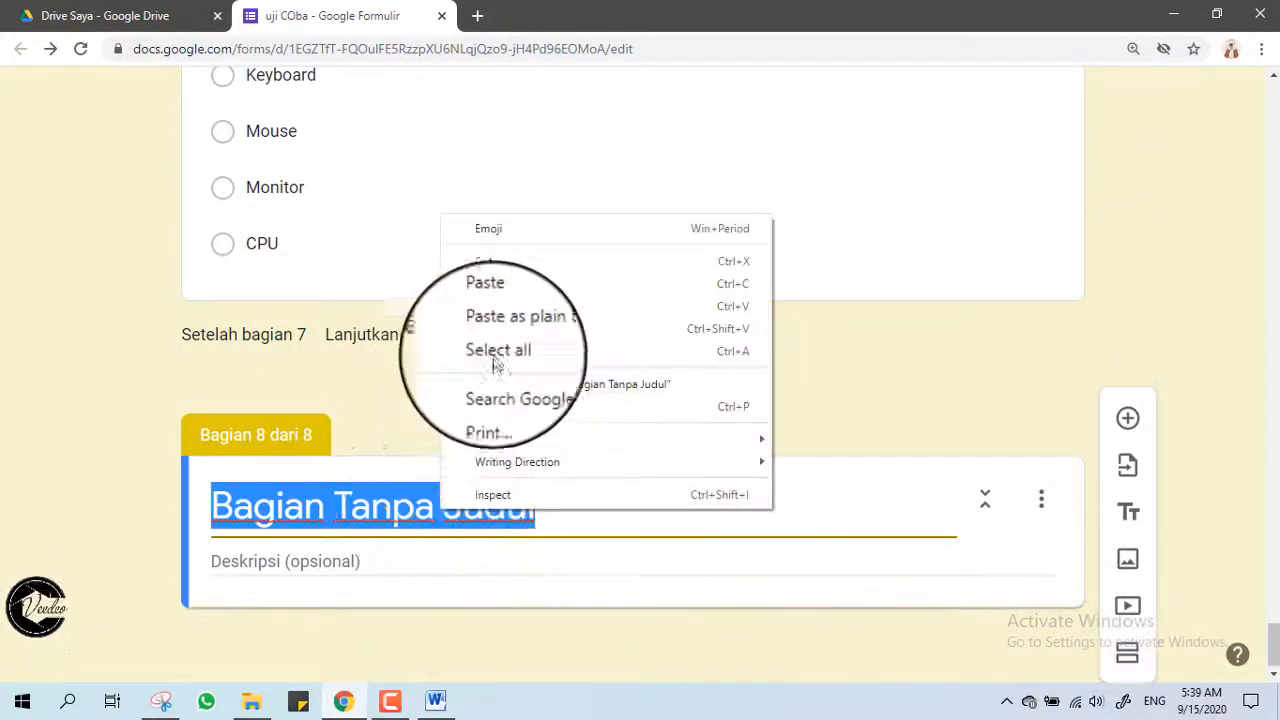
{"action": "left_click", "coordinate": [488, 306]}
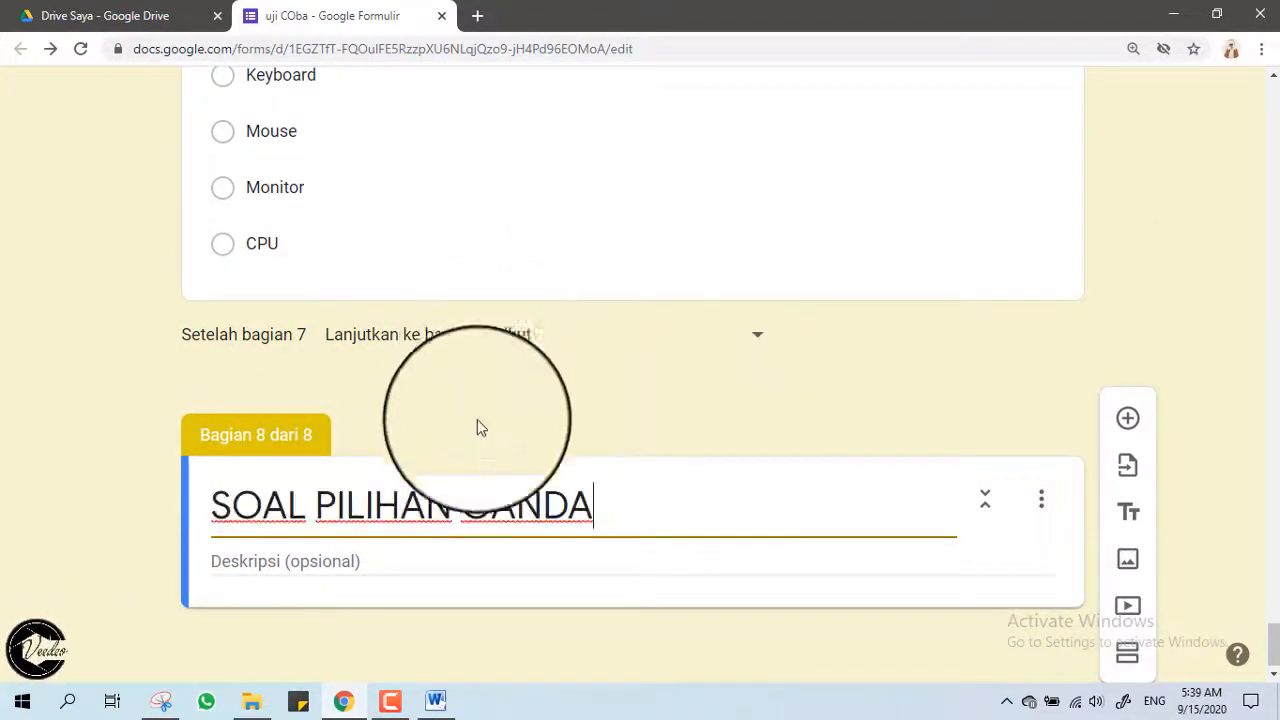
Add a question to section 8 and upload the 'soal 3' picture as its image.
{"action": "left_click", "coordinate": [1137, 425]}
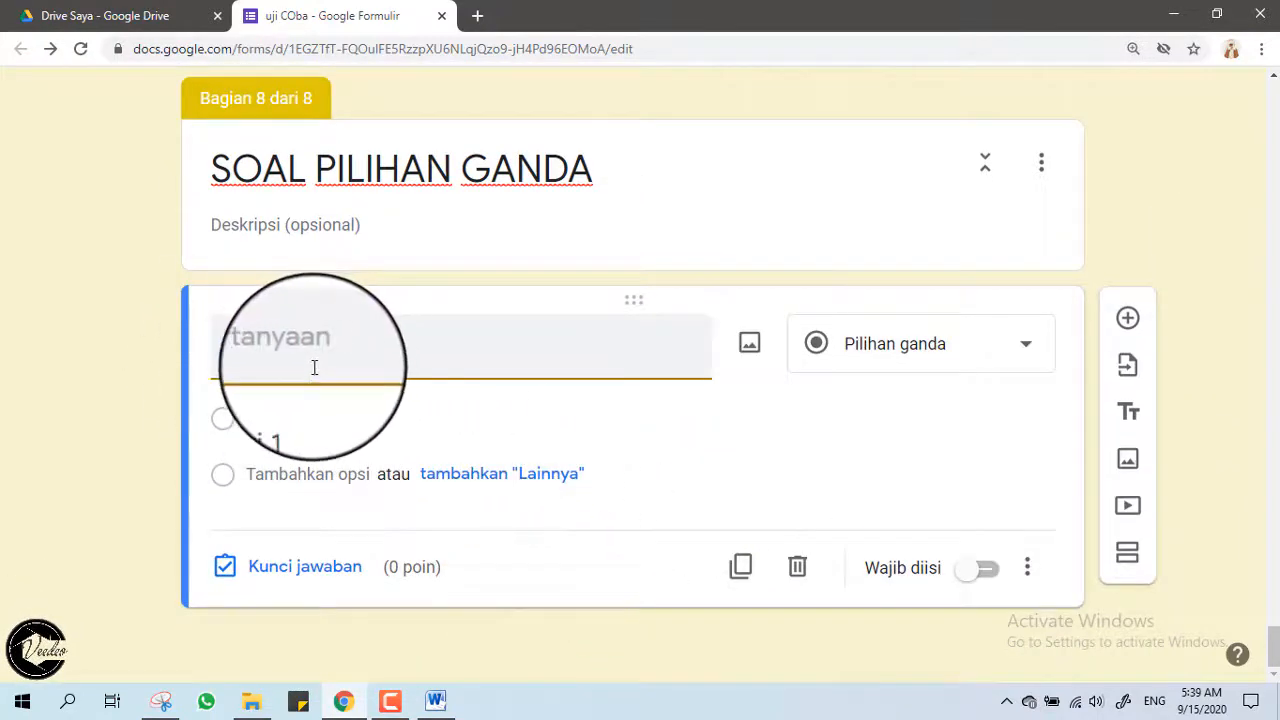
{"action": "left_click", "coordinate": [750, 346]}
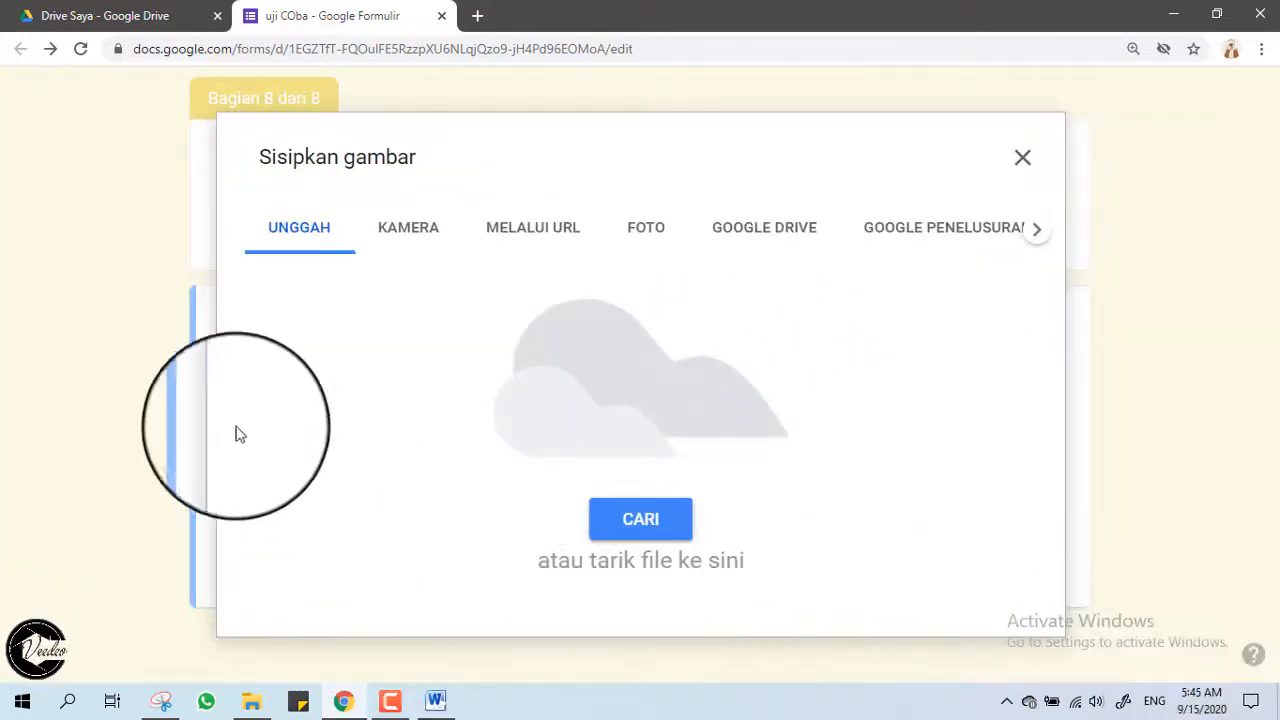
{"action": "left_click", "coordinate": [636, 525]}
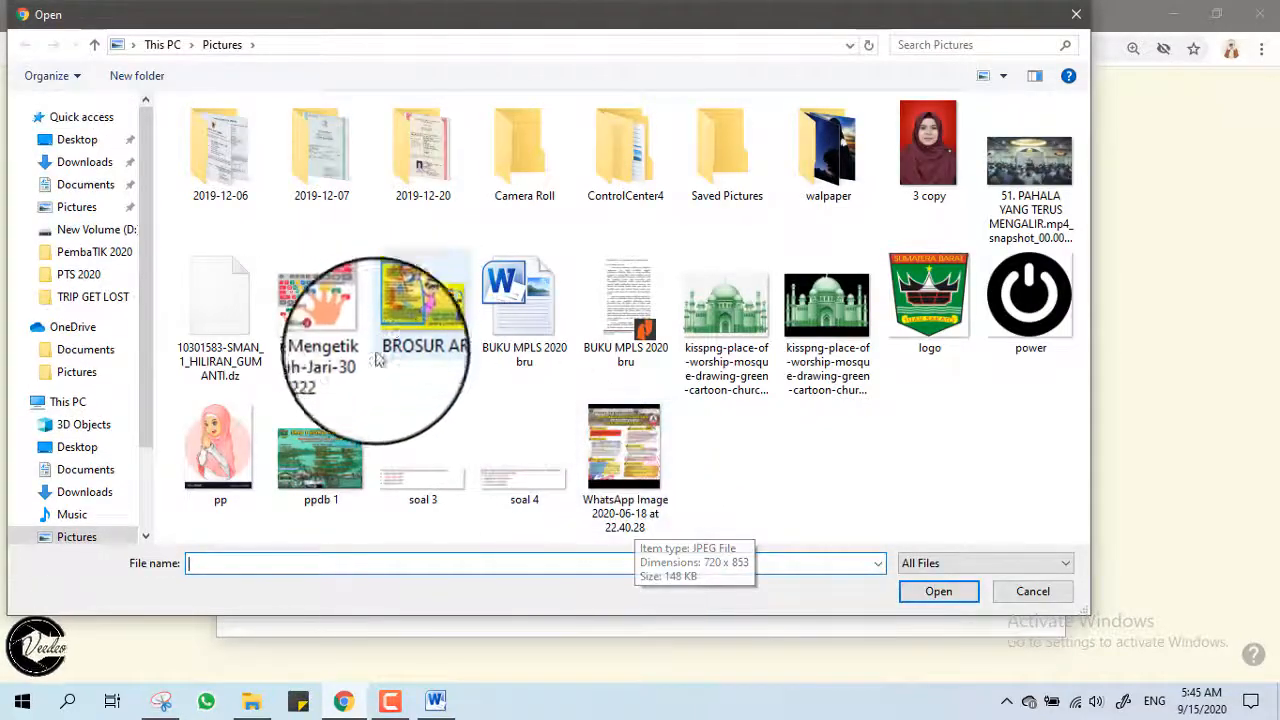
{"action": "left_click", "coordinate": [425, 485]}
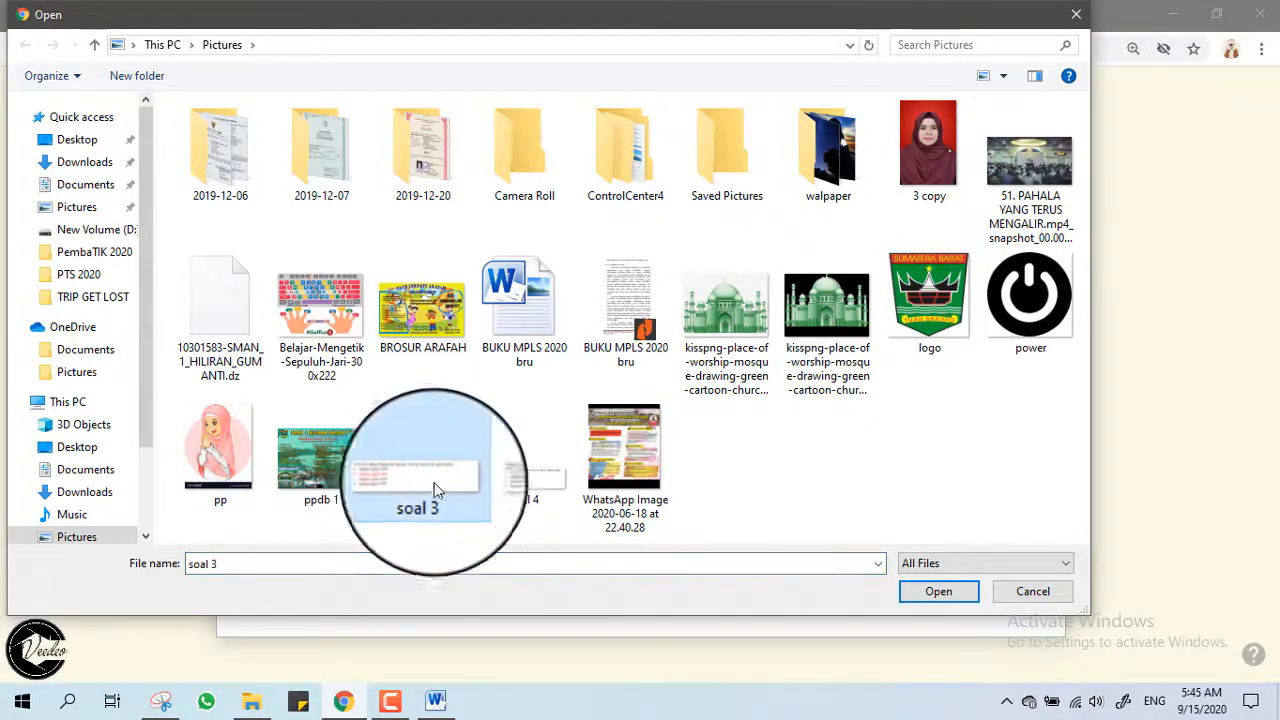
{"action": "left_click", "coordinate": [935, 593]}
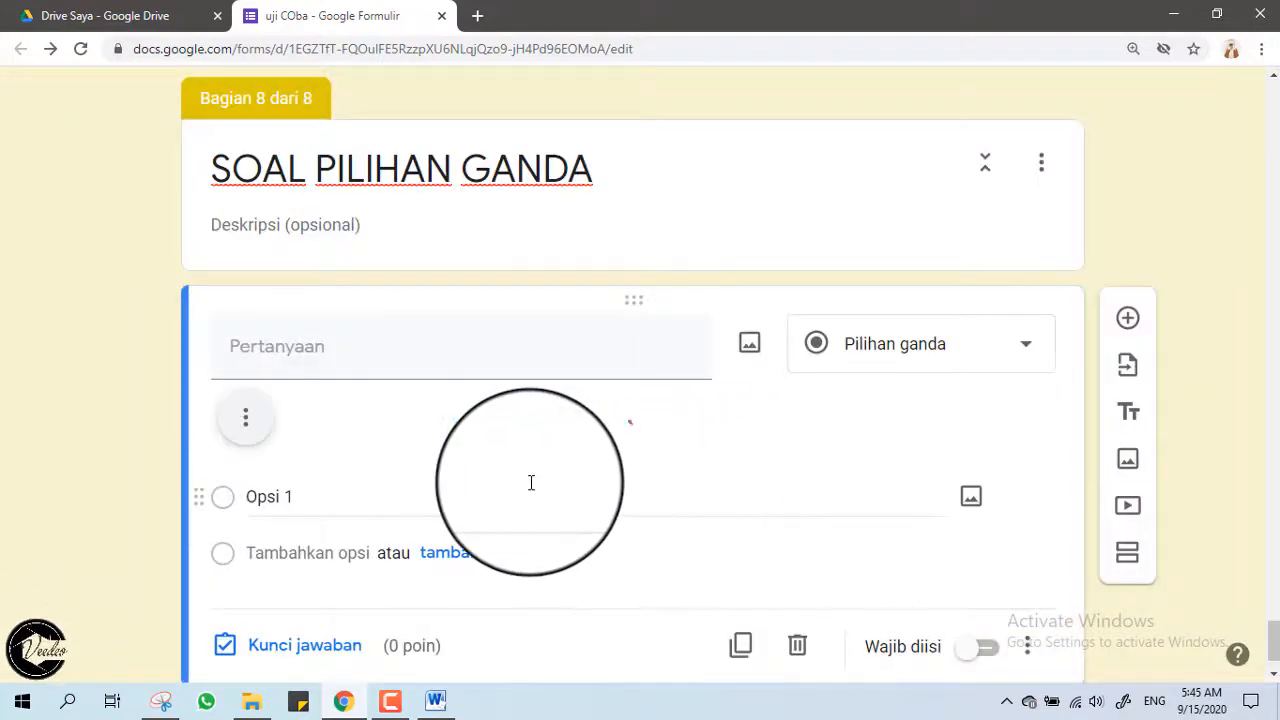
Give the section 8 question four answer options labelled a, b, c and d.
{"action": "scroll", "coordinate": [530, 490], "scroll_direction": "down", "scroll_amount": 1}
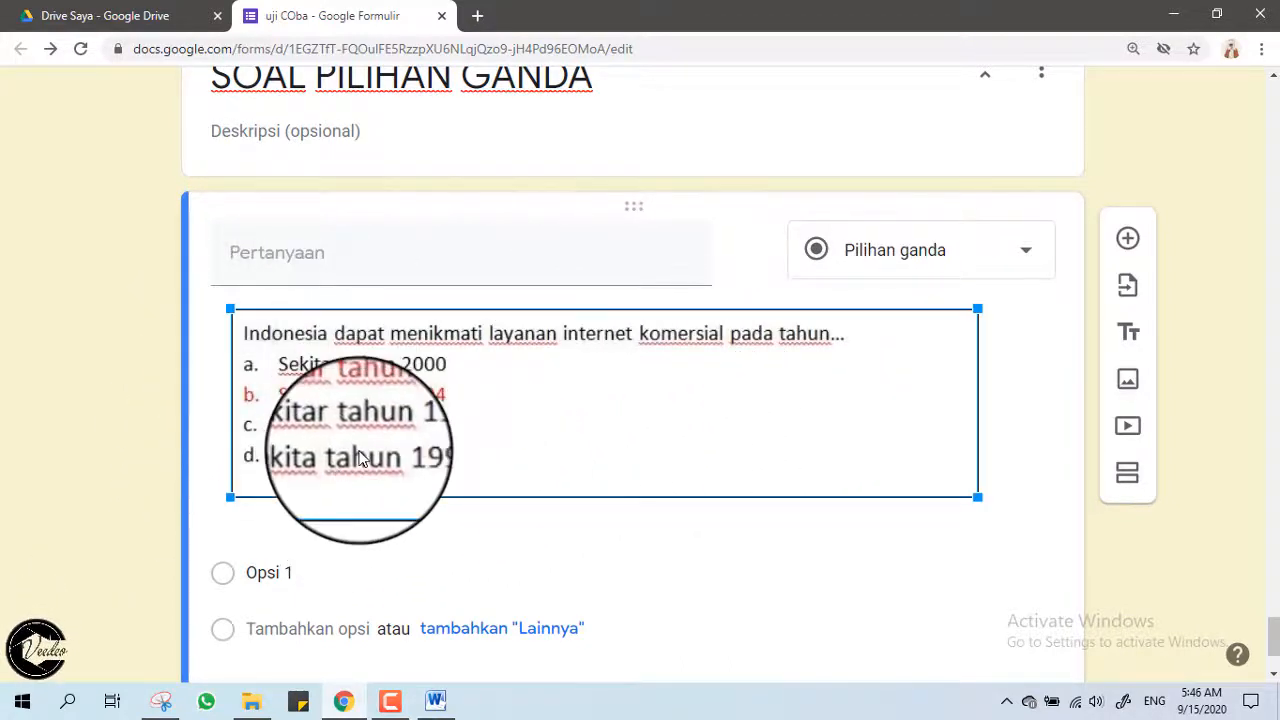
{"action": "scroll", "coordinate": [126, 434], "scroll_direction": "down", "scroll_amount": 1}
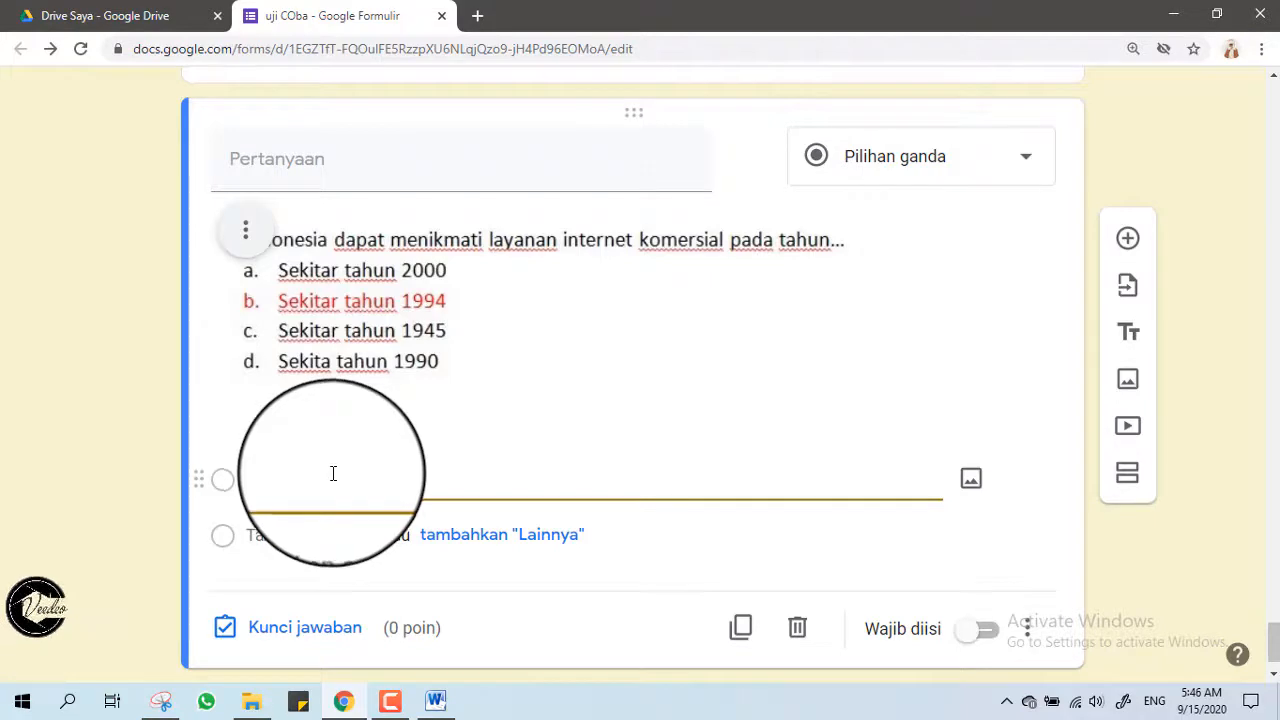
{"action": "left_click", "coordinate": [288, 535]}
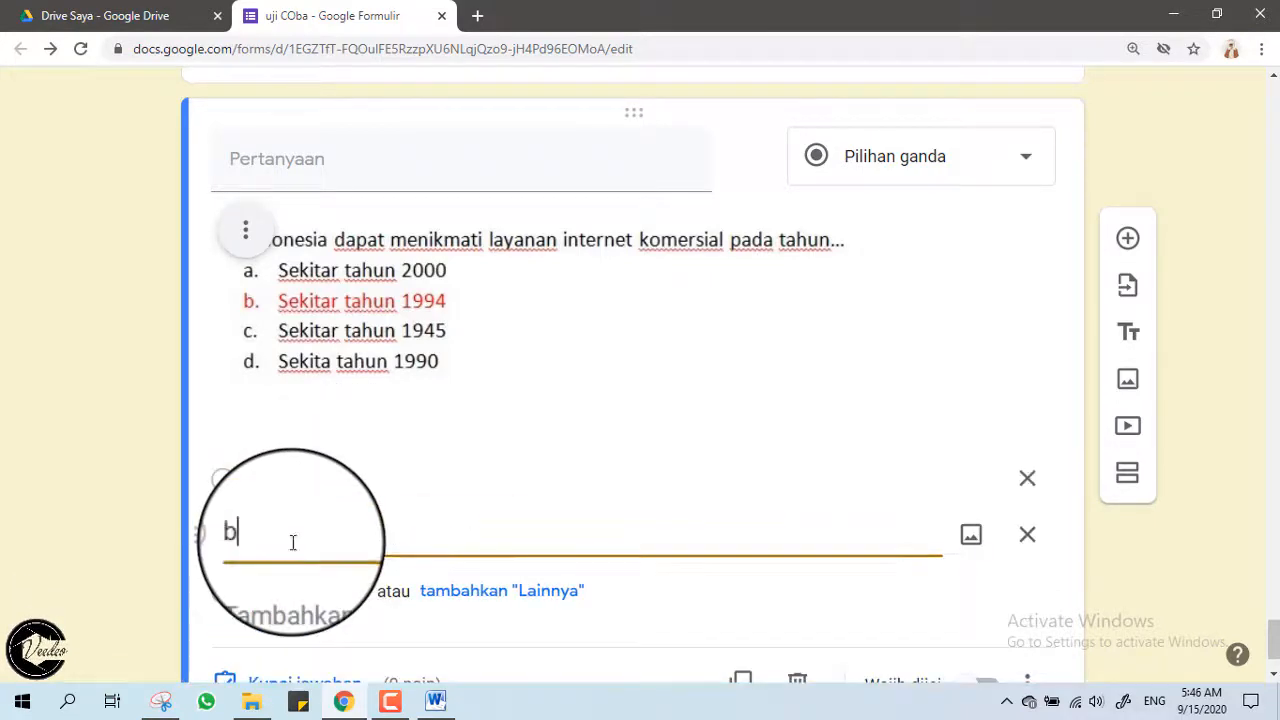
{"action": "scroll", "coordinate": [305, 505], "scroll_direction": "down", "scroll_amount": 1}
{"action": "left_click", "coordinate": [314, 478]}
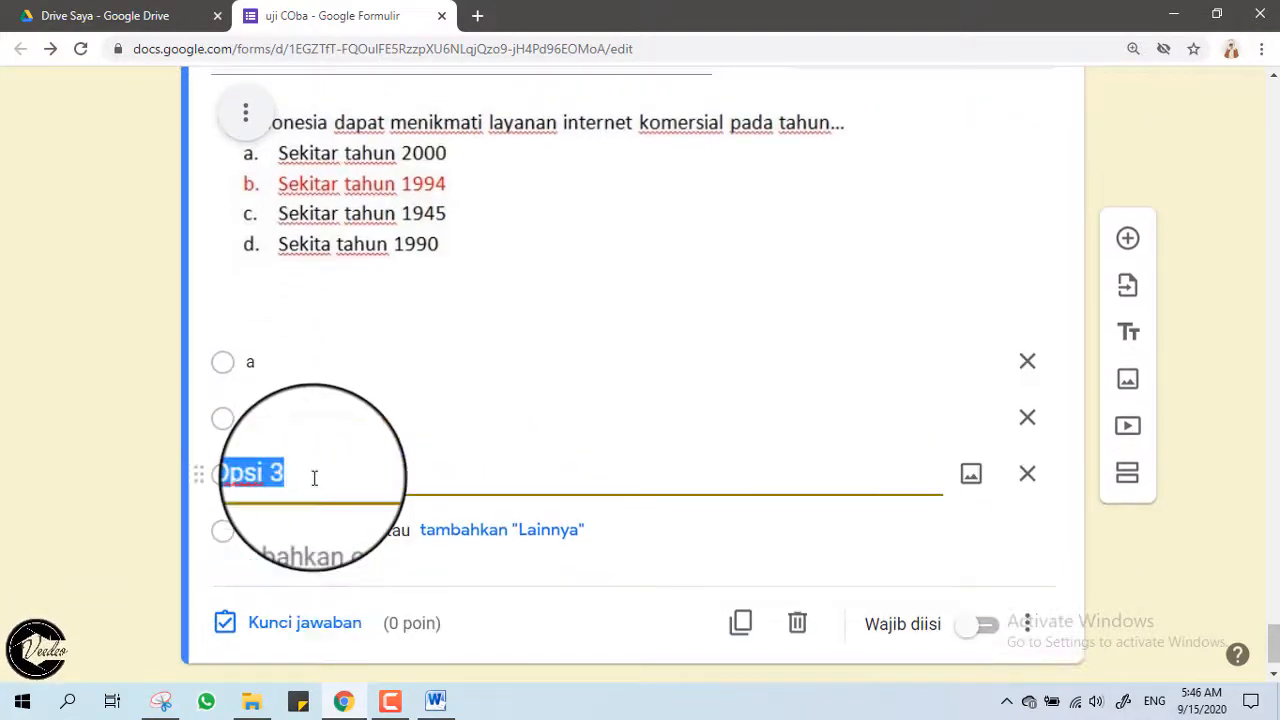
{"action": "scroll", "coordinate": [177, 483], "scroll_direction": "down", "scroll_amount": 1}
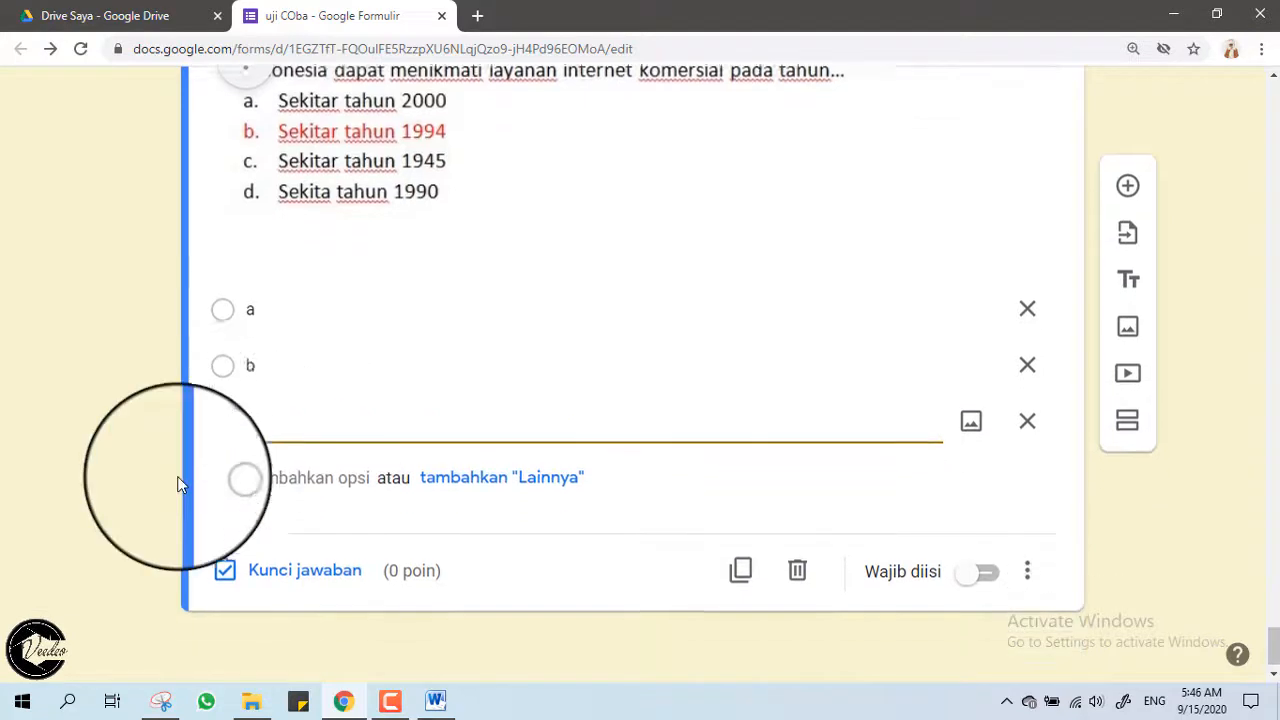
{"action": "left_click", "coordinate": [313, 480]}
{"action": "type", "text": "d"}
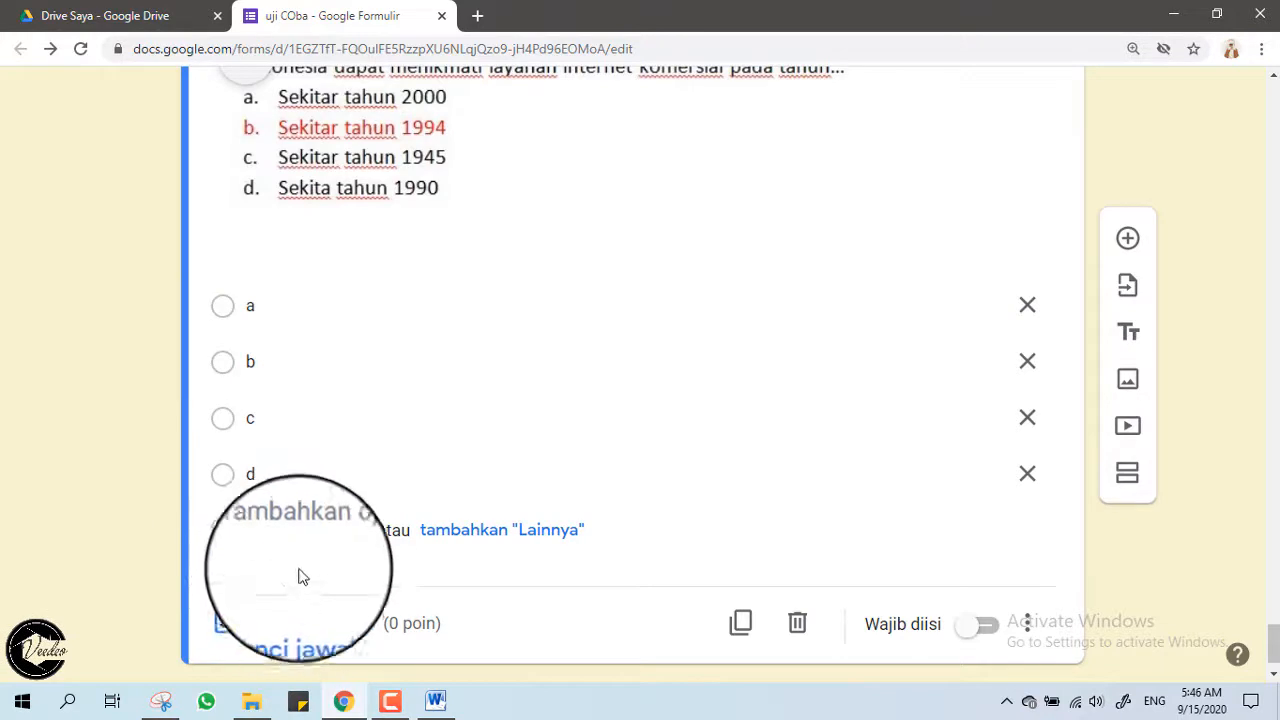
{"action": "scroll", "coordinate": [283, 550], "scroll_direction": "down", "scroll_amount": 1}
{"action": "left_click", "coordinate": [262, 568]}
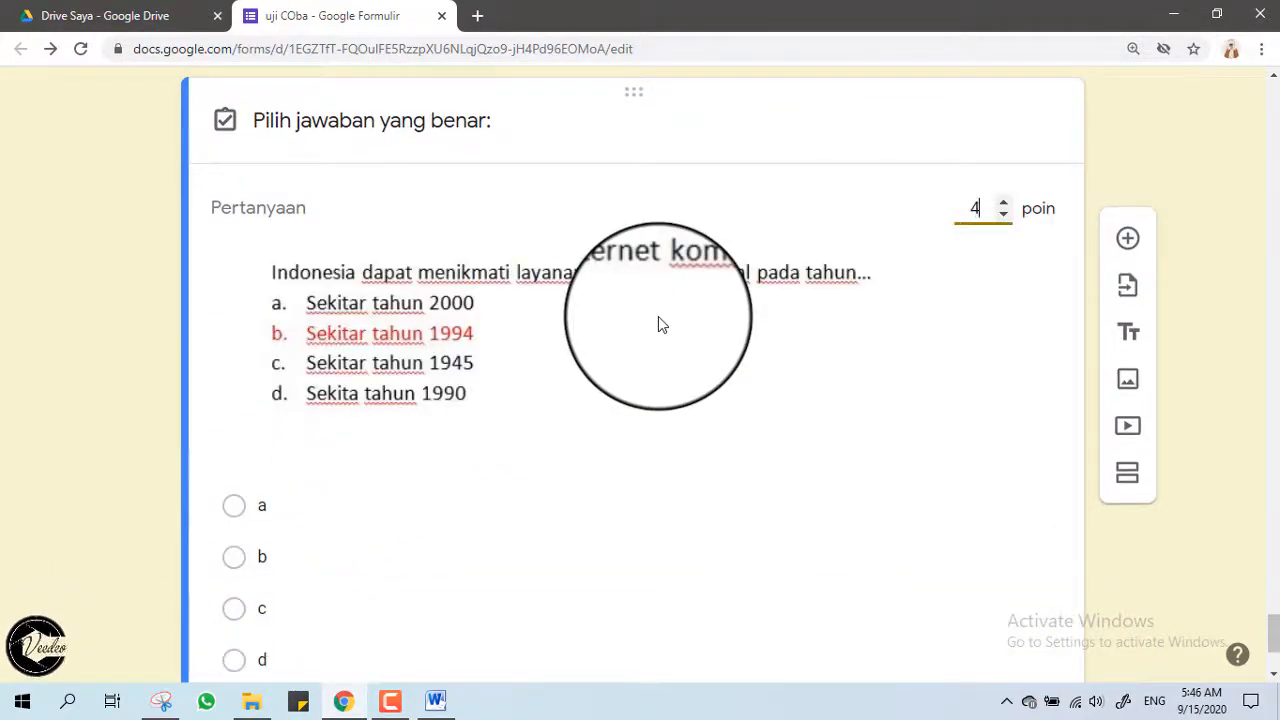
Mark option b as the correct 4-point answer and finish the answer key.
{"action": "scroll", "coordinate": [640, 318], "scroll_direction": "down", "scroll_amount": 3}
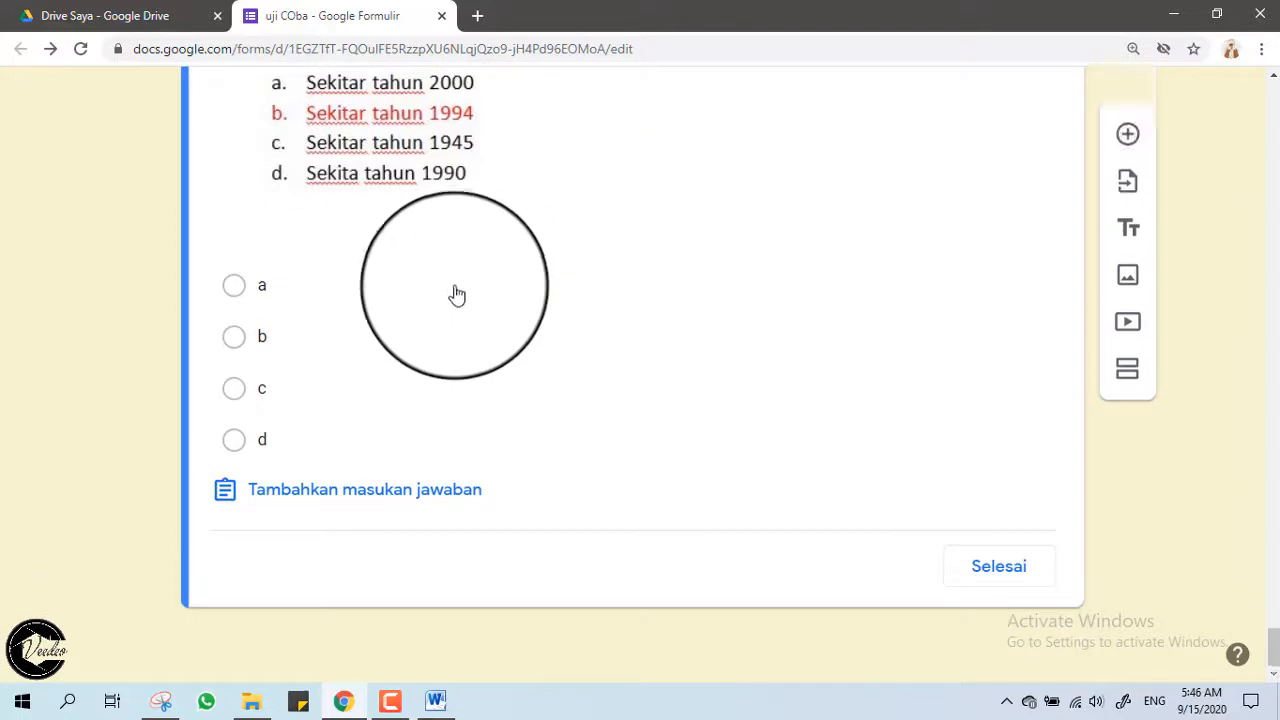
{"action": "left_click", "coordinate": [233, 339]}
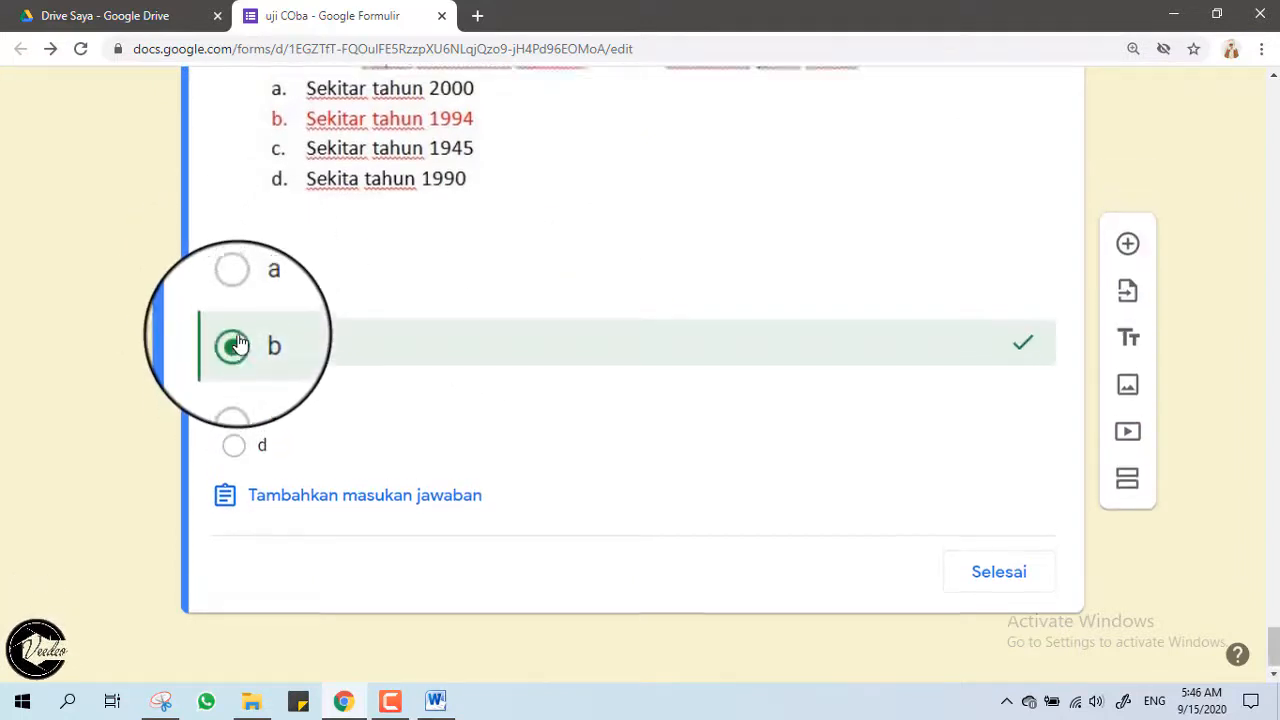
{"action": "scroll", "coordinate": [300, 300], "scroll_direction": "up", "scroll_amount": 2}
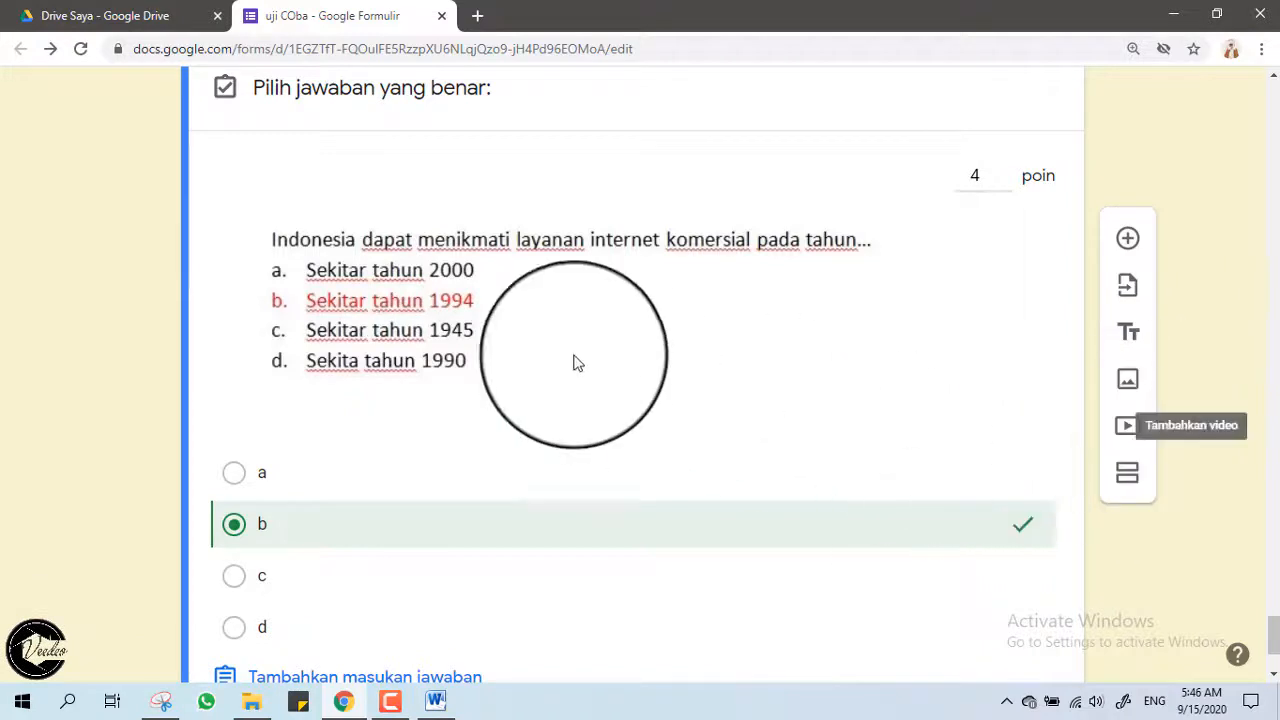
{"action": "scroll", "coordinate": [554, 334], "scroll_direction": "down", "scroll_amount": 2}
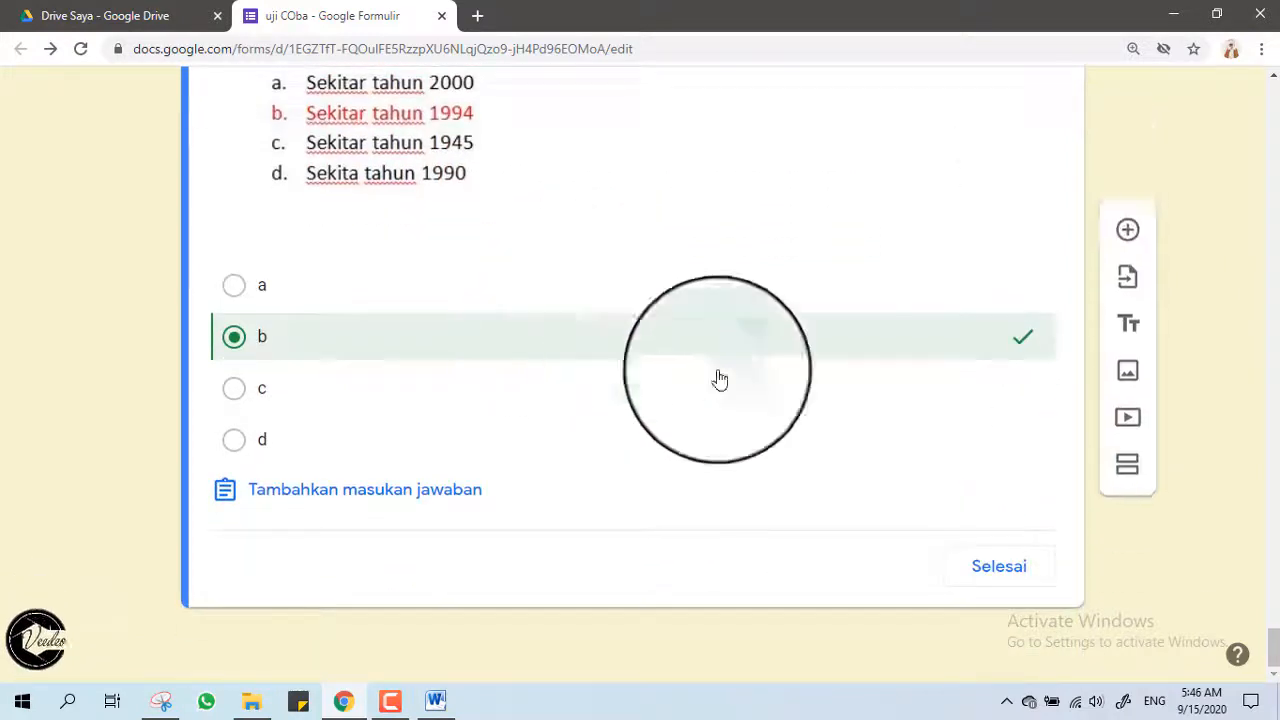
{"action": "left_click", "coordinate": [1000, 574]}
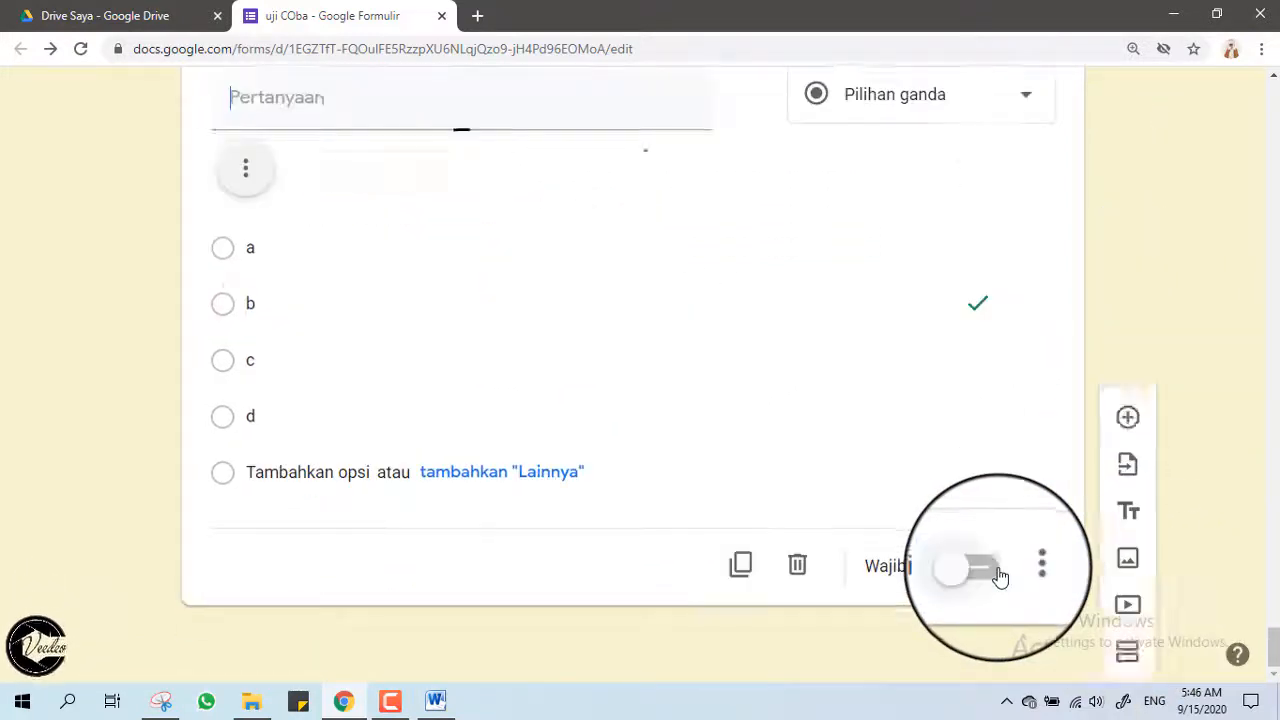
{"action": "scroll", "coordinate": [165, 183], "scroll_direction": "up", "scroll_amount": 1}
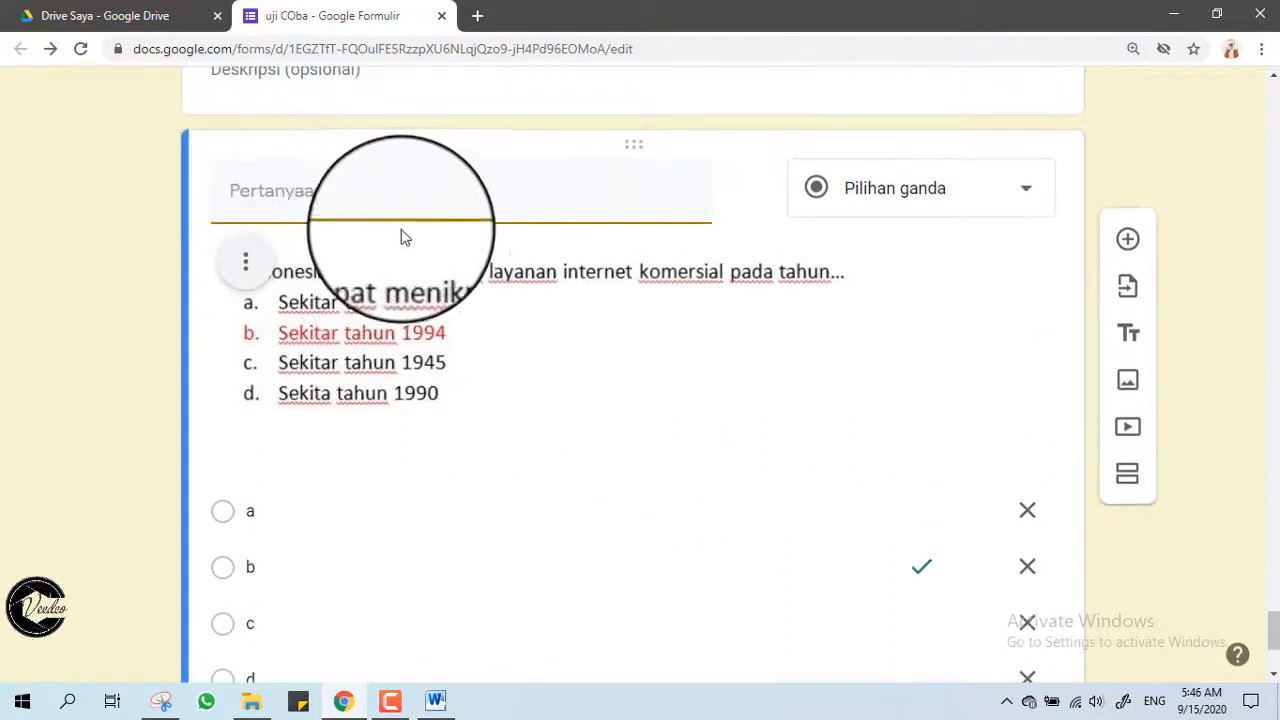
{"action": "left_click", "coordinate": [400, 288]}
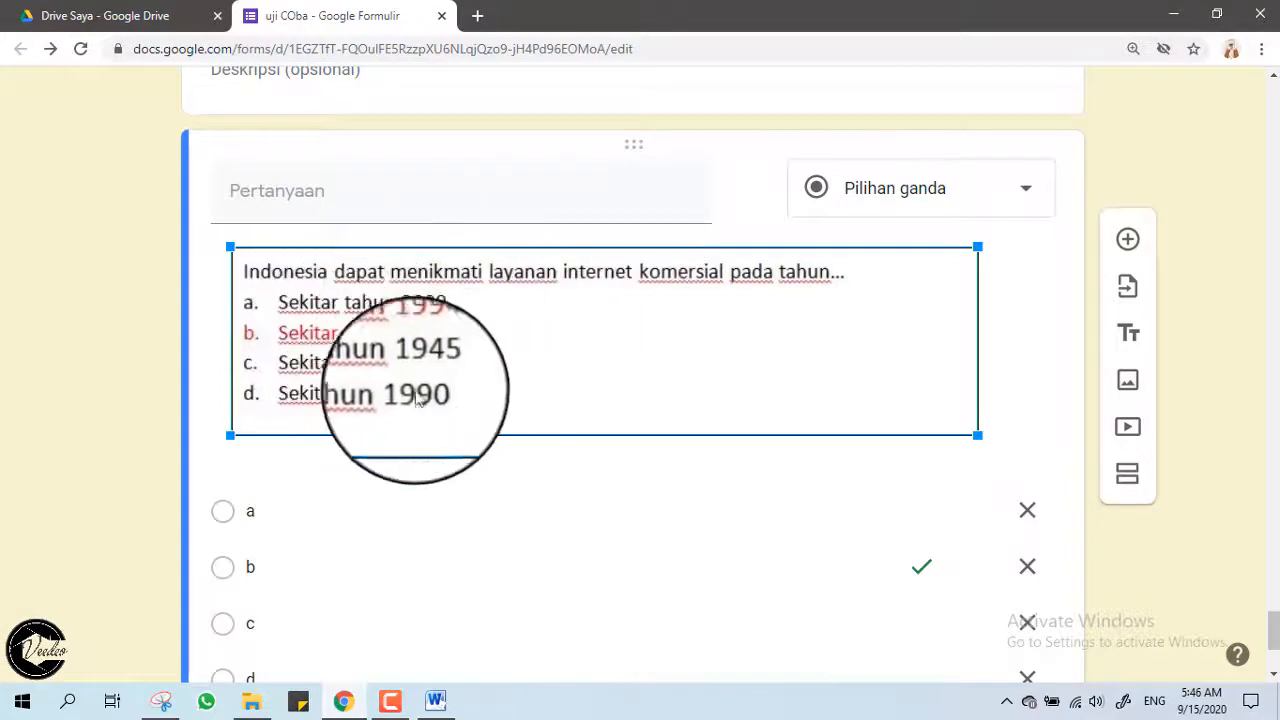
{"action": "scroll", "coordinate": [448, 384], "scroll_direction": "down", "scroll_amount": 2}
{"action": "scroll", "coordinate": [448, 384], "scroll_direction": "down", "scroll_amount": 1}
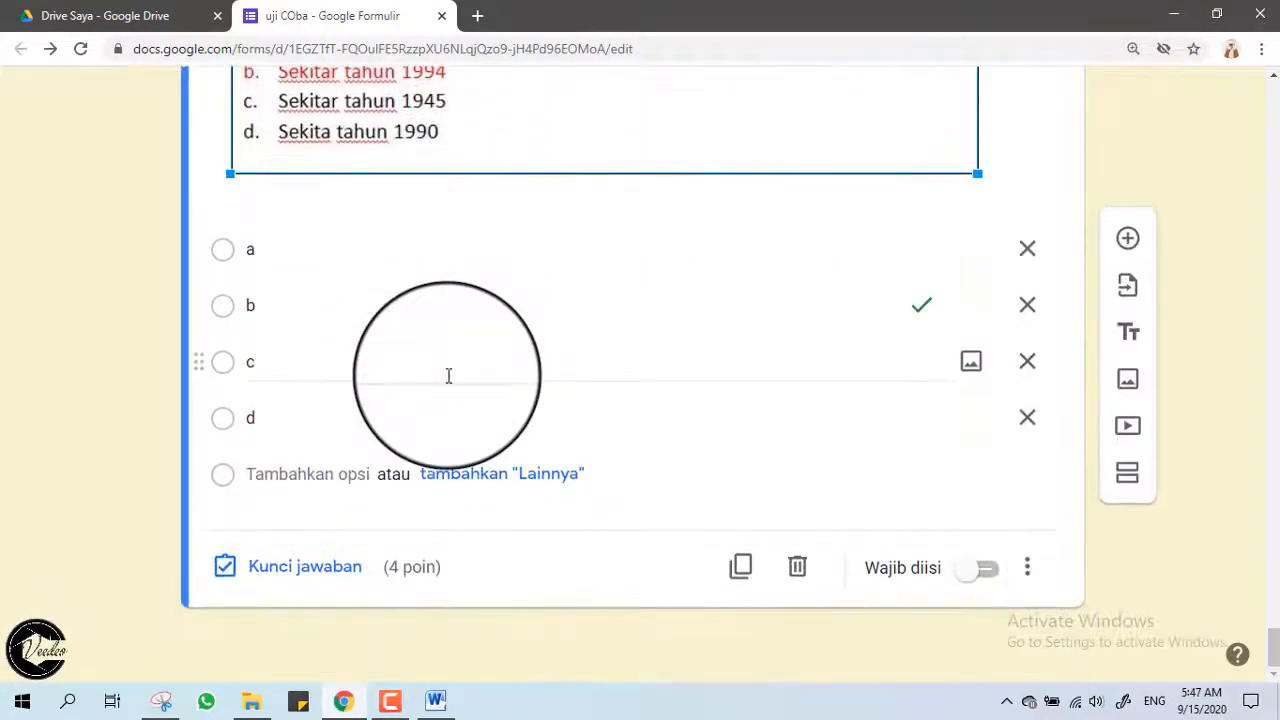
{"action": "scroll", "coordinate": [448, 375], "scroll_direction": "up", "scroll_amount": 3}
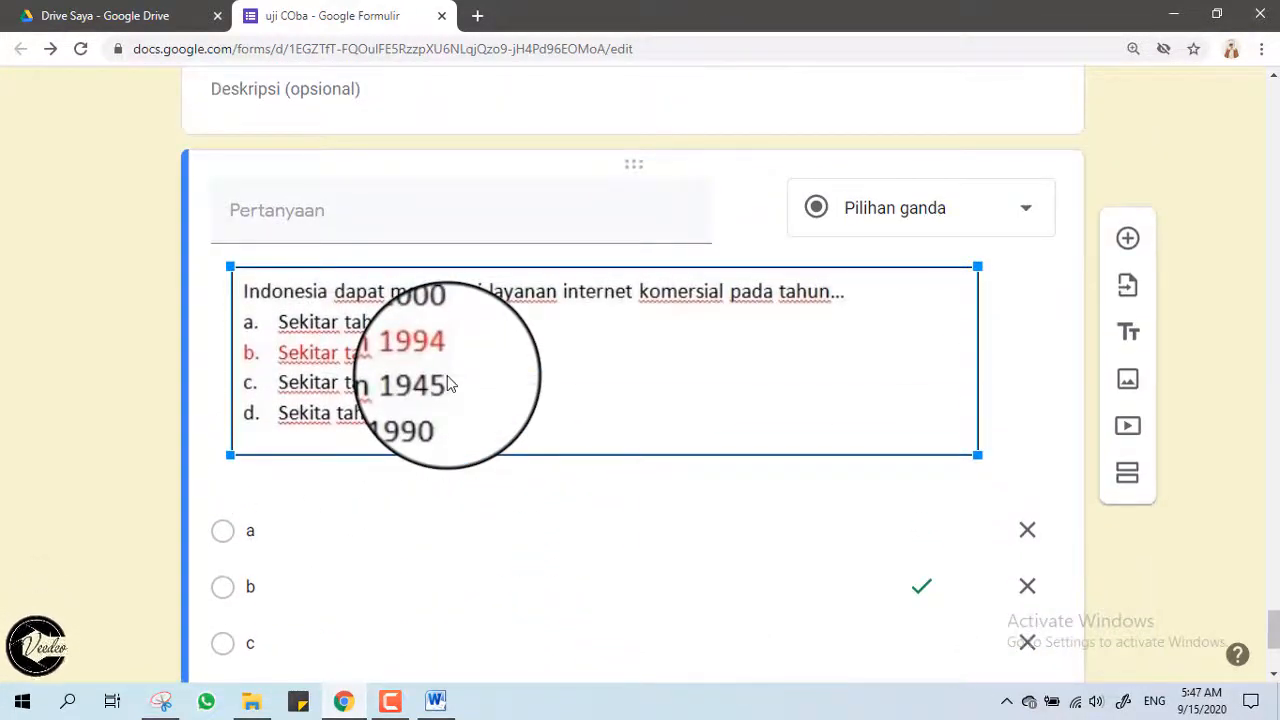
{"action": "scroll", "coordinate": [448, 384], "scroll_direction": "down", "scroll_amount": 3}
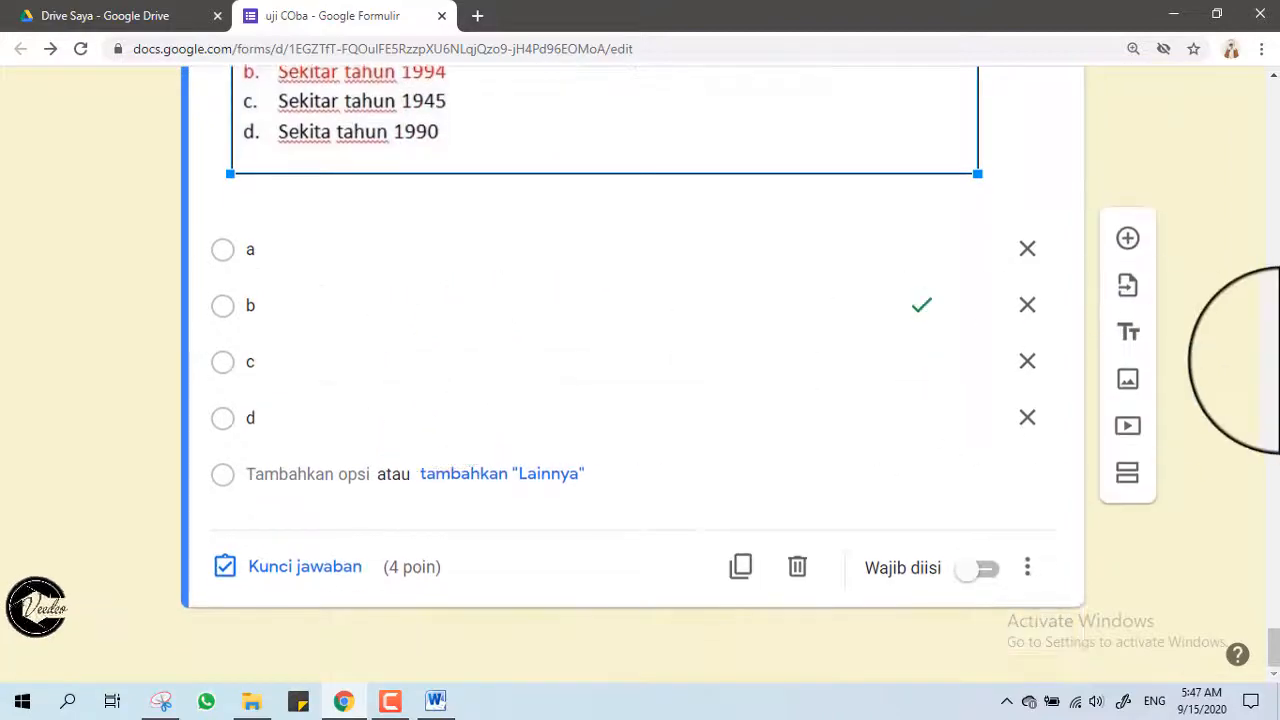
{"action": "scroll", "coordinate": [1020, 425], "scroll_direction": "up", "scroll_amount": 10}
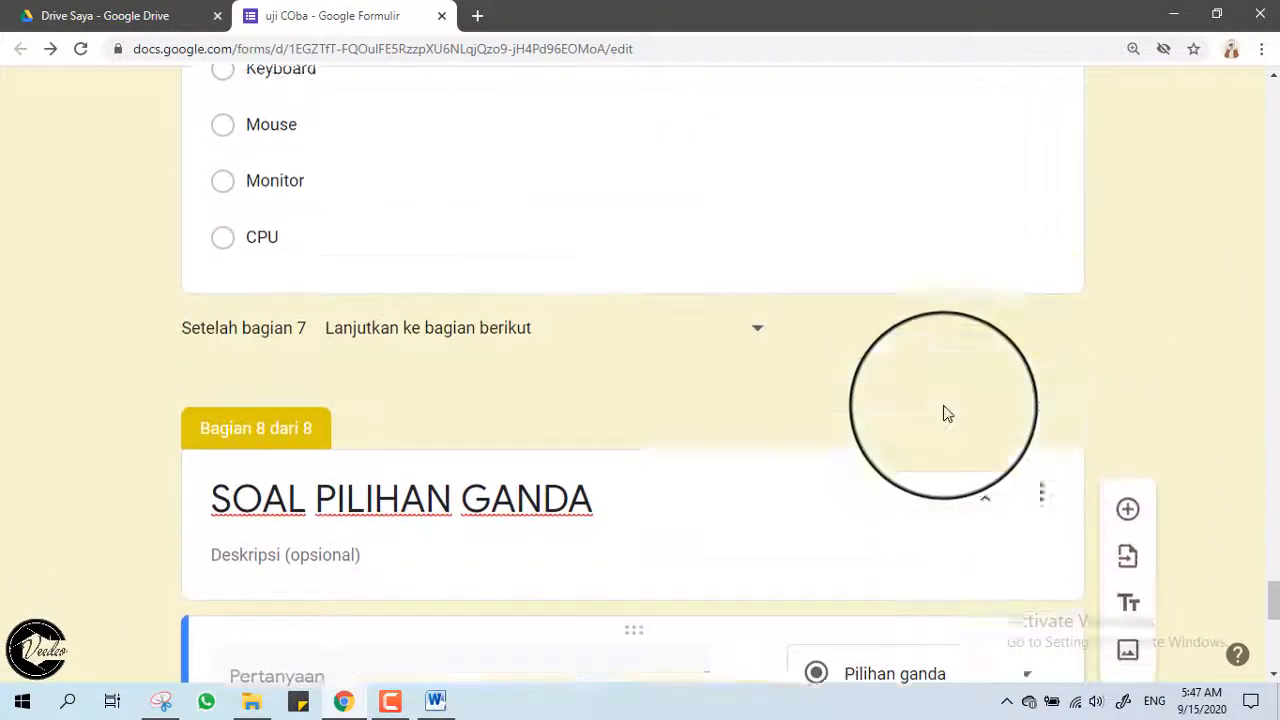
{"action": "scroll", "coordinate": [947, 413], "scroll_direction": "up", "scroll_amount": 15}
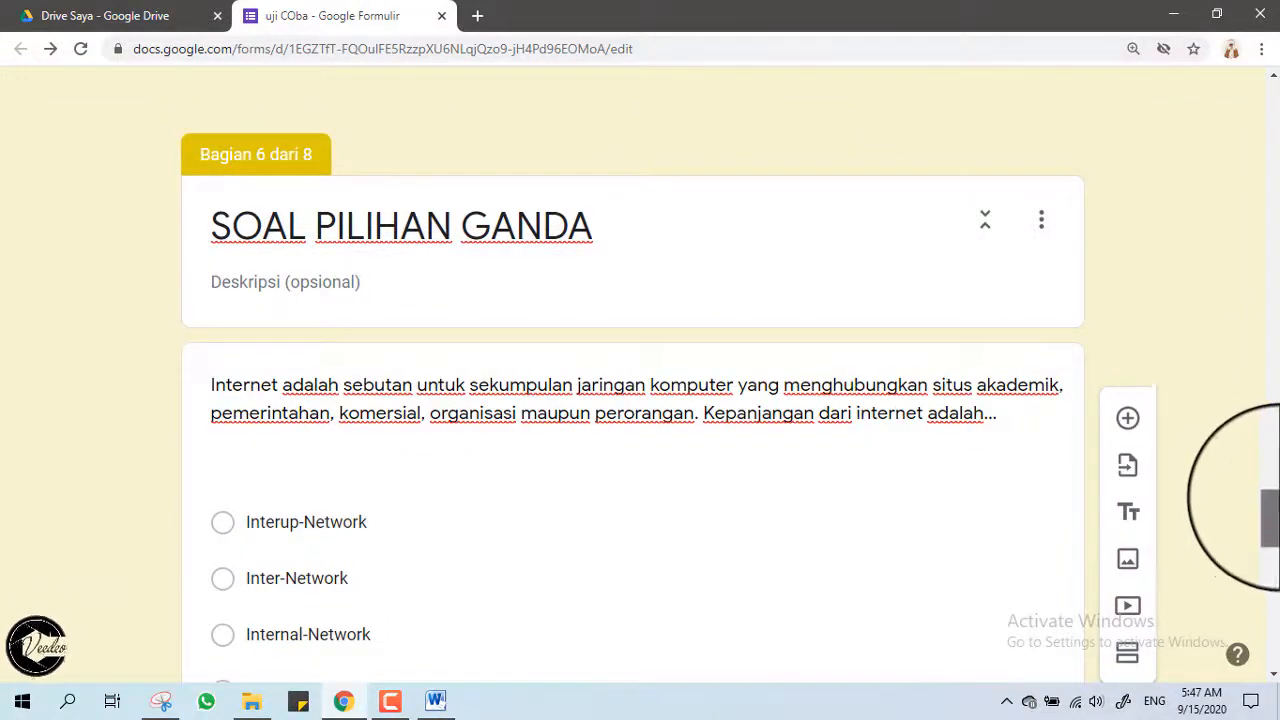
{"action": "left_click_drag", "start_coordinate": [1268, 510], "coordinate": [1268, 645]}
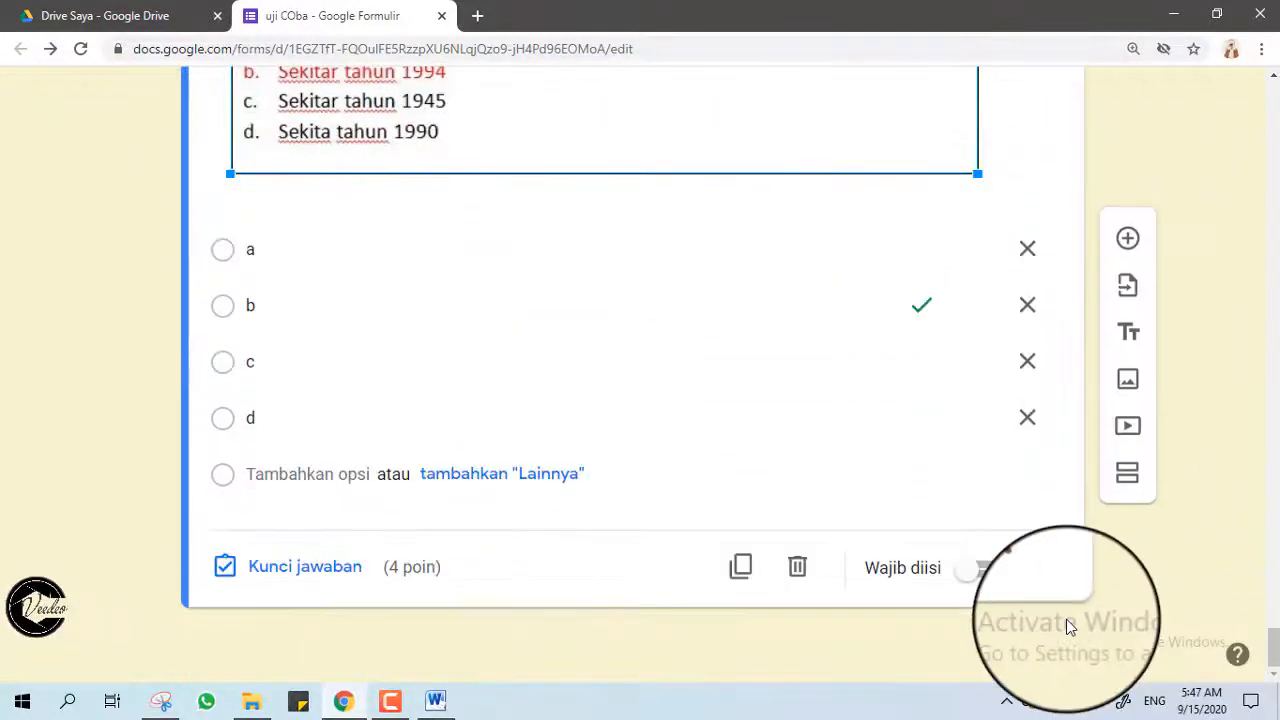
{"action": "left_click", "coordinate": [1029, 560]}
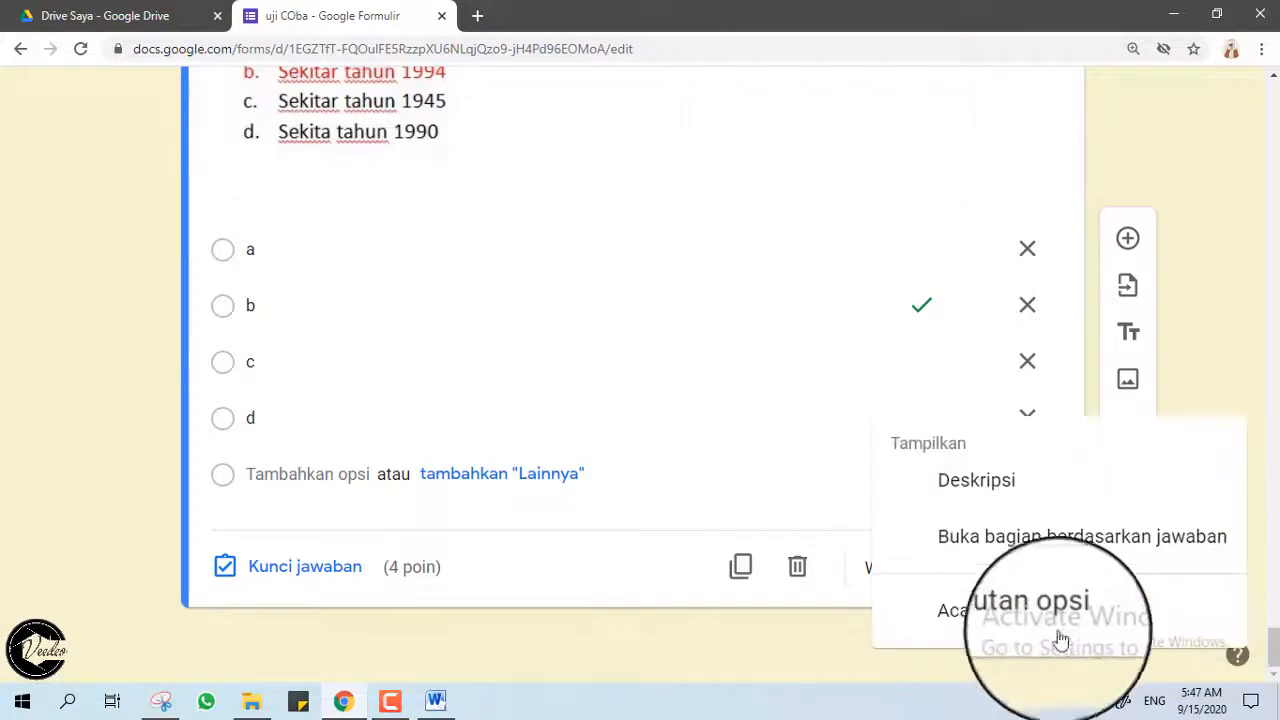
{"action": "left_click", "coordinate": [975, 610]}
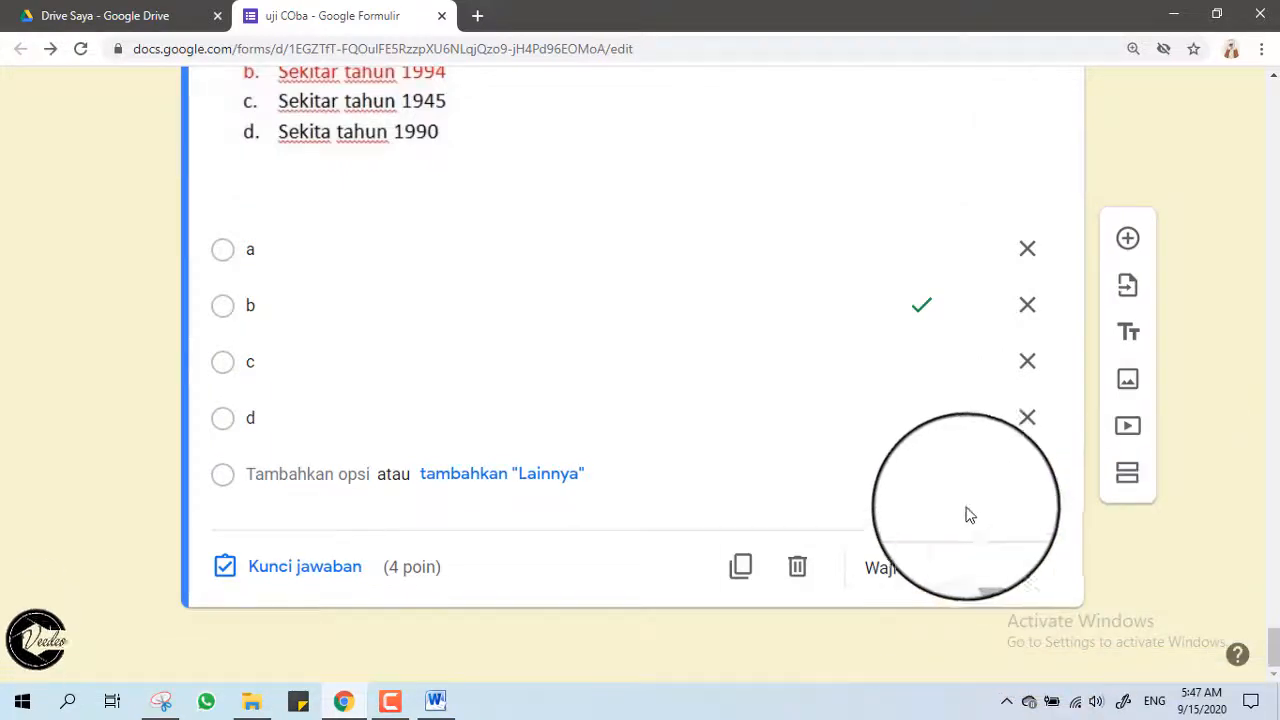
Insert section 9 and title it 'KONFIRMASI JAWABAN'.
{"action": "left_click", "coordinate": [1130, 487]}
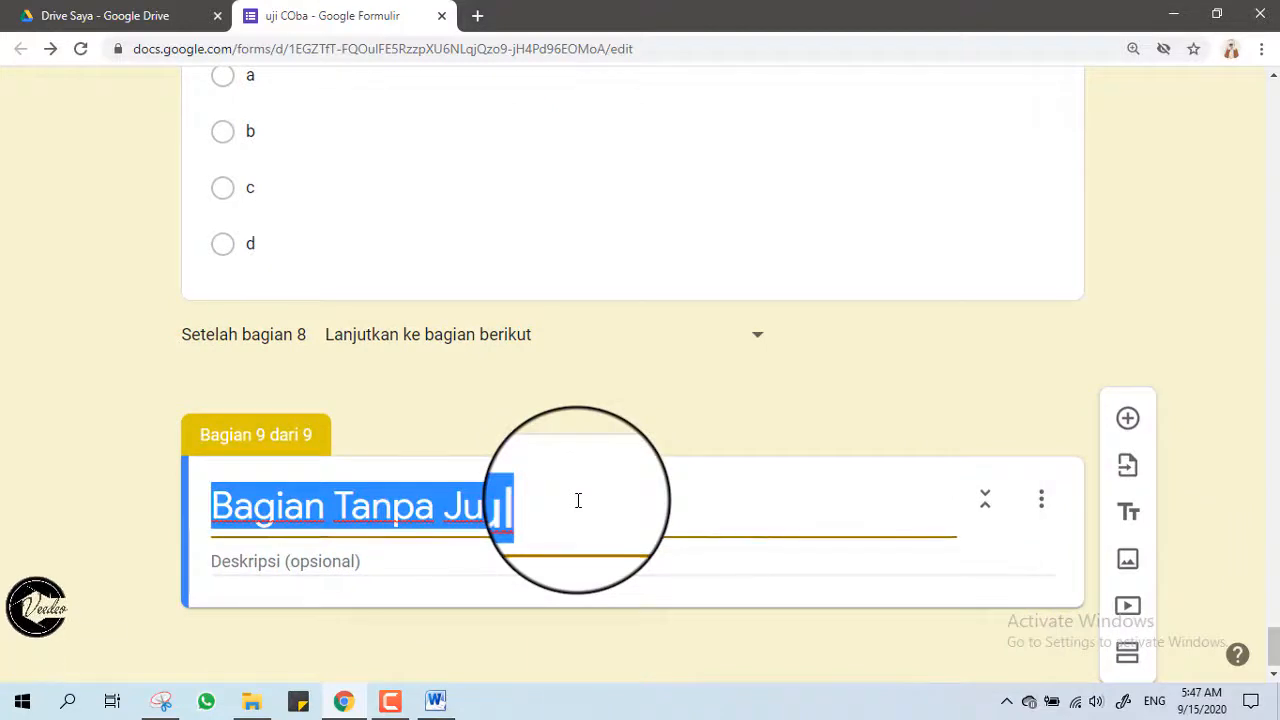
{"action": "type", "text": "KONFO"}
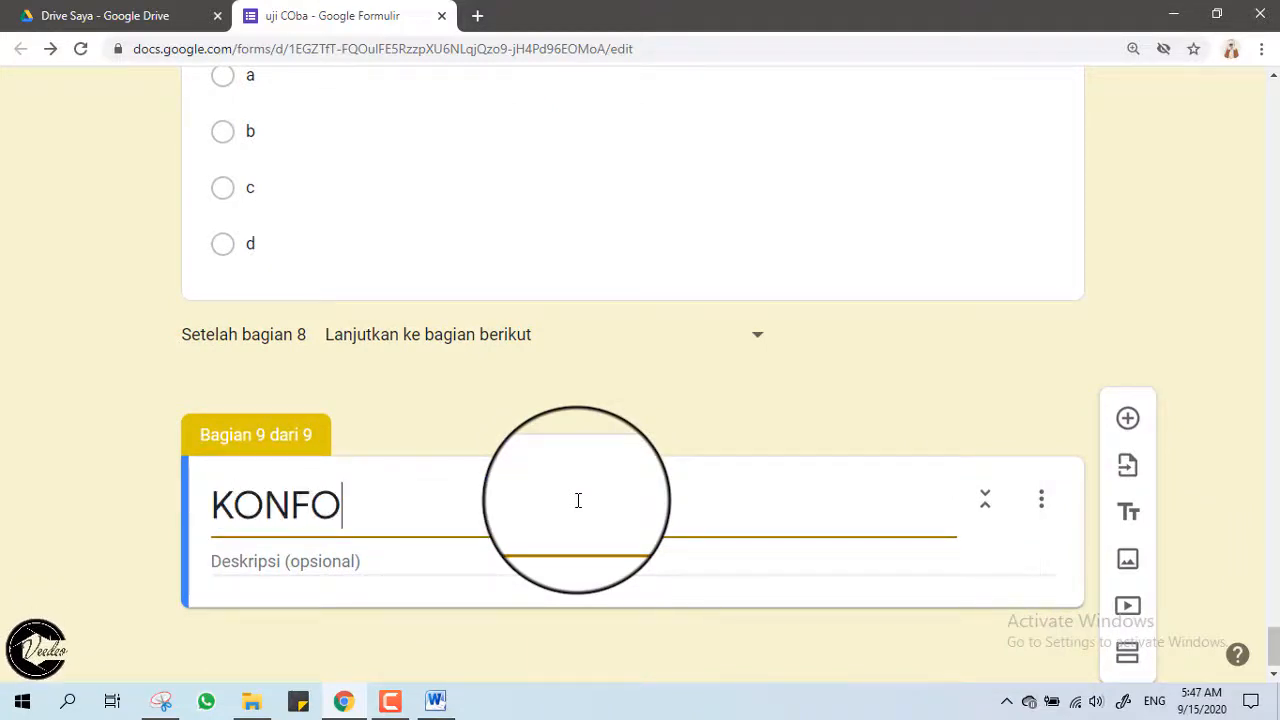
{"action": "key", "text": "BackSpace"}
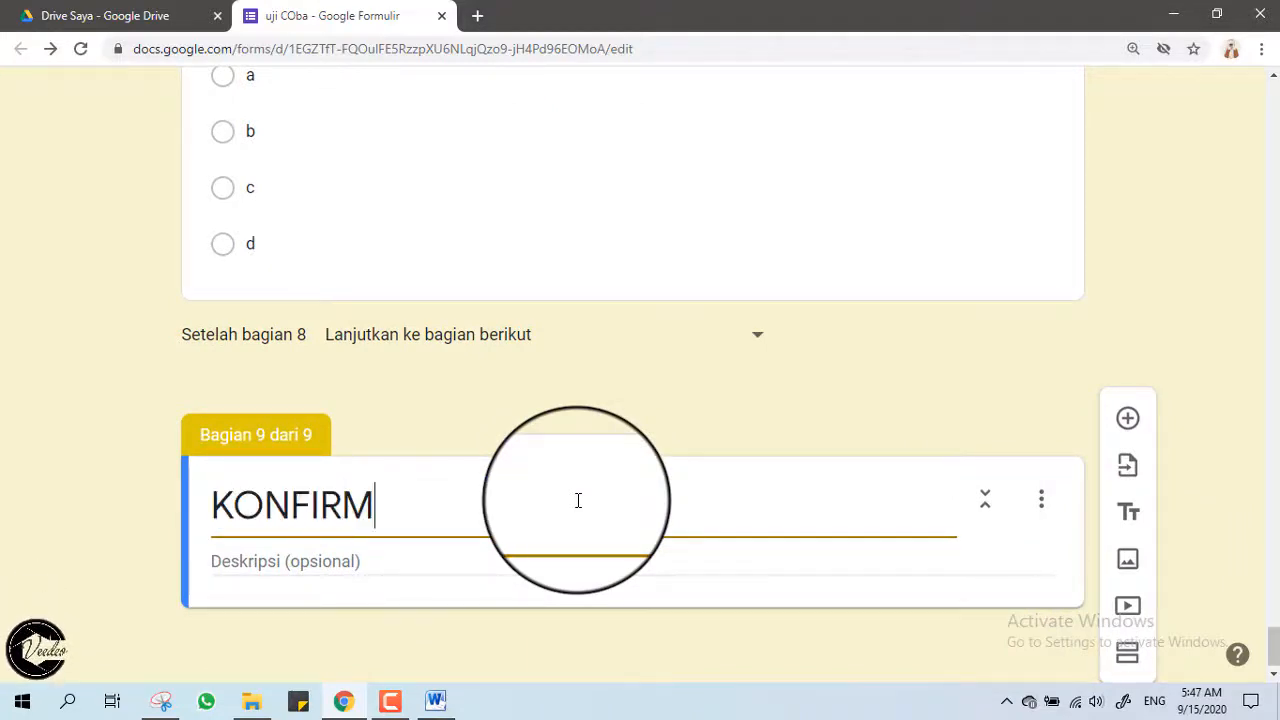
{"action": "type", "text": "JAWABAN"}
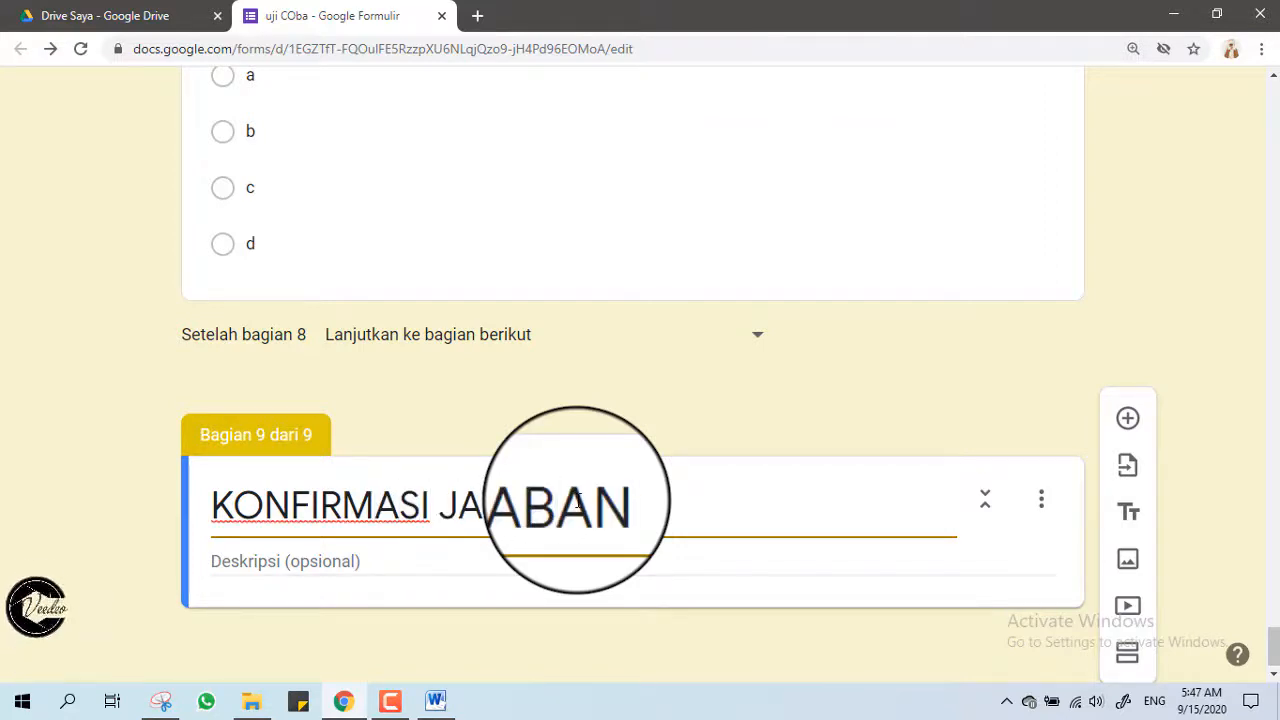
Add a checkbox question titled 'Apakah anda sudah yakin dengan seluruh jawabannya ?' to the new section.
{"action": "left_click", "coordinate": [1128, 430]}
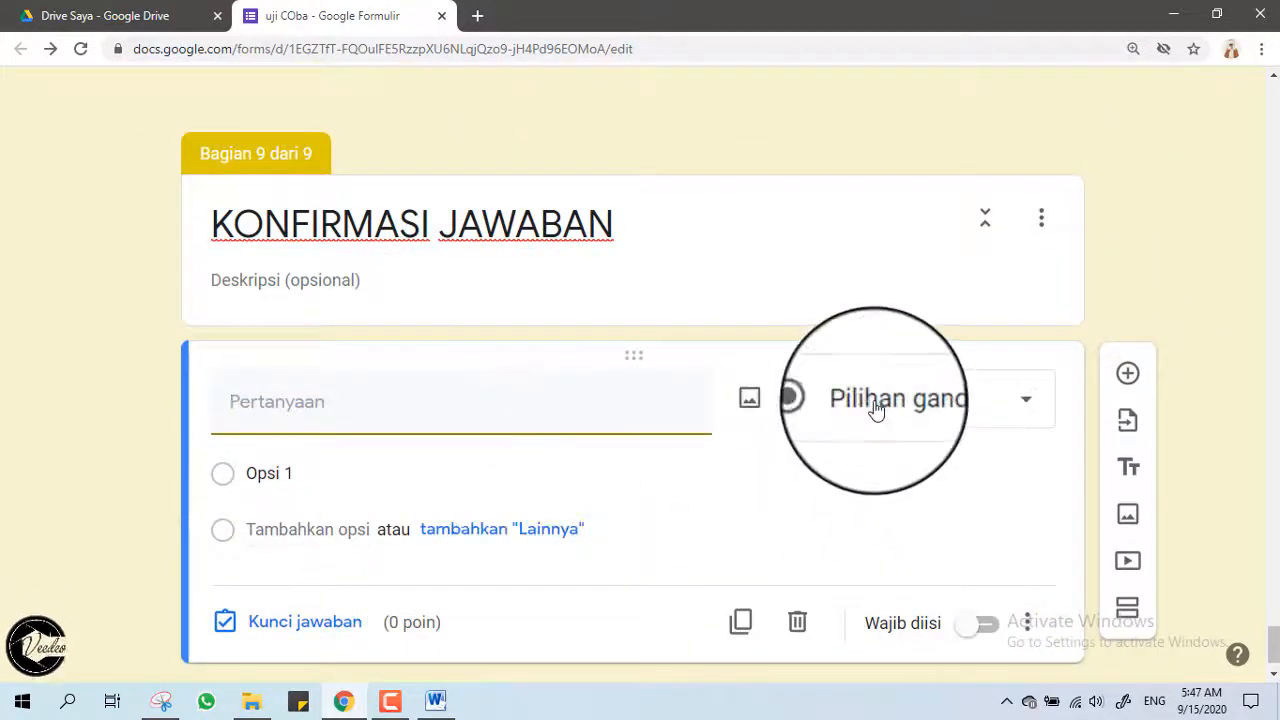
{"action": "left_click", "coordinate": [875, 410]}
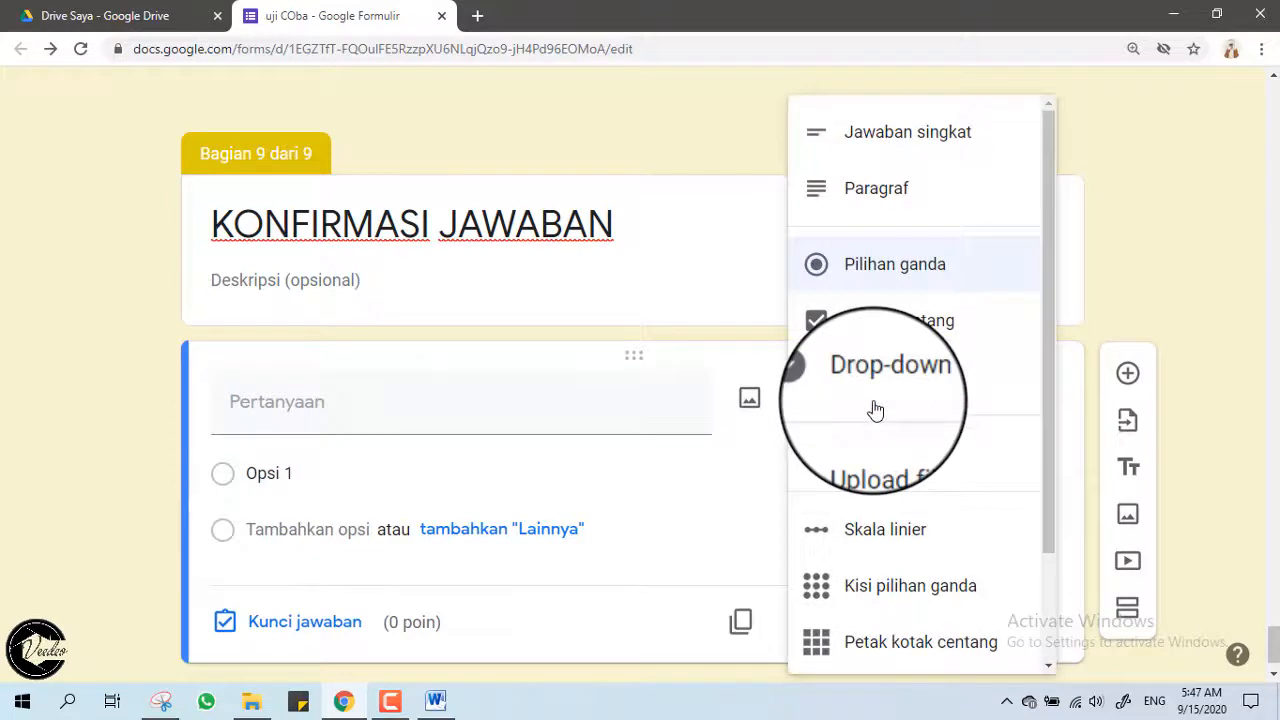
{"action": "left_click", "coordinate": [866, 321]}
{"action": "left_click", "coordinate": [542, 415]}
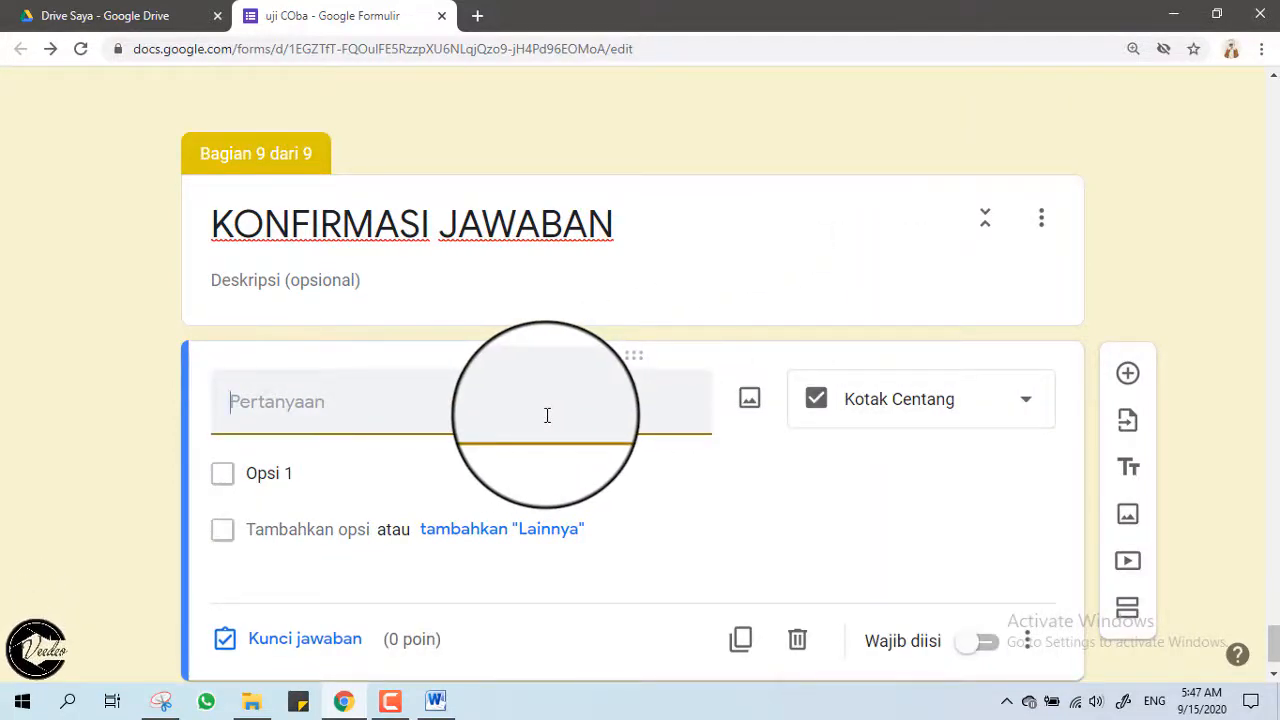
{"action": "type", "text": "APAKAH A"}
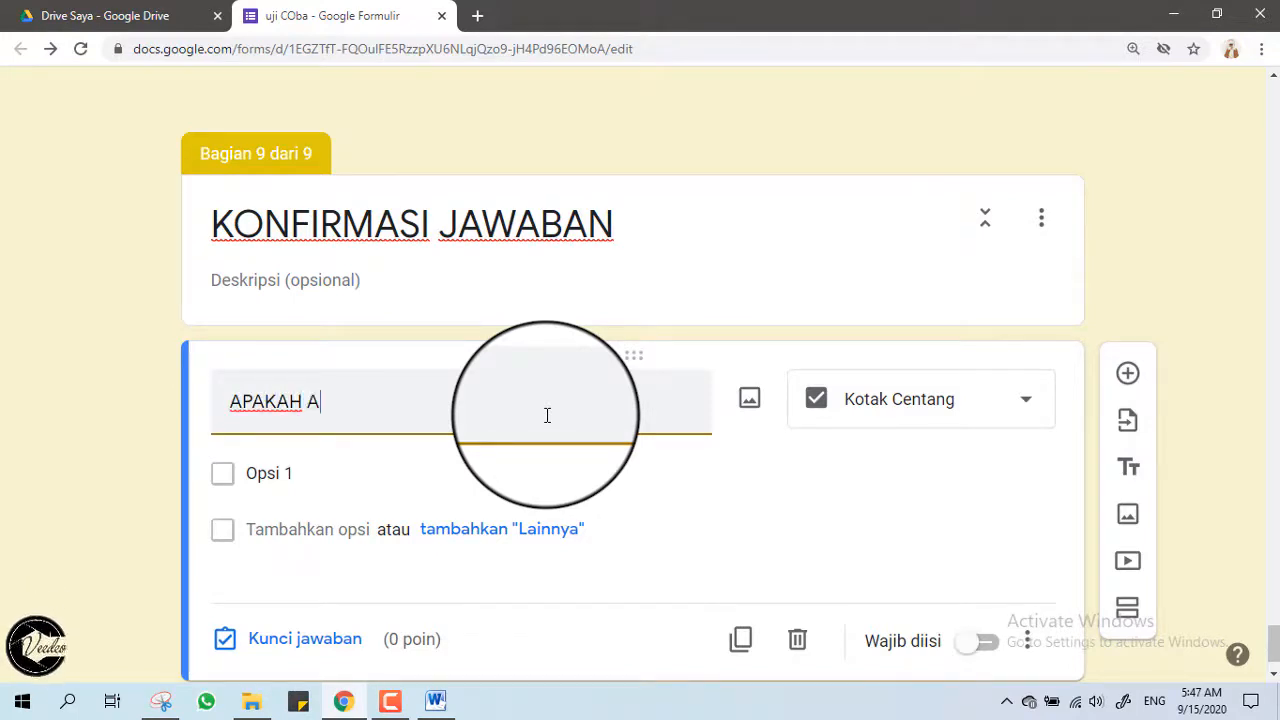
{"action": "type", "text": "NDA YAKI"}
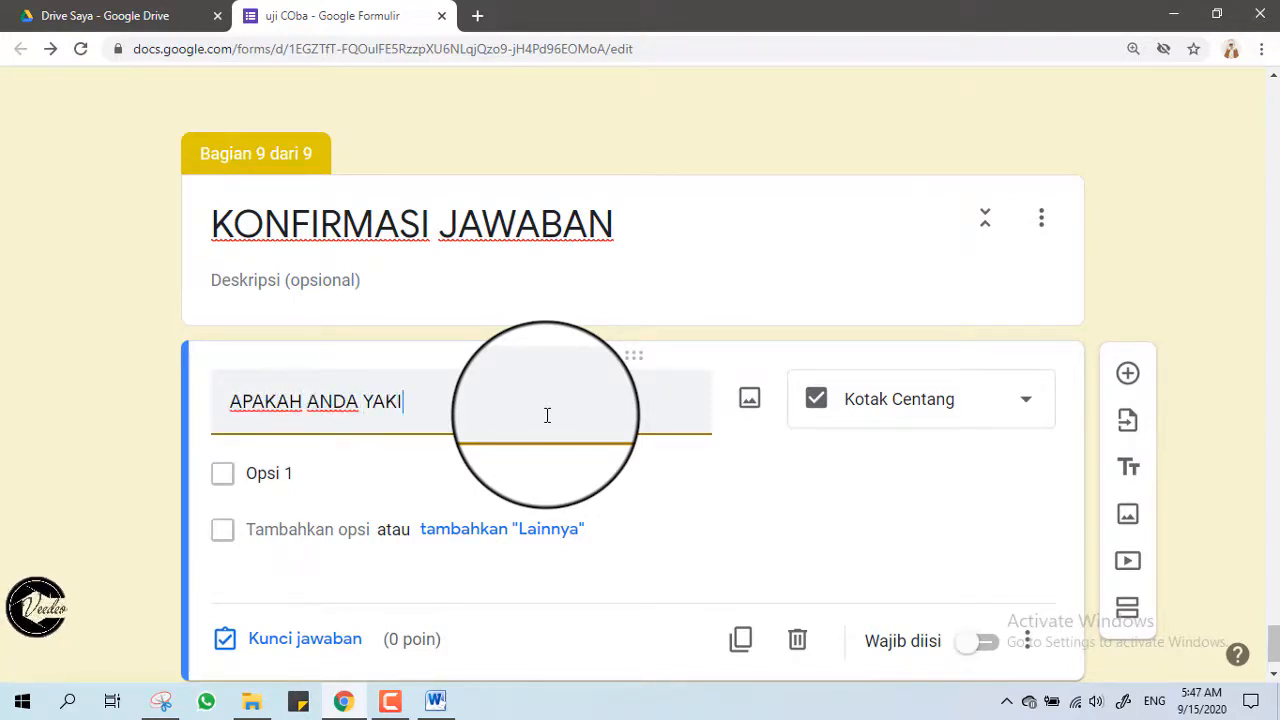
{"action": "key", "text": "BackSpace"}
{"action": "key", "text": "BackSpace"}
{"action": "key", "text": "BackSpace"}
{"action": "key", "text": "BackSpace"}
{"action": "key", "text": "BackSpace"}
{"action": "key", "text": "BackSpace"}
{"action": "key", "text": "BackSpace"}
{"action": "key", "text": "BackSpace"}
{"action": "key", "text": "BackSpace"}
{"action": "key", "text": "BackSpace"}
{"action": "key", "text": "BackSpace"}
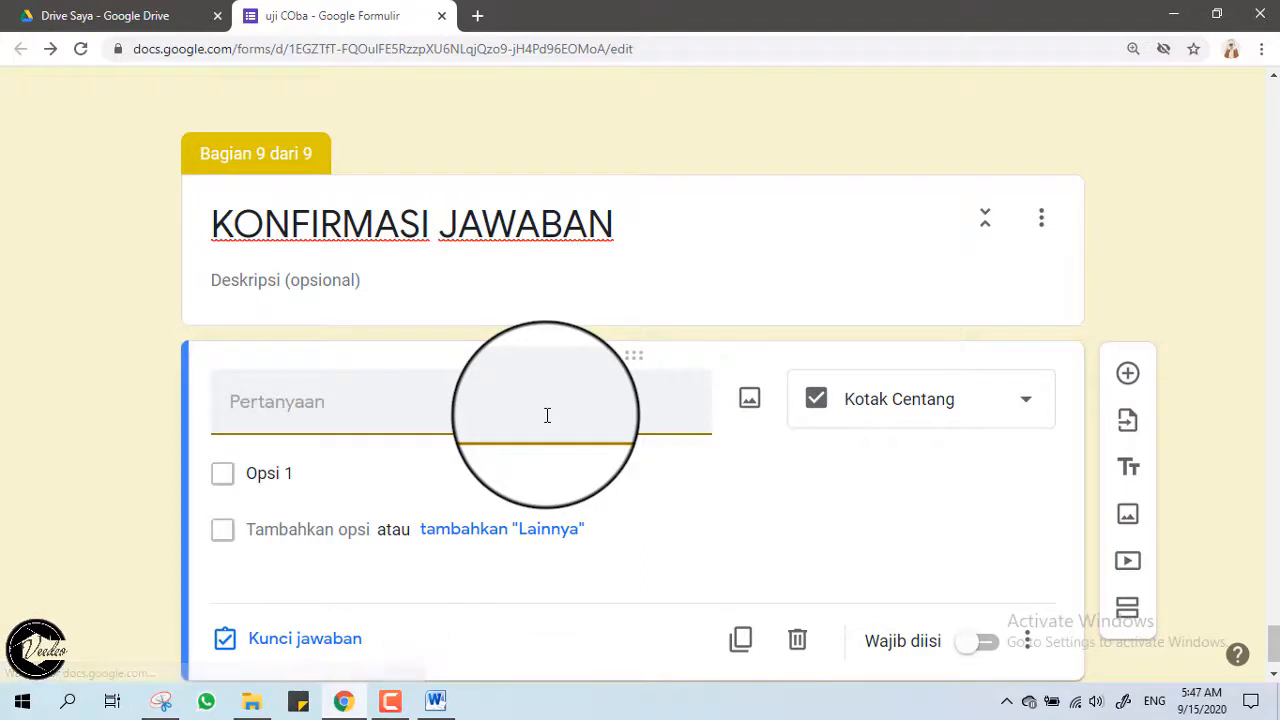
{"action": "type", "text": "Apakah"}
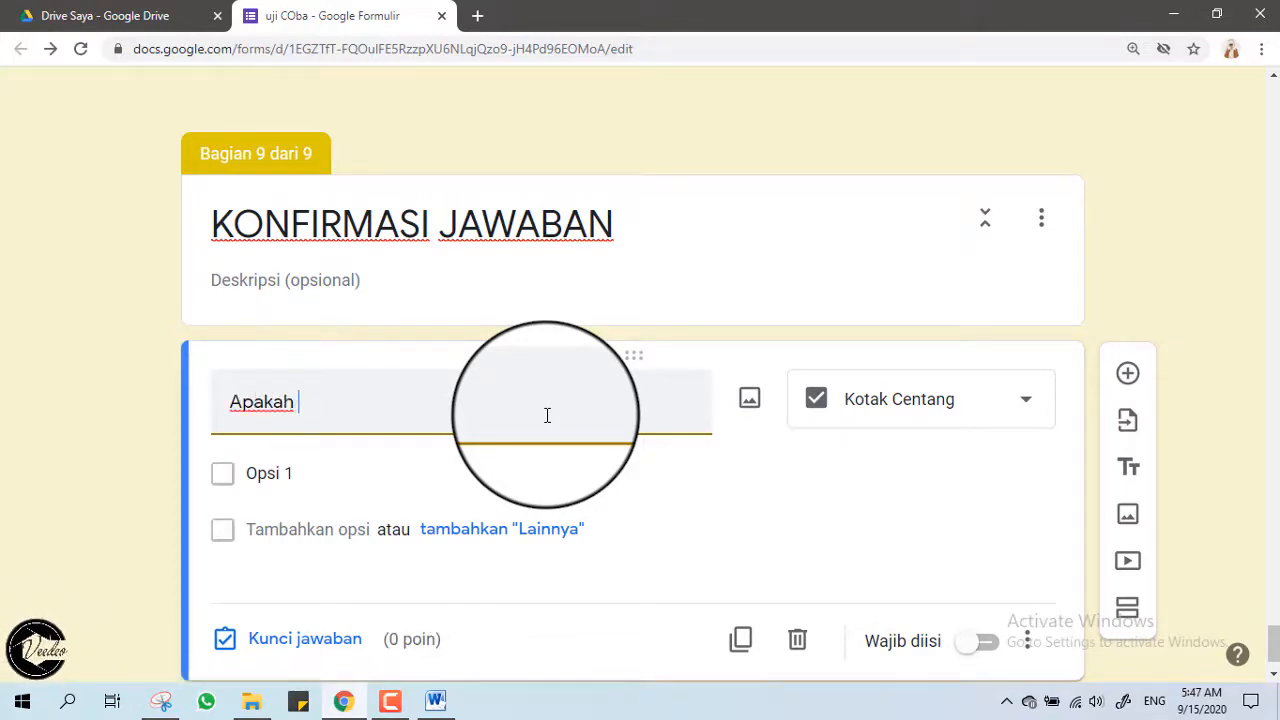
{"action": "type", "text": " anda sudah y"}
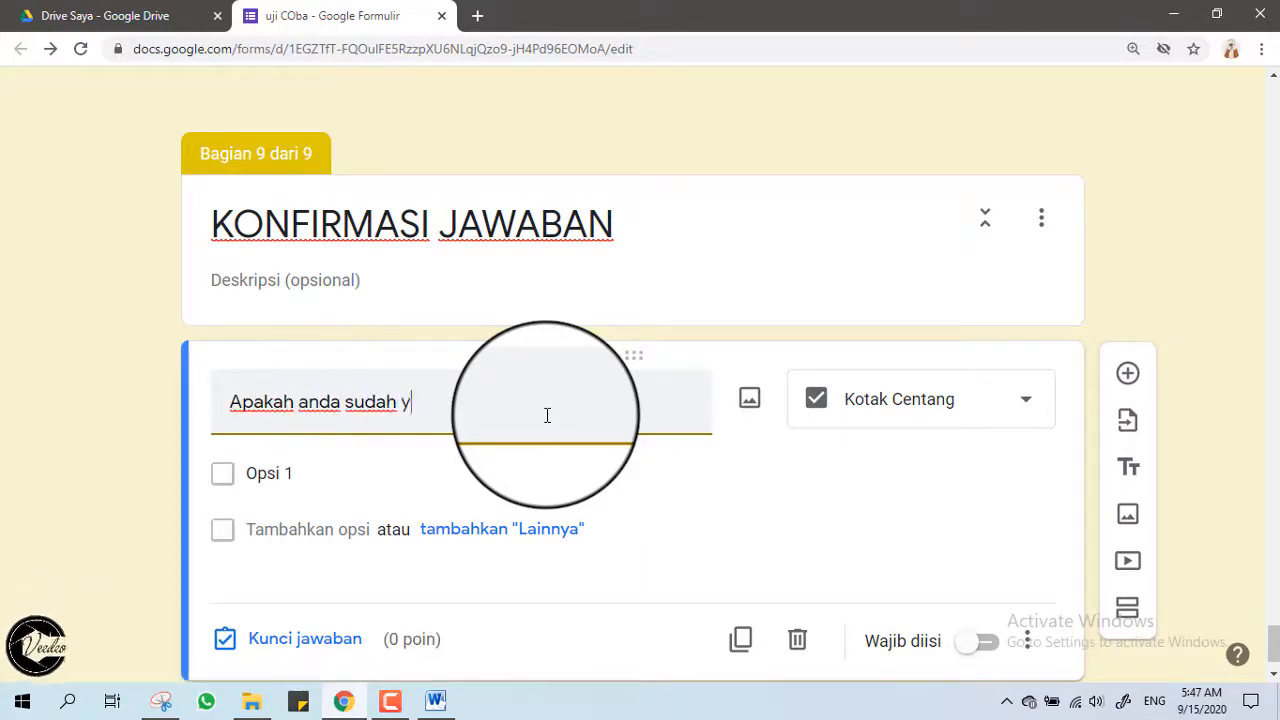
{"action": "type", "text": "akin dengan se"}
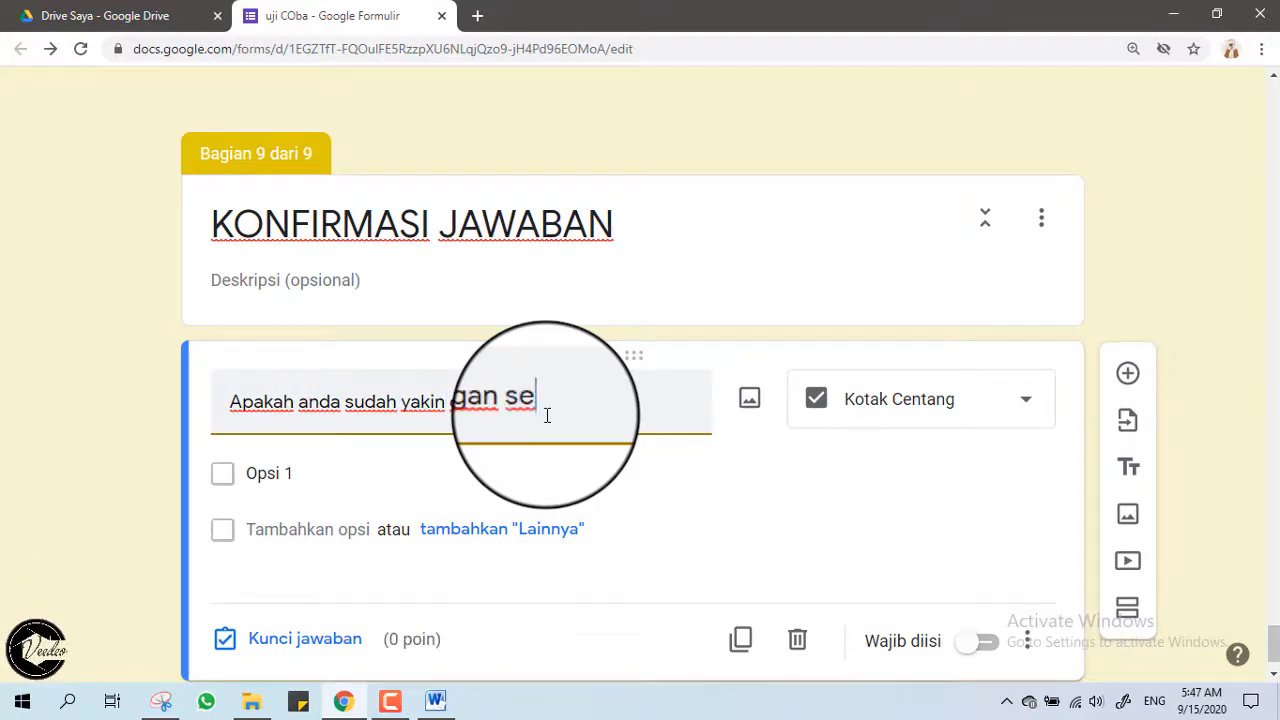
{"action": "type", "text": "luruh jawaban"}
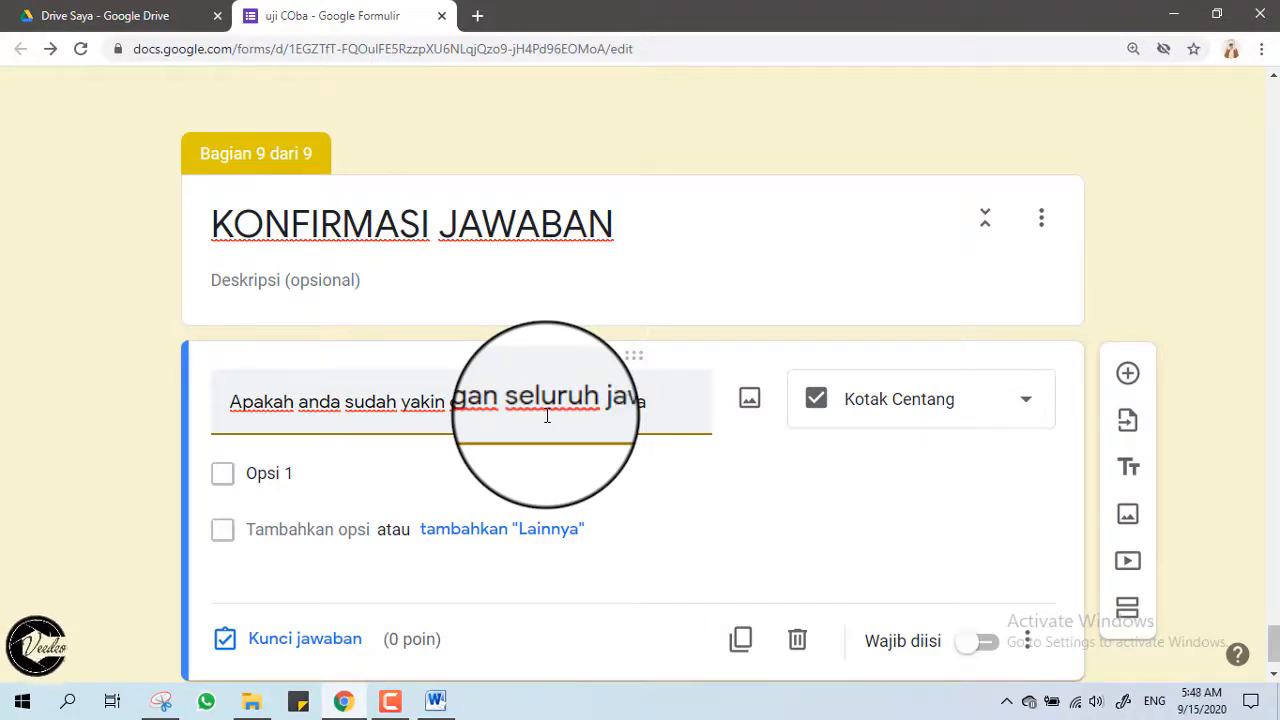
{"action": "type", "text": "nya ?"}
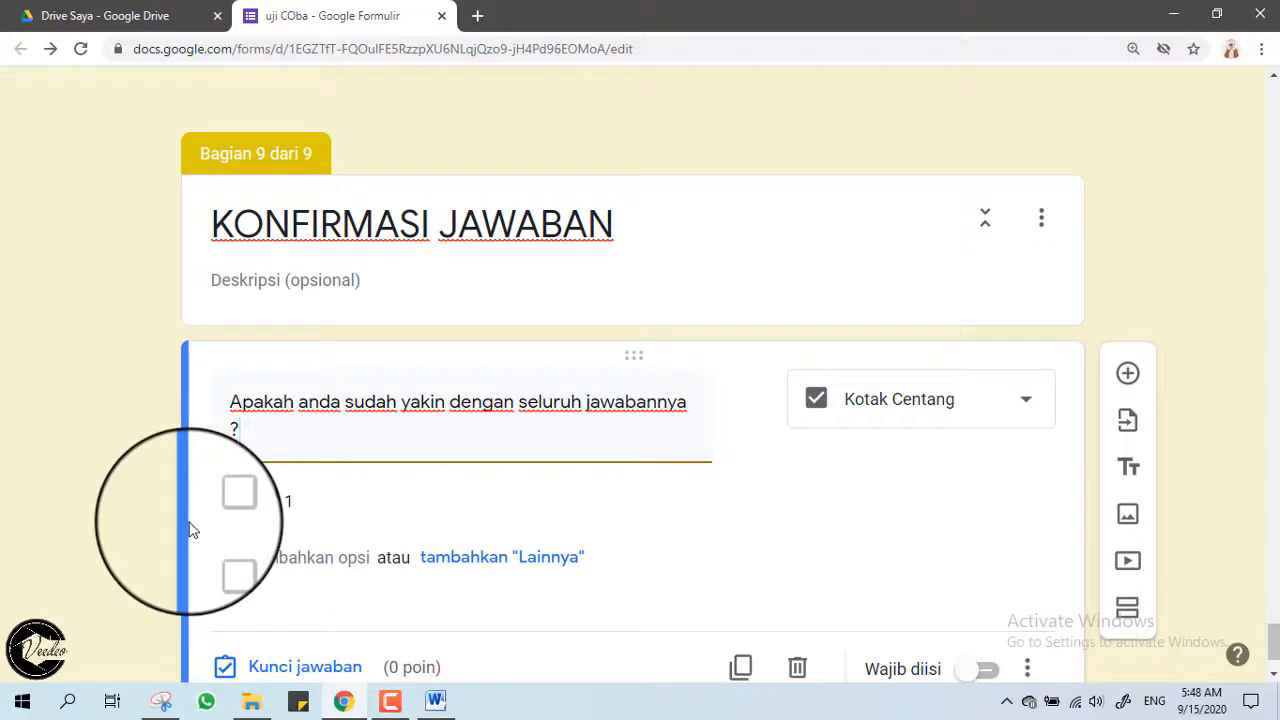
Replace the first option's placeholder with 'Ya, Sudah'.
{"action": "left_click", "coordinate": [314, 512]}
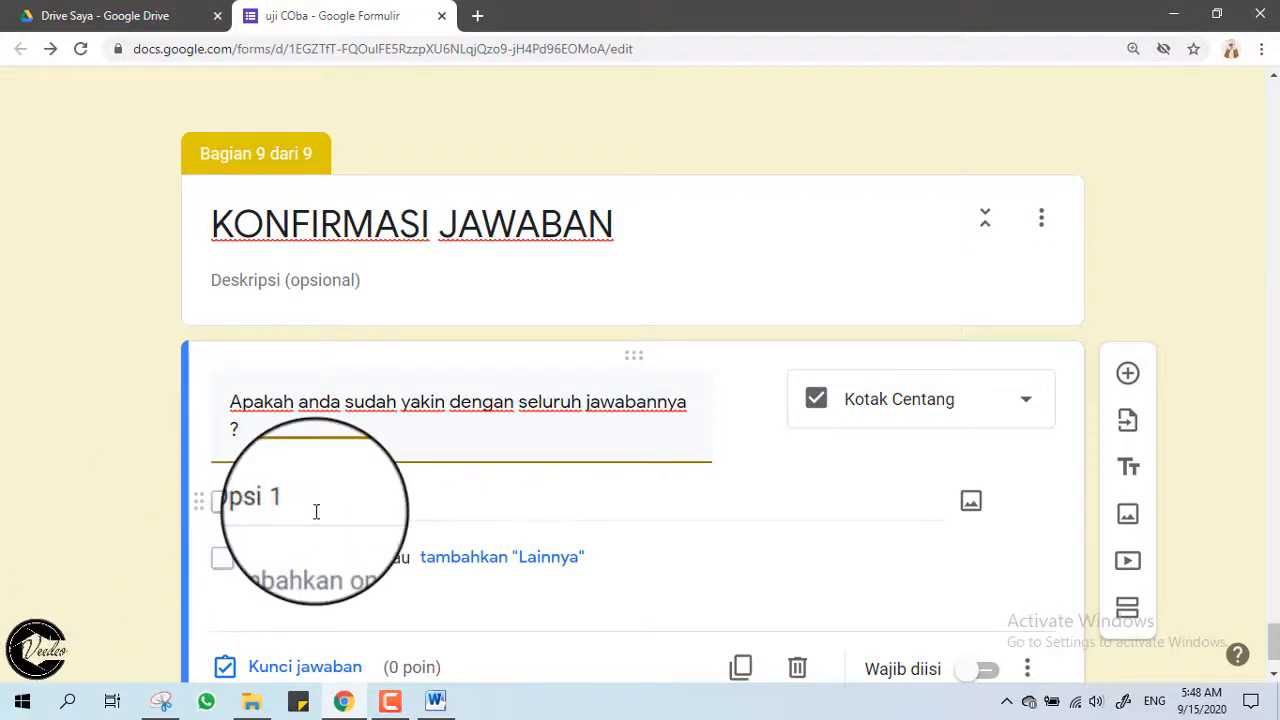
{"action": "key", "text": "BackSpace"}
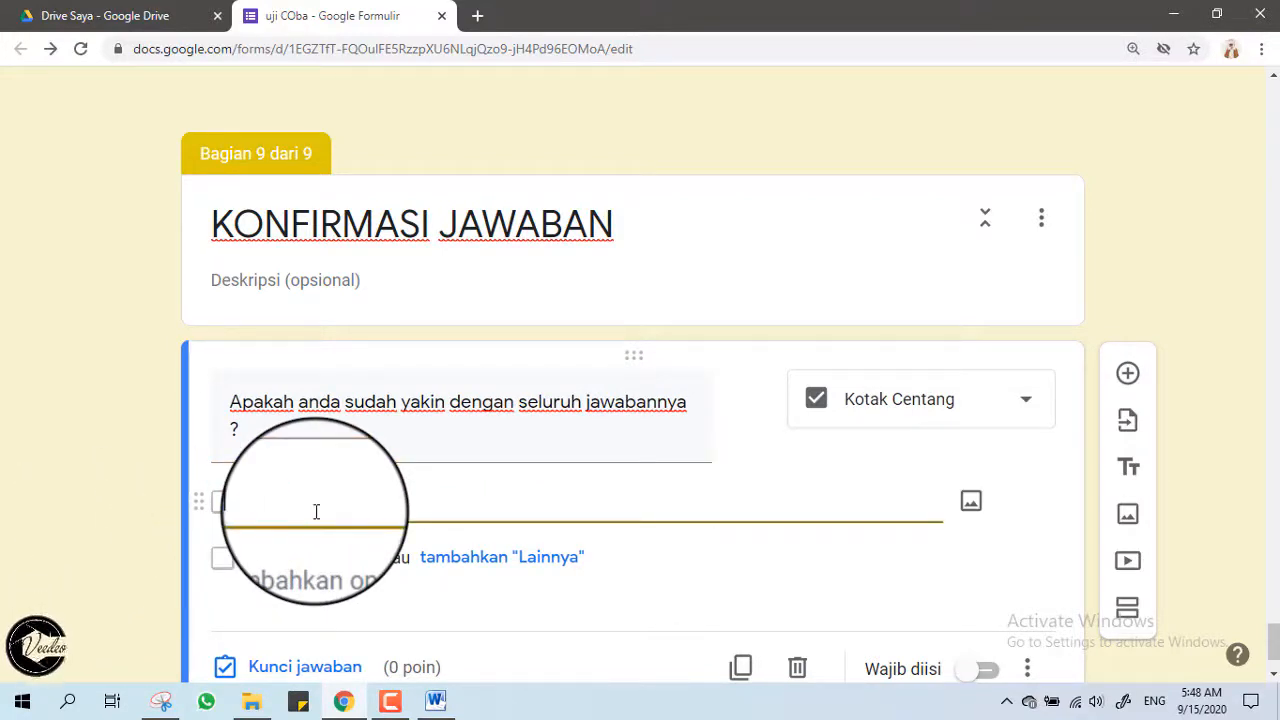
{"action": "type", "text": "a, "}
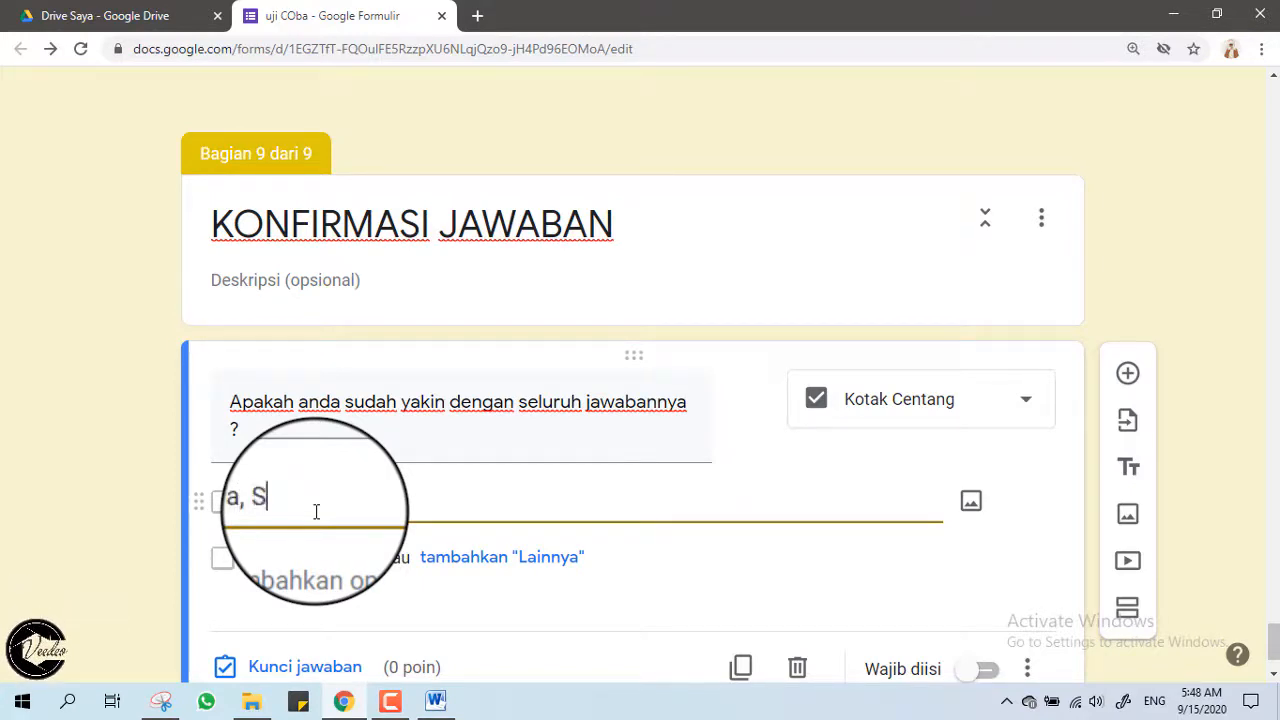
{"action": "type", "text": "Sudah"}
{"action": "scroll", "coordinate": [316, 512], "scroll_direction": "down", "scroll_amount": 1}
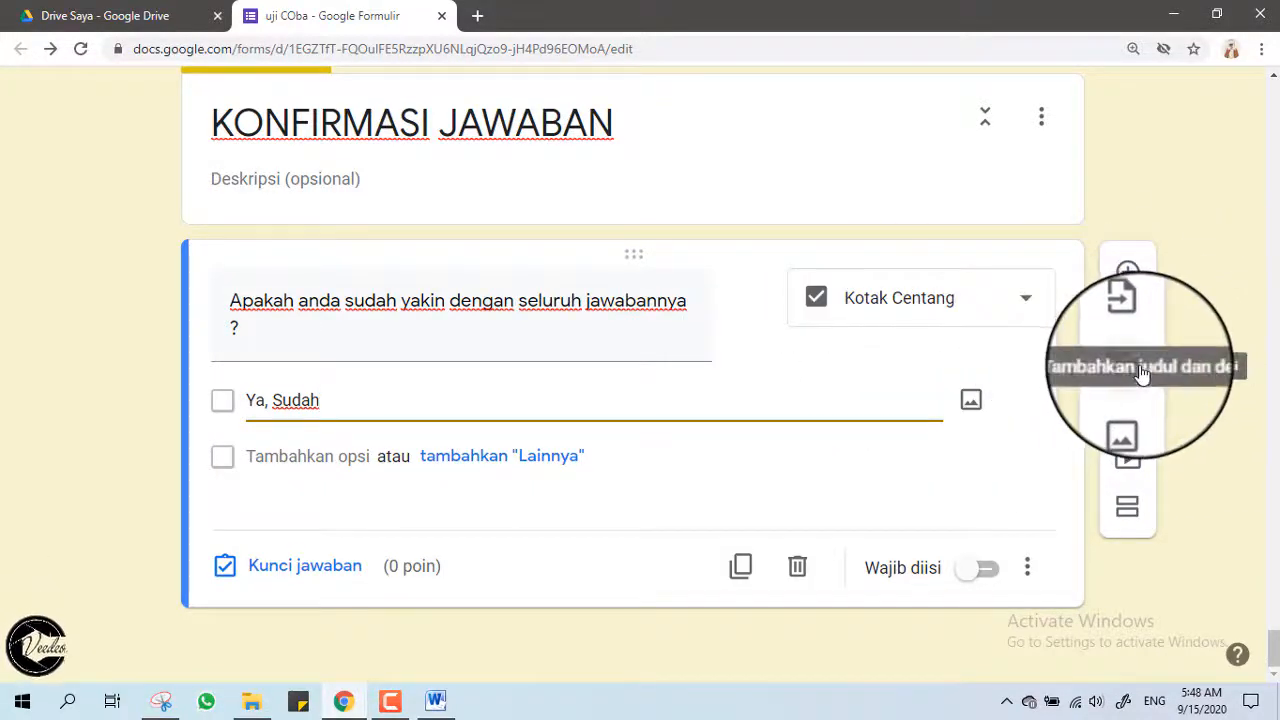
Add a title block: click SUBMIT if SUDAH yakin, else 'BELUM yakin, silahkan klik tombol BACK atau KEMBALI!'.
{"action": "left_click", "coordinate": [1140, 371]}
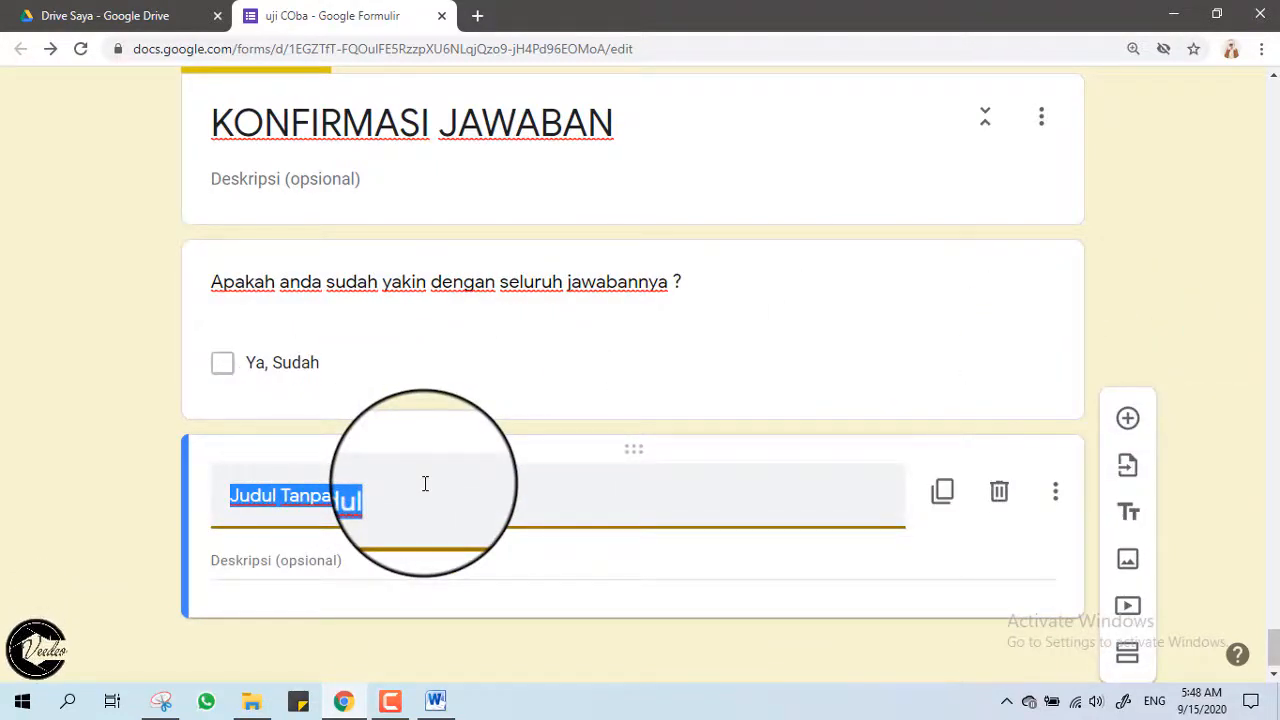
{"action": "type", "text": "A"}
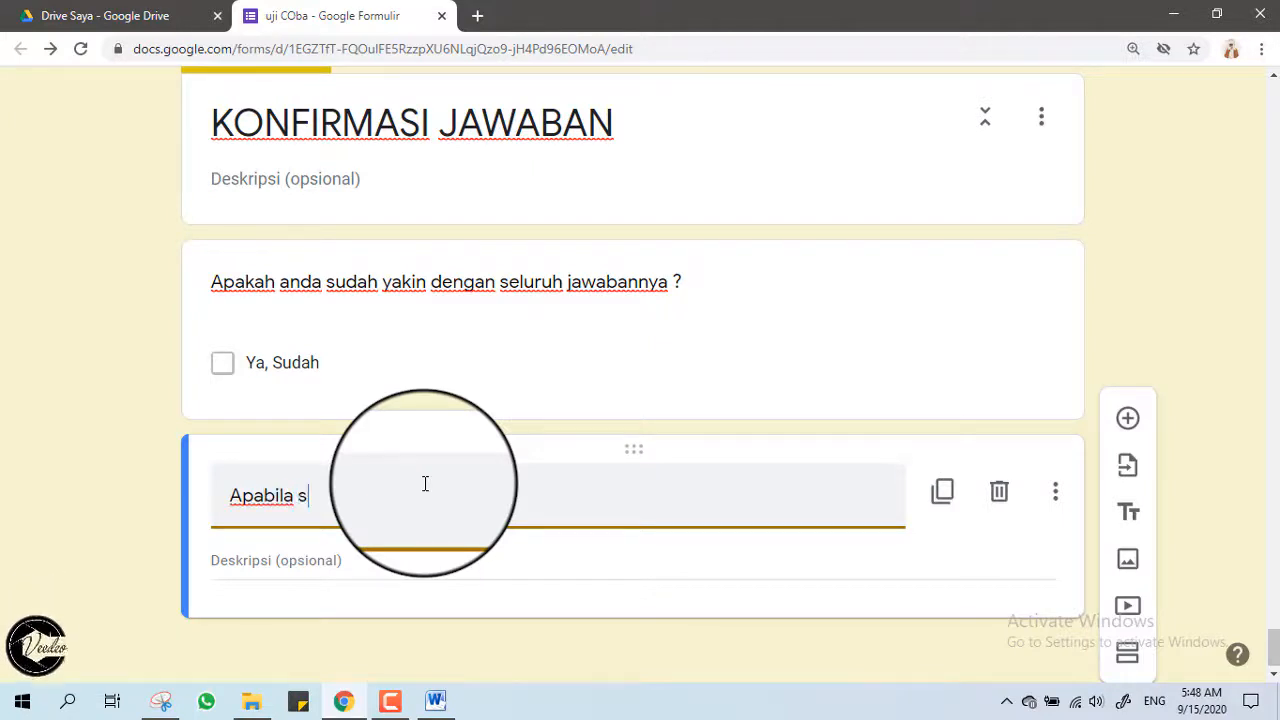
{"action": "type", "text": "pabila SUDAH yakin silahkan tombol BACK atai"}
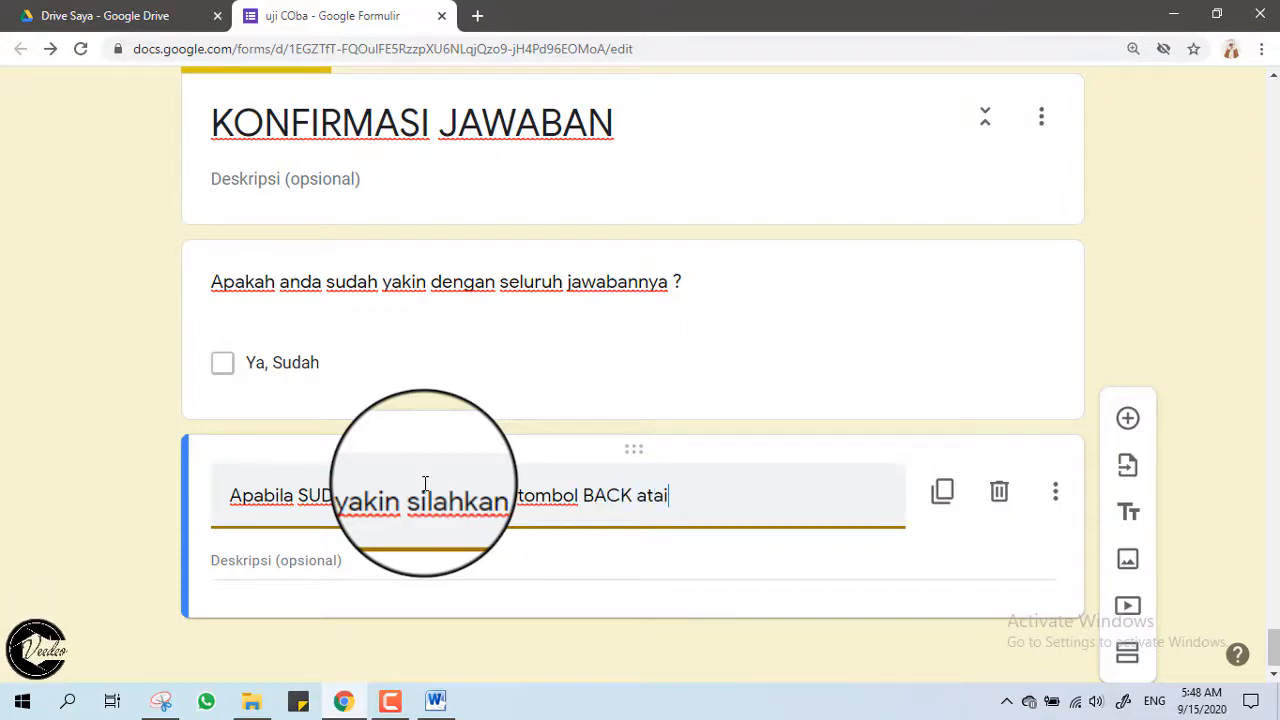
{"action": "key", "text": "BackSpace"}
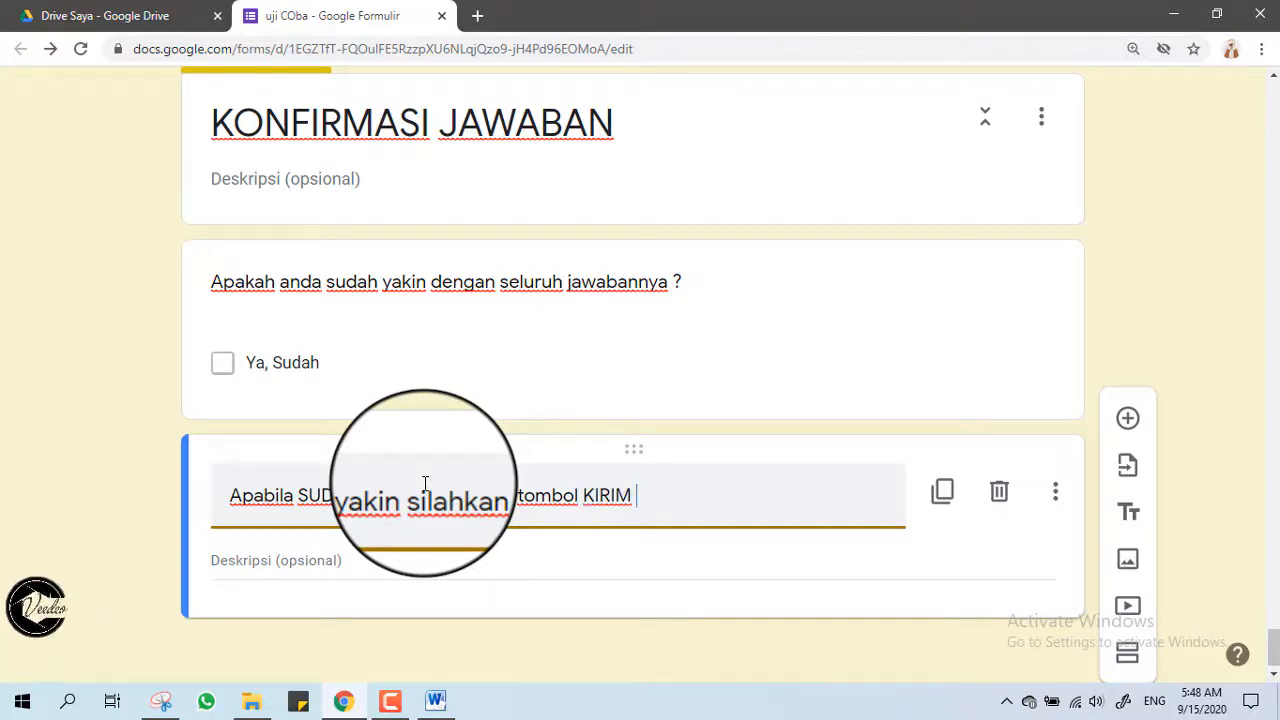
{"action": "type", "text": "atau S"}
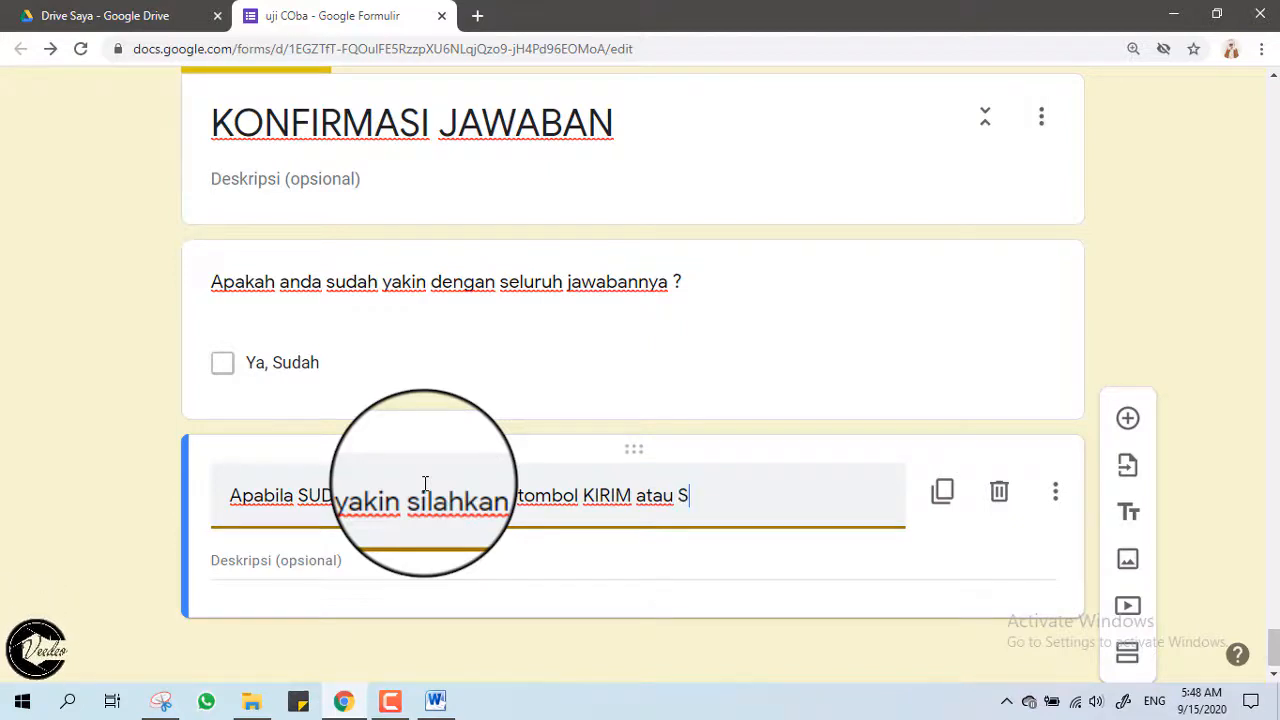
{"action": "type", "text": "BMI"}
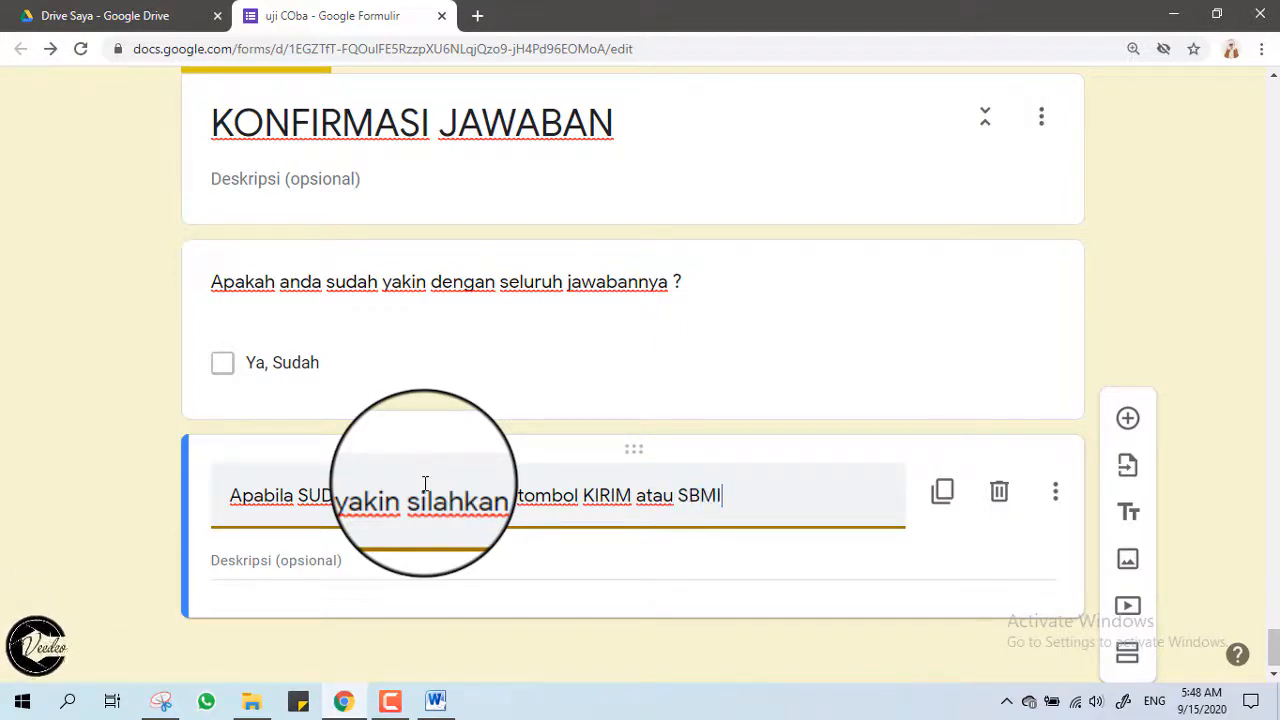
{"action": "type", "text": "MIT"}
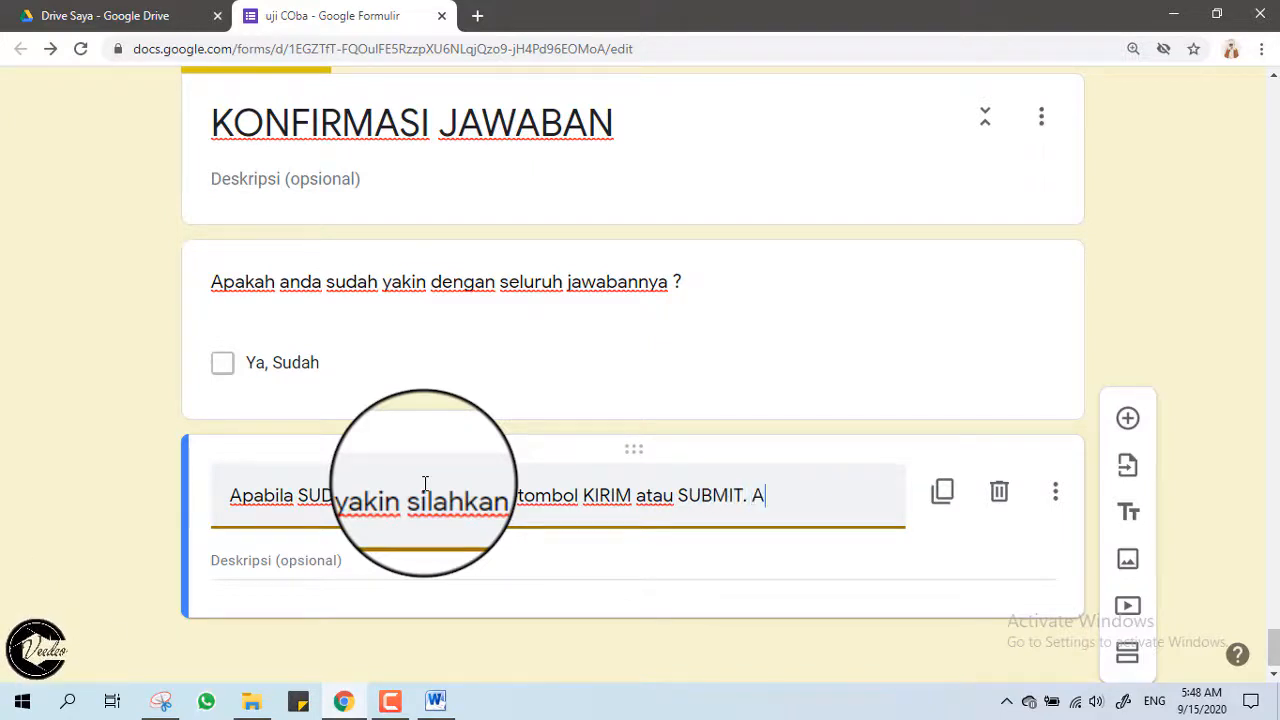
{"action": "type", "text": ". Namun apabila b"}
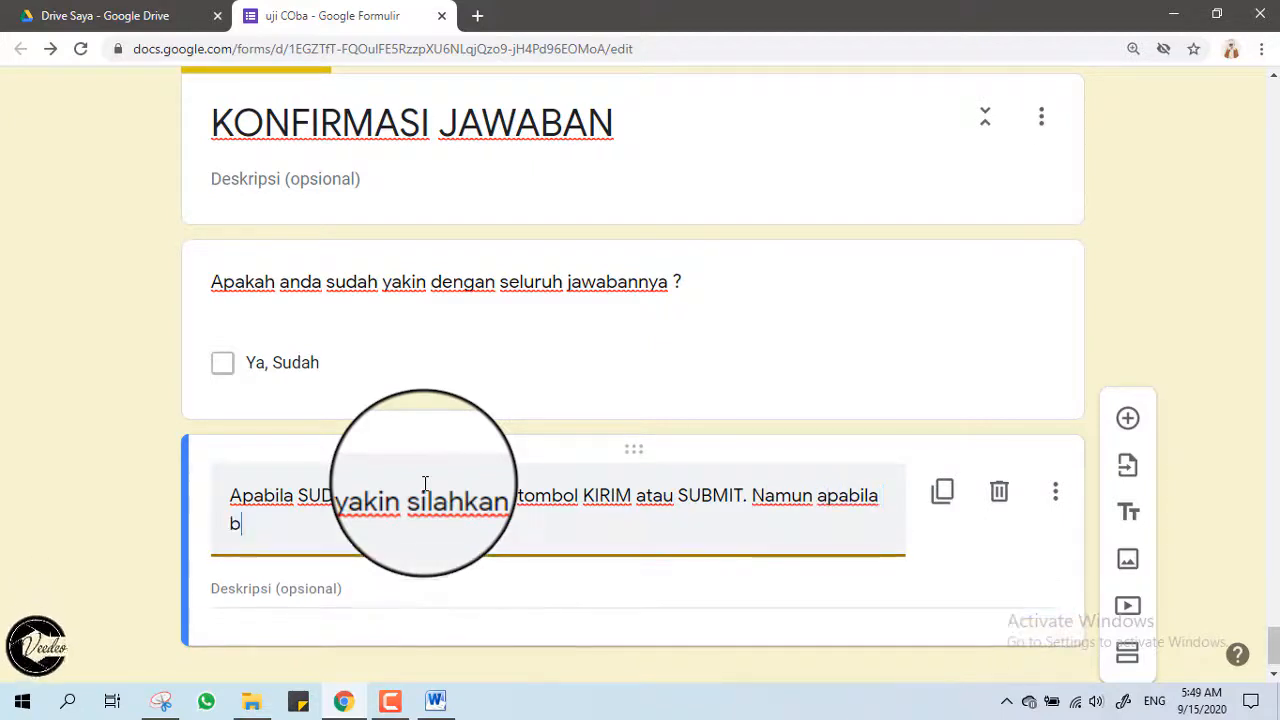
{"action": "key", "text": "BackSpace"}
{"action": "type", "text": "BELUM yakin"}
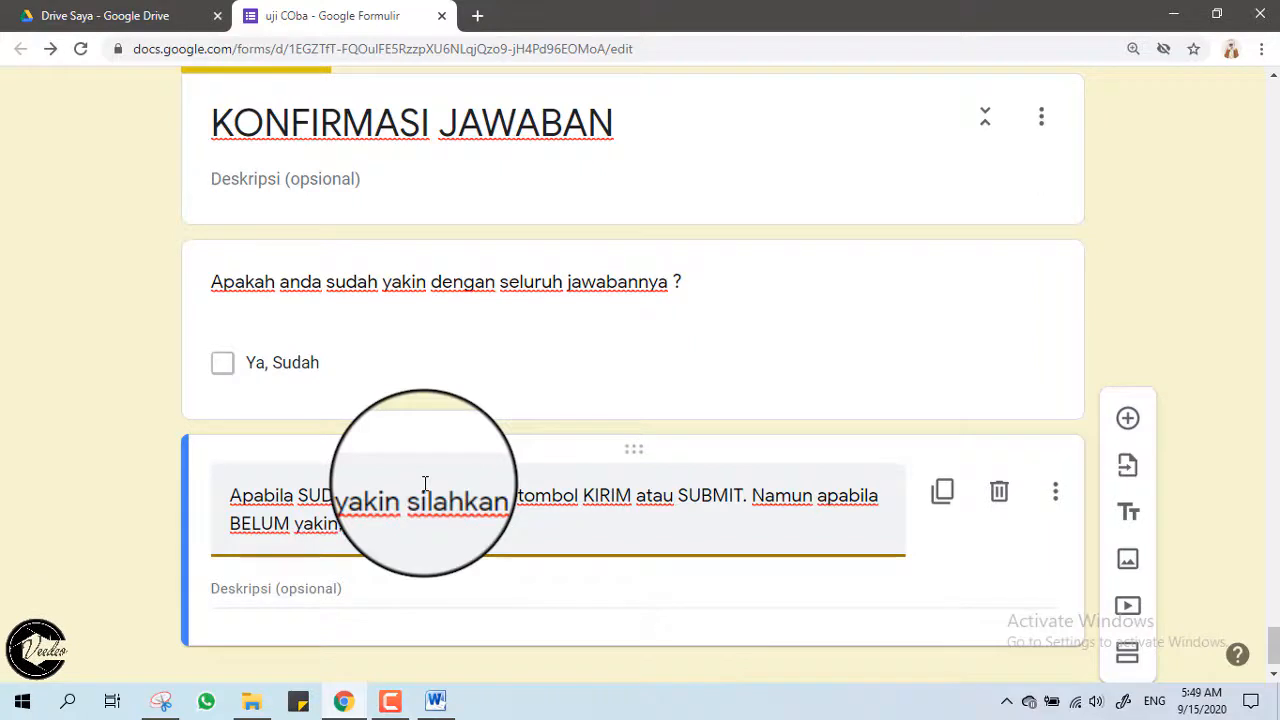
{"action": "type", "text": ", silahkan kl"}
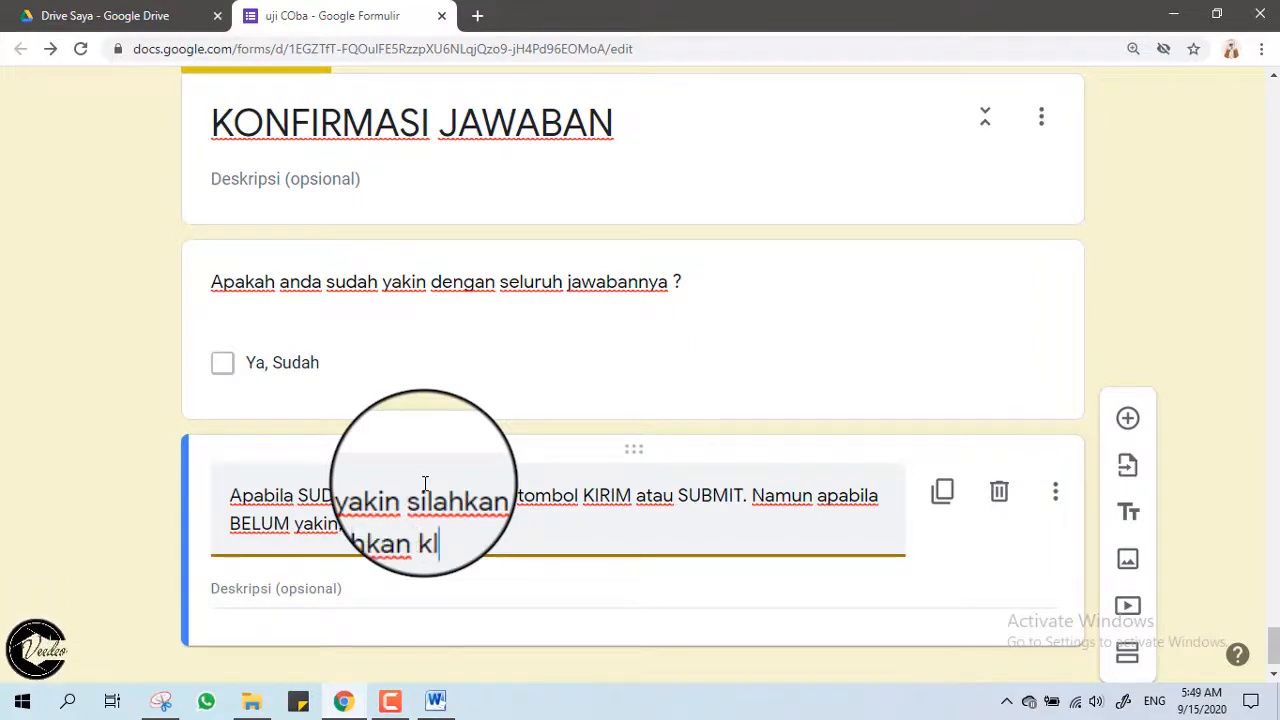
{"action": "type", "text": "ik to"}
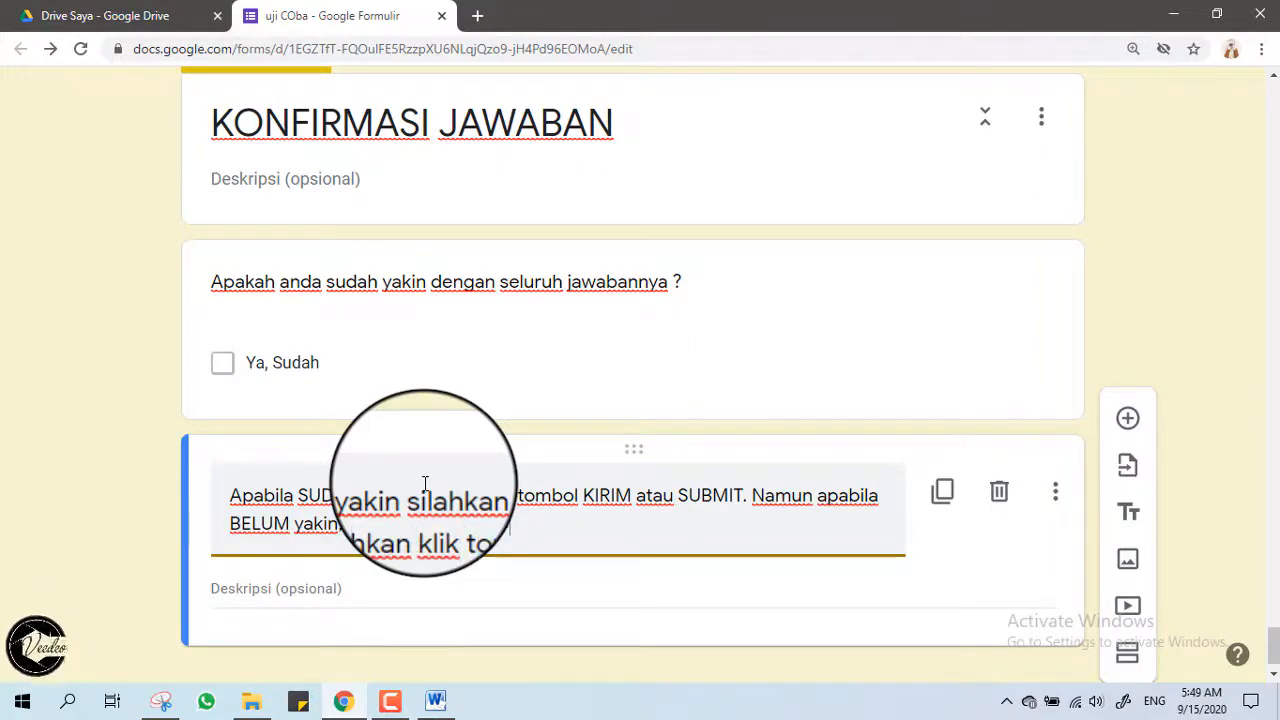
{"action": "type", "text": "mbol BACK a"}
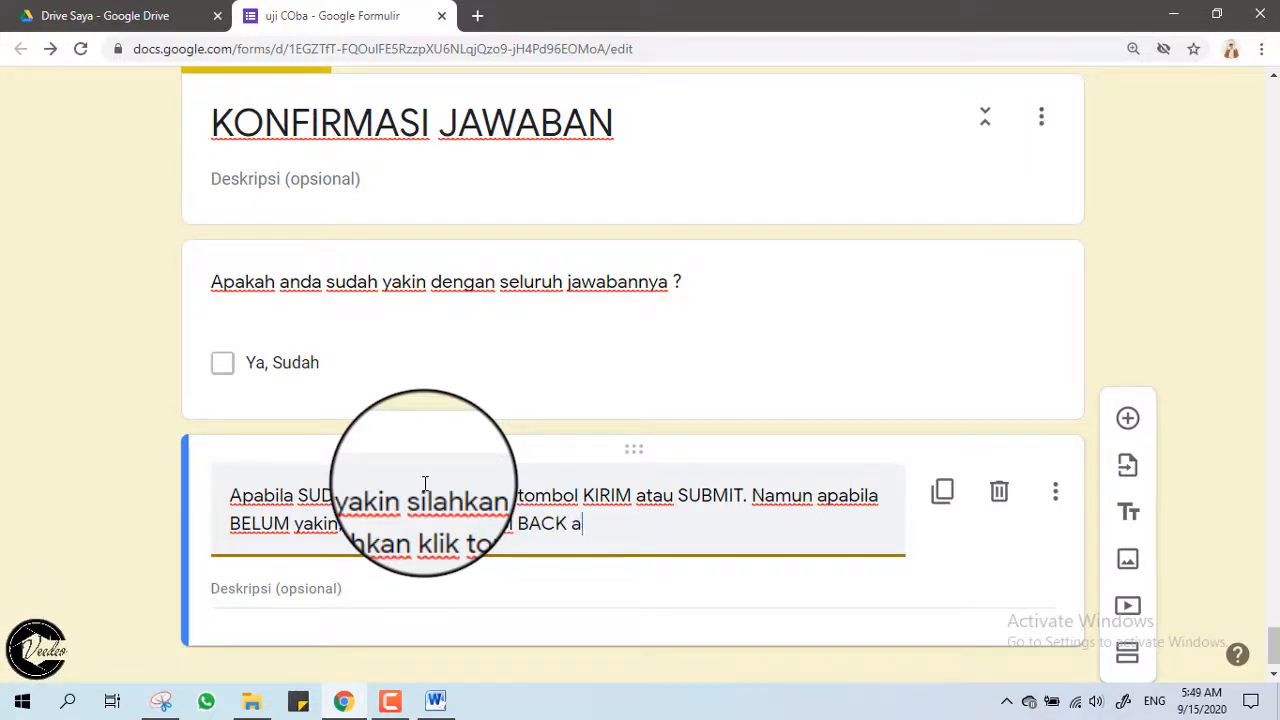
{"action": "type", "text": "tau "}
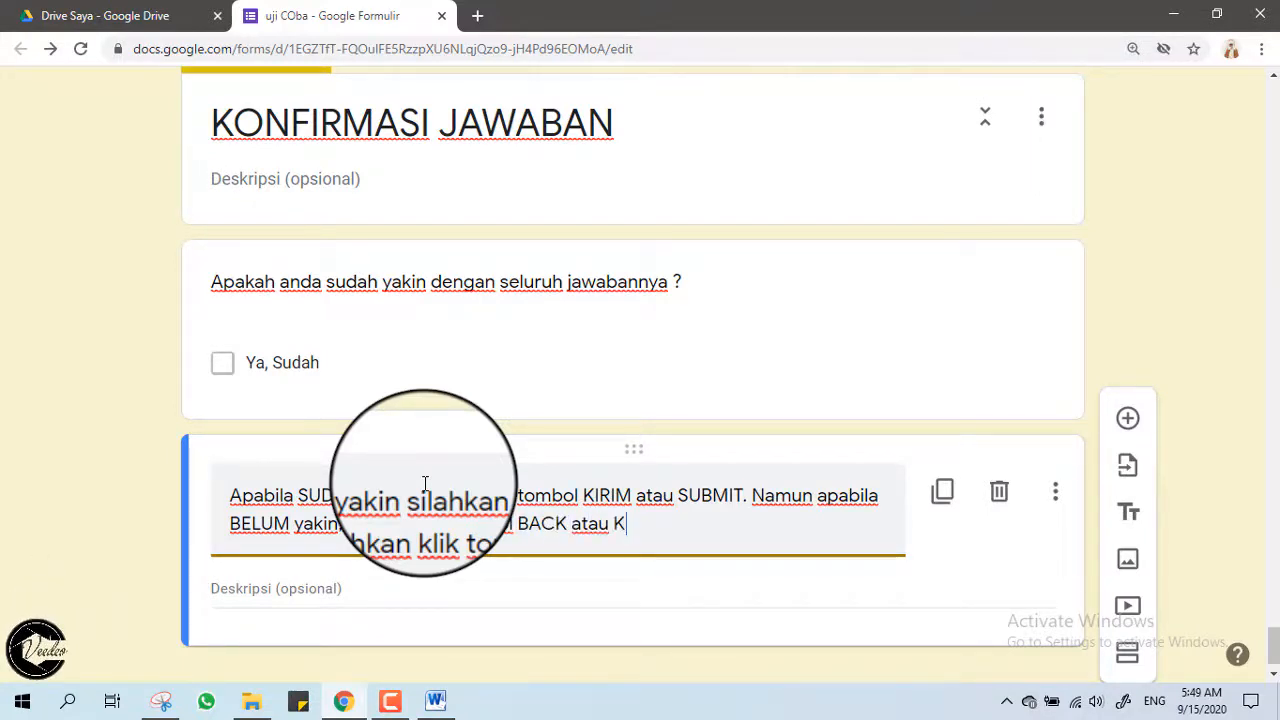
{"action": "type", "text": "KEMBALI!"}
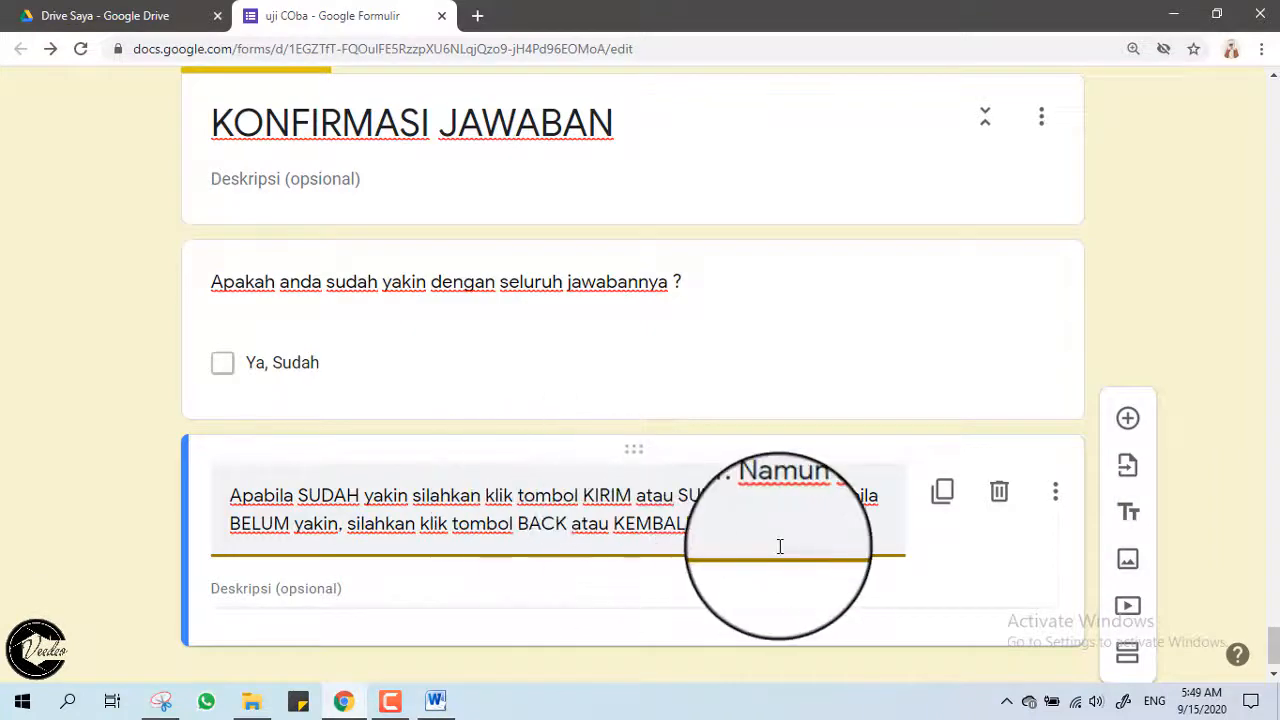
{"action": "scroll", "coordinate": [733, 545], "scroll_direction": "down", "scroll_amount": 1}
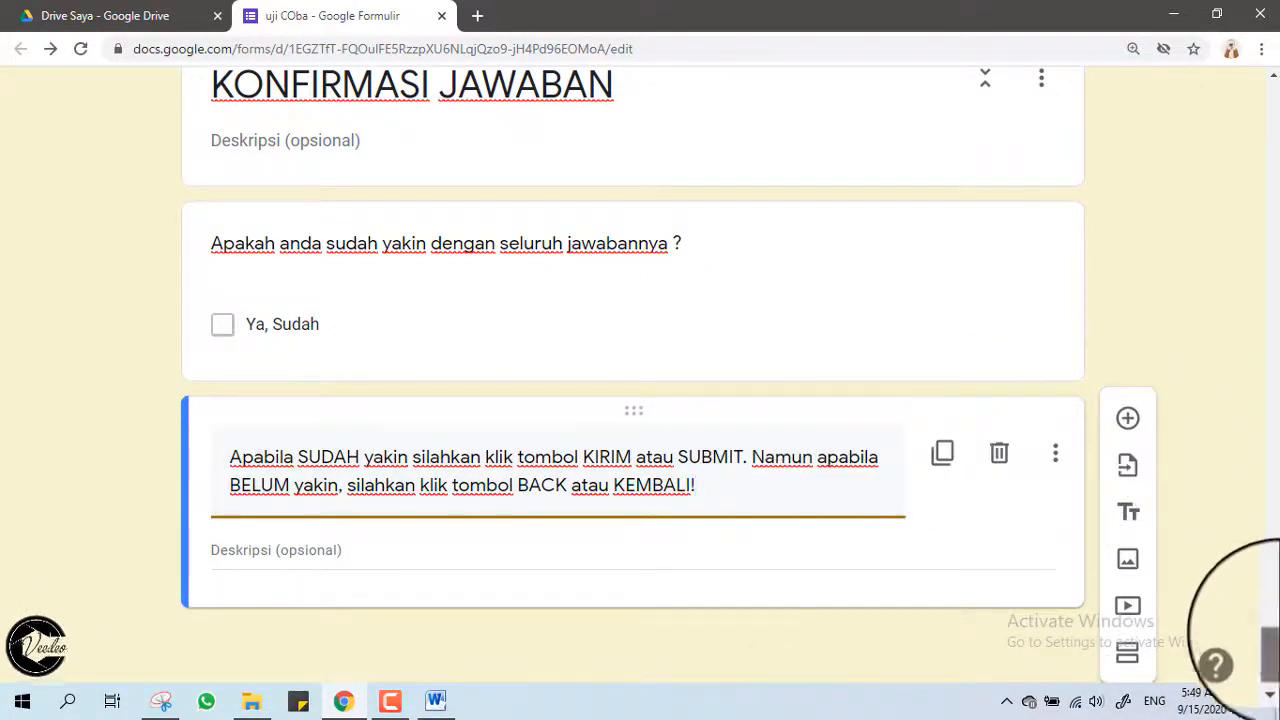
Open the quiz preview in a new tab and advance past the opening page.
{"action": "left_click_drag", "start_coordinate": [1273, 640], "coordinate": [1273, 90]}
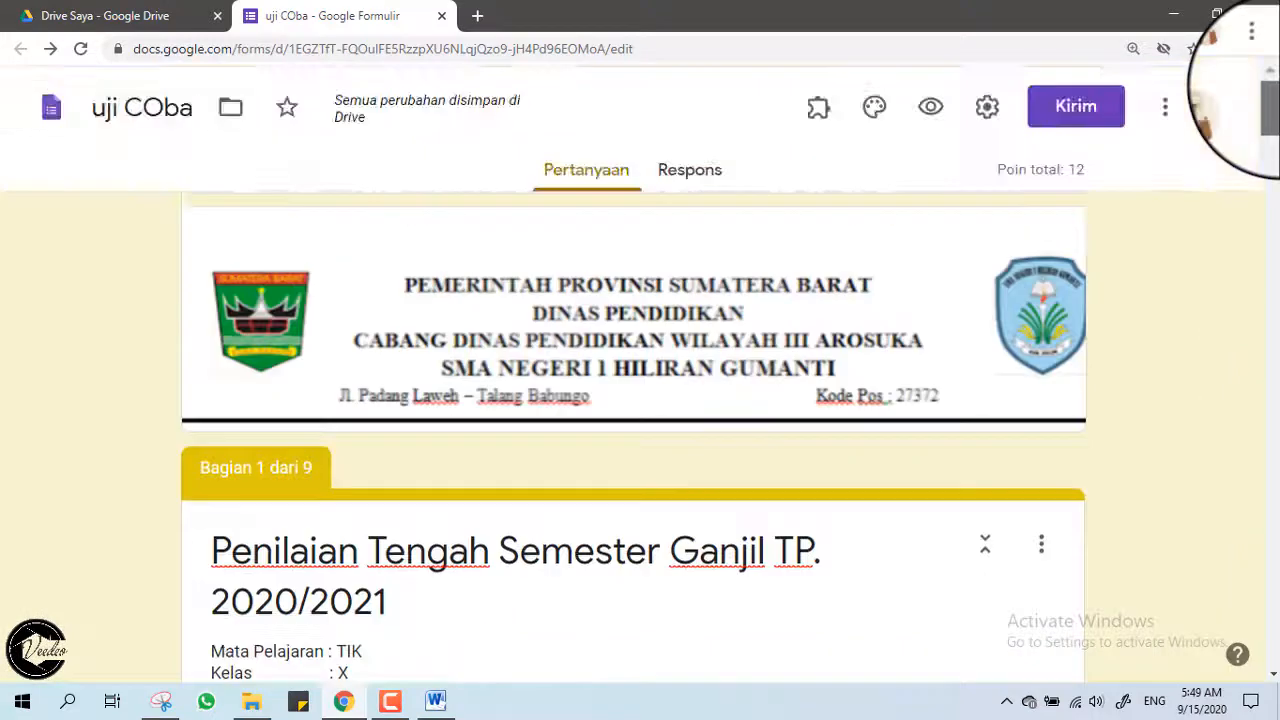
{"action": "left_click", "coordinate": [931, 110]}
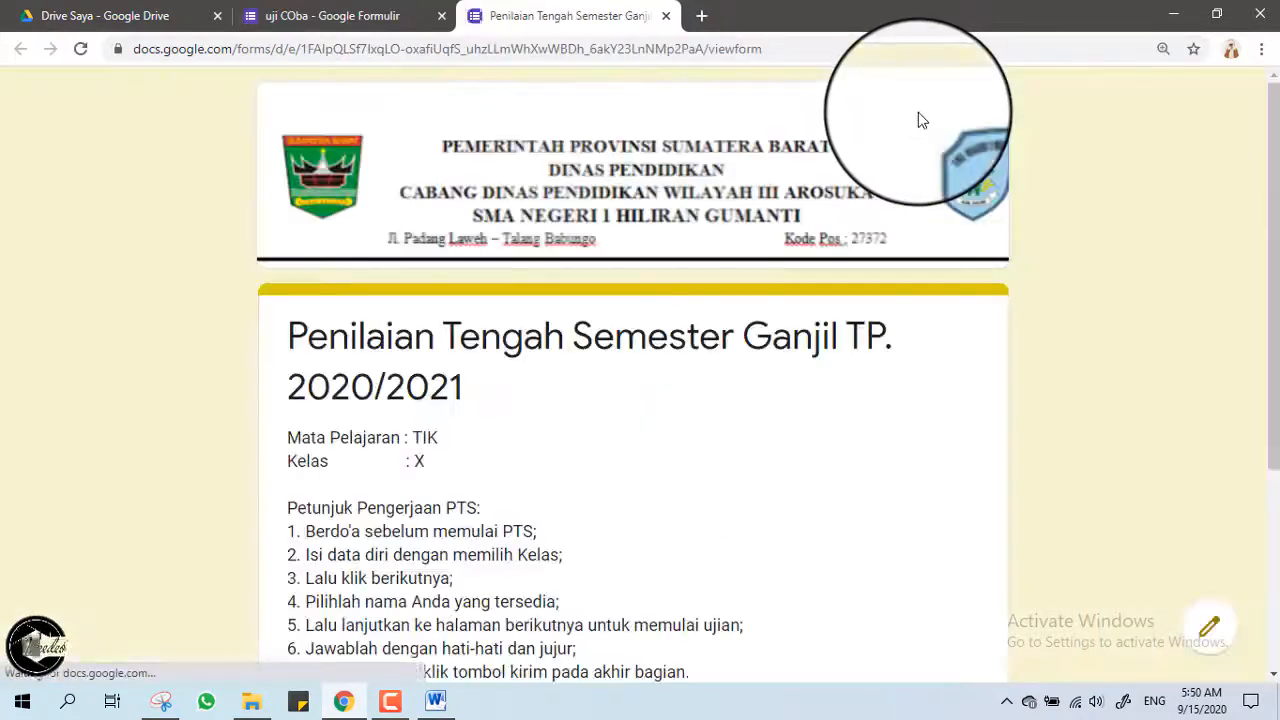
{"action": "scroll", "coordinate": [486, 250], "scroll_direction": "down", "scroll_amount": 2}
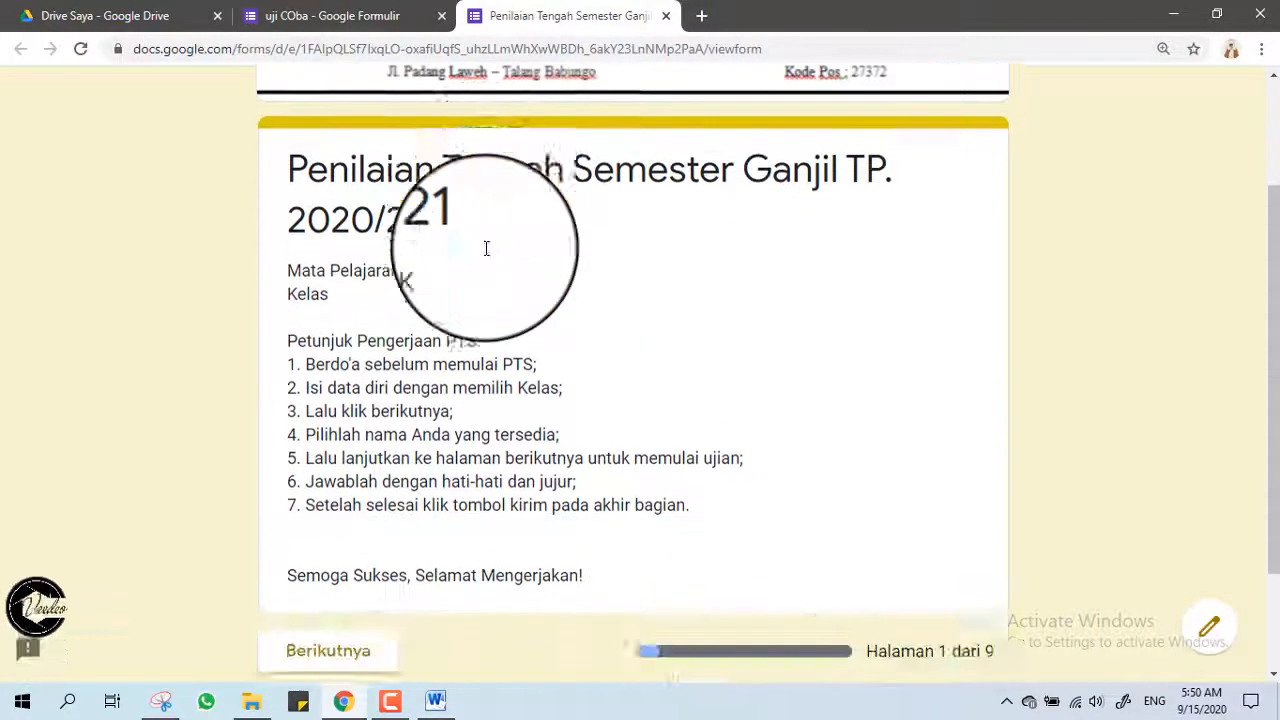
{"action": "scroll", "coordinate": [486, 248], "scroll_direction": "down", "scroll_amount": 2}
{"action": "left_click", "coordinate": [346, 512]}
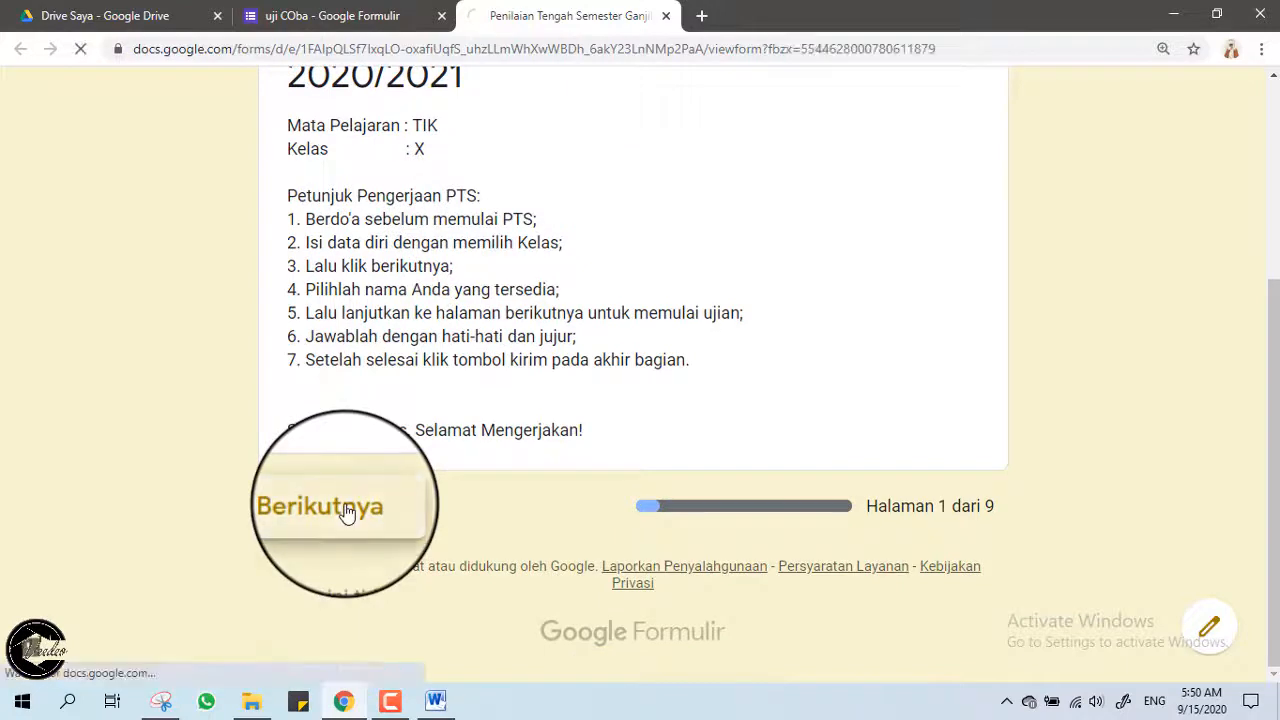
Choose class X MIPA, then a student name, advancing to the first question page.
{"action": "scroll", "coordinate": [346, 512], "scroll_direction": "down", "scroll_amount": 2}
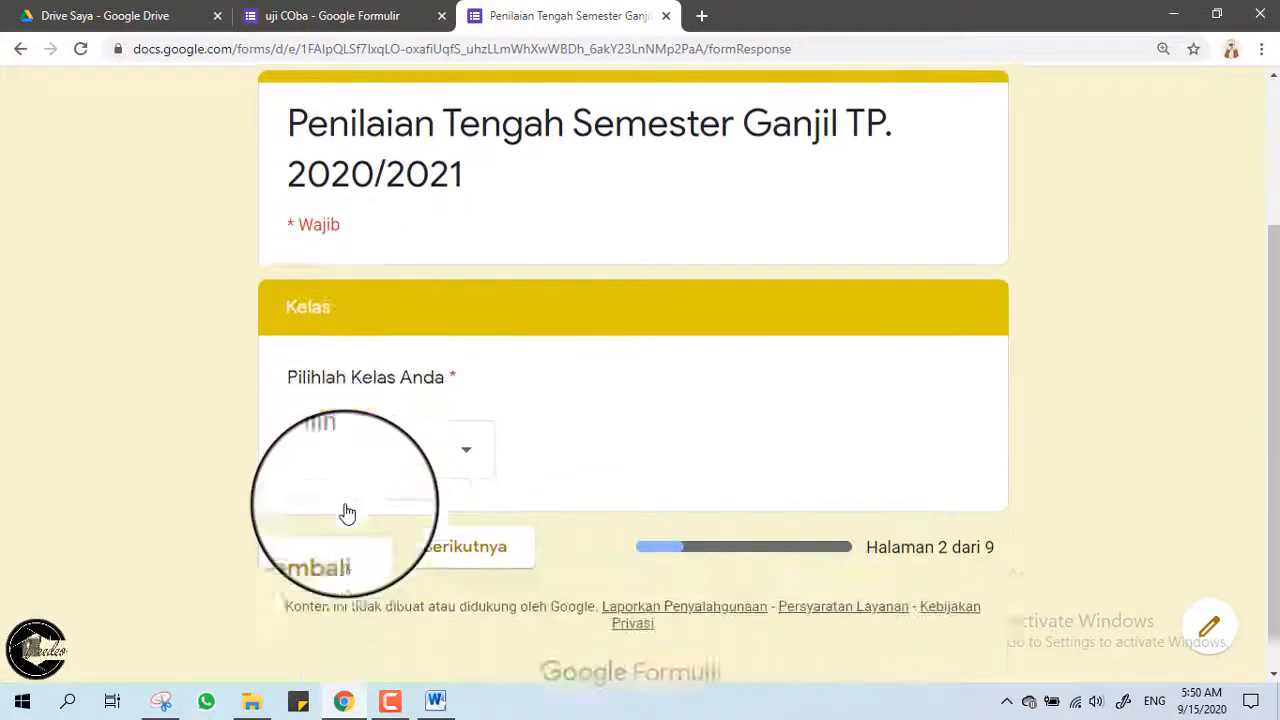
{"action": "left_click", "coordinate": [380, 408]}
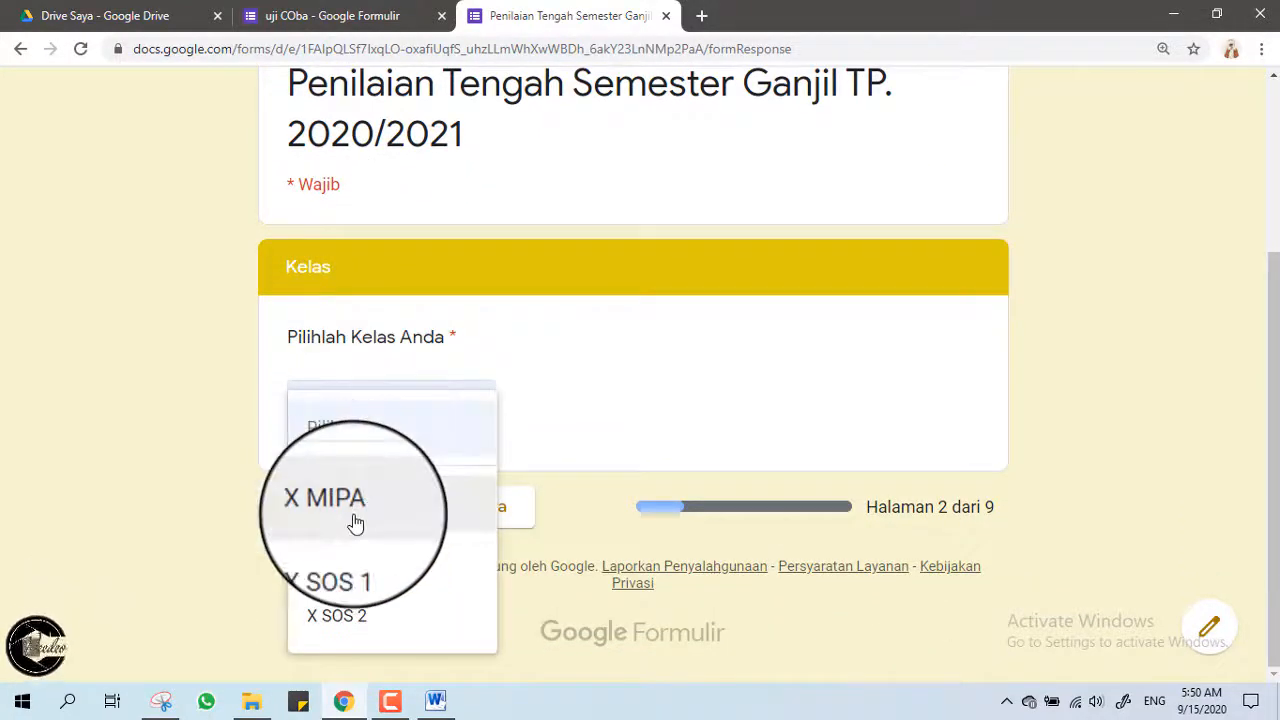
{"action": "left_click", "coordinate": [353, 518]}
{"action": "left_click", "coordinate": [468, 530]}
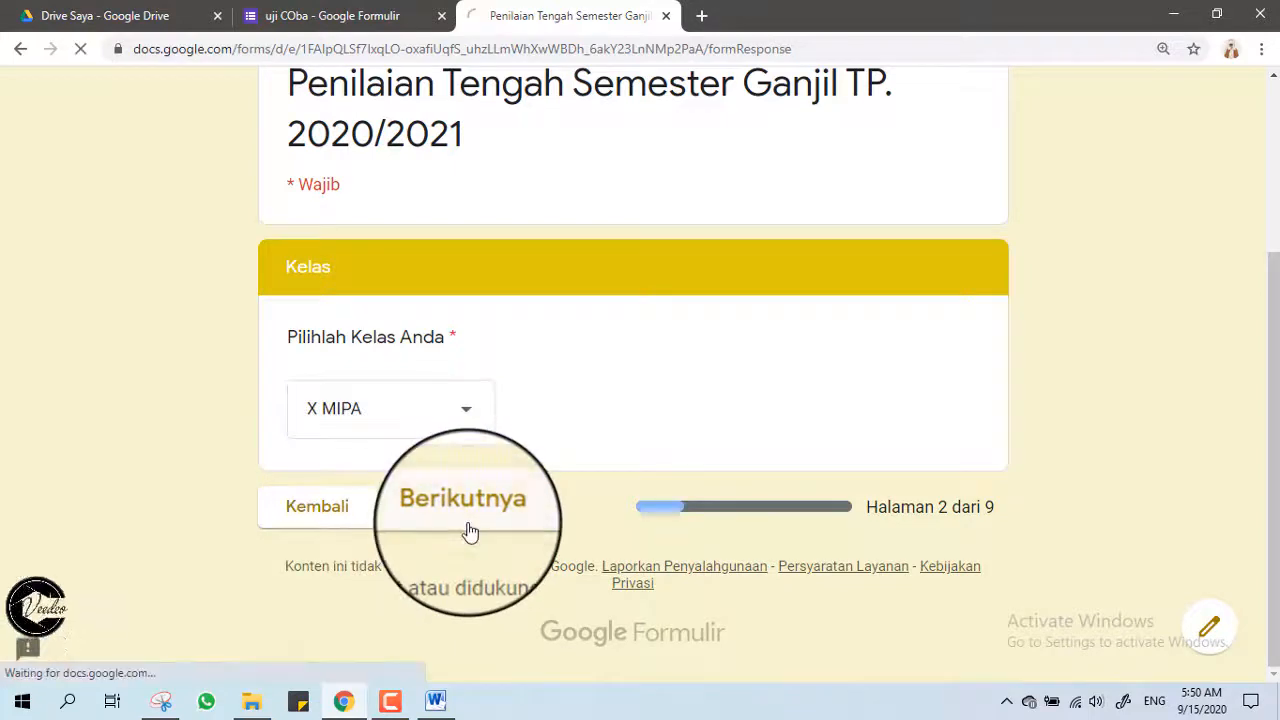
{"action": "scroll", "coordinate": [417, 449], "scroll_direction": "down", "scroll_amount": 3}
{"action": "left_click", "coordinate": [400, 412]}
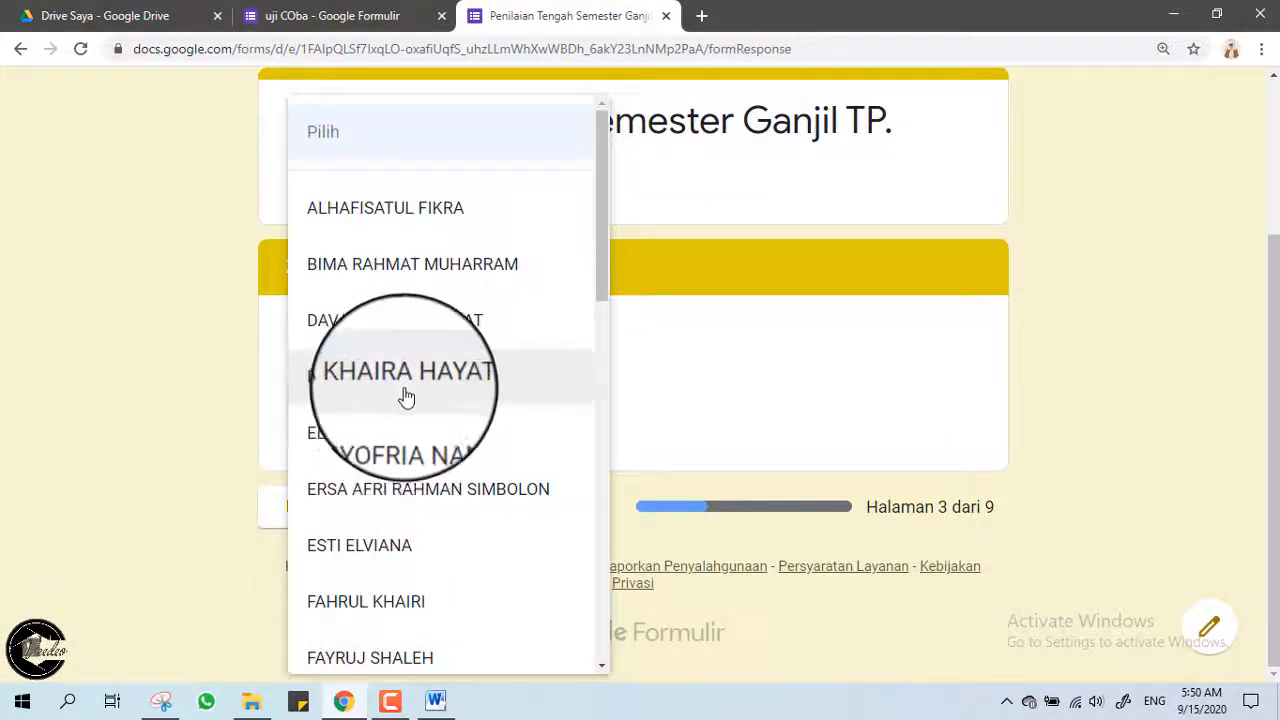
{"action": "left_click", "coordinate": [405, 396]}
{"action": "left_click", "coordinate": [463, 515]}
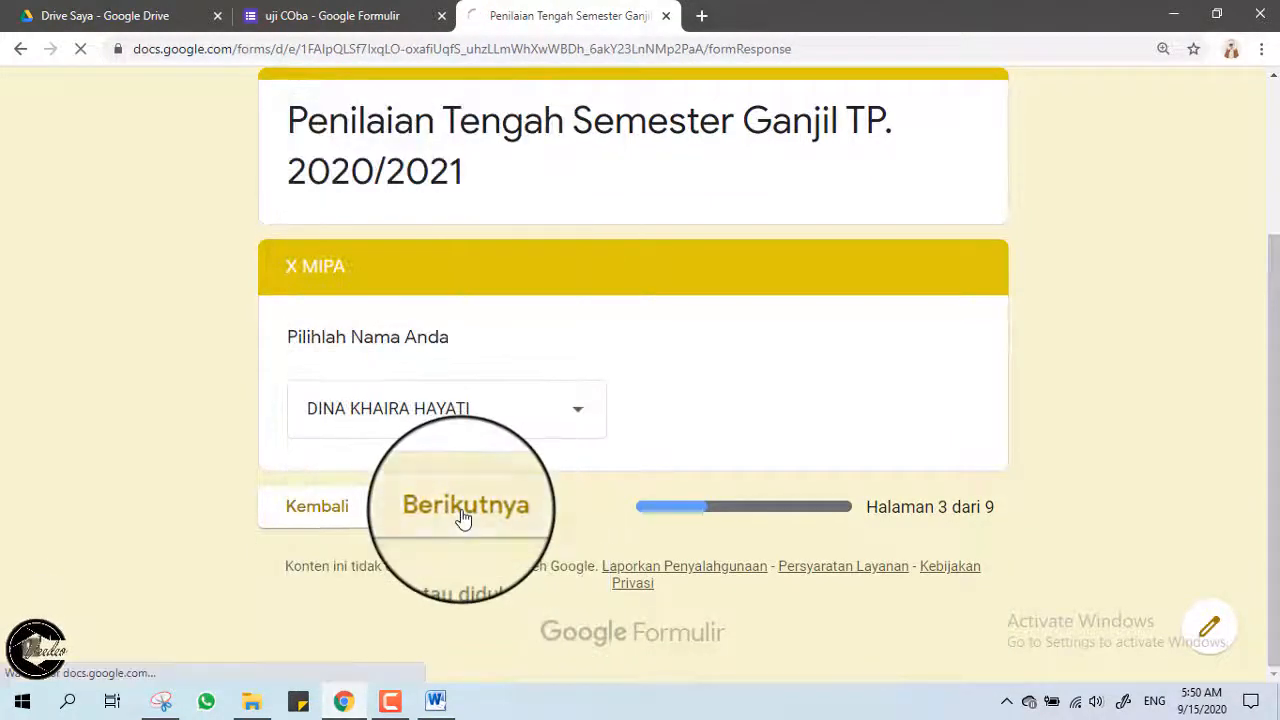
Answer Inter-Network for the internet question and Keyboard for the next question.
{"action": "scroll", "coordinate": [460, 520], "scroll_direction": "down", "scroll_amount": 2}
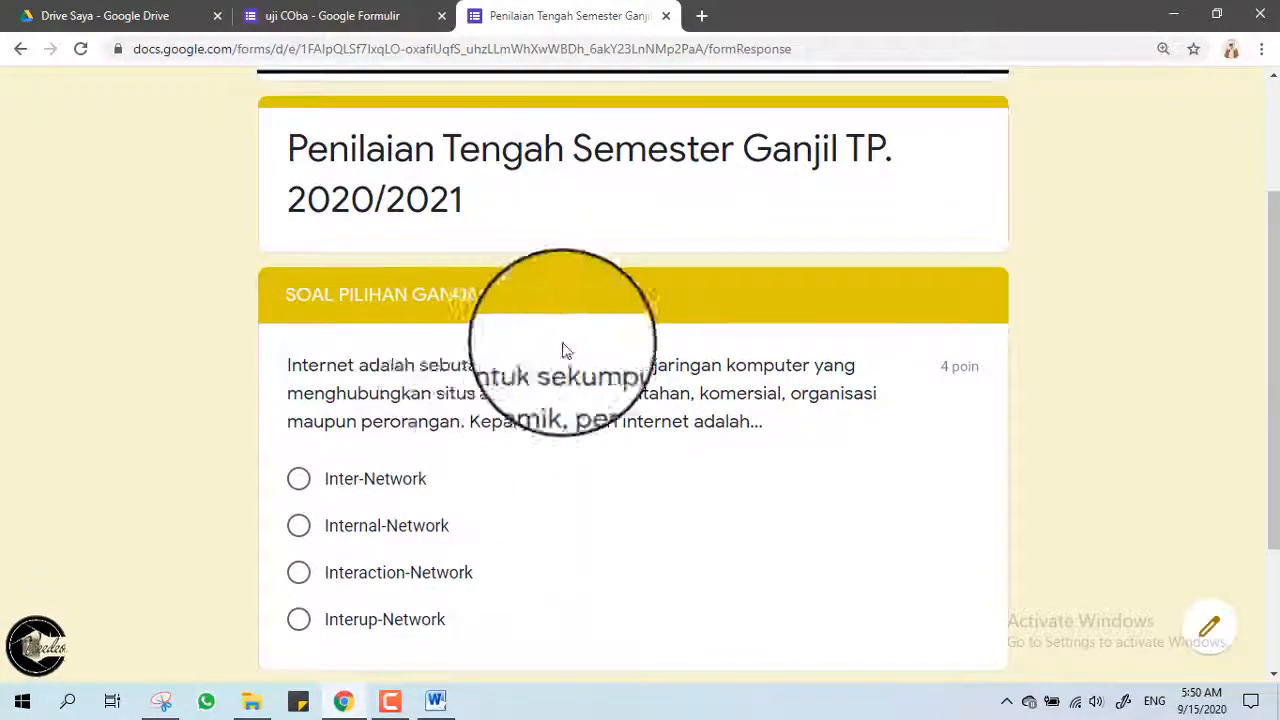
{"action": "scroll", "coordinate": [534, 417], "scroll_direction": "down", "scroll_amount": 2}
{"action": "scroll", "coordinate": [368, 325], "scroll_direction": "down", "scroll_amount": 1}
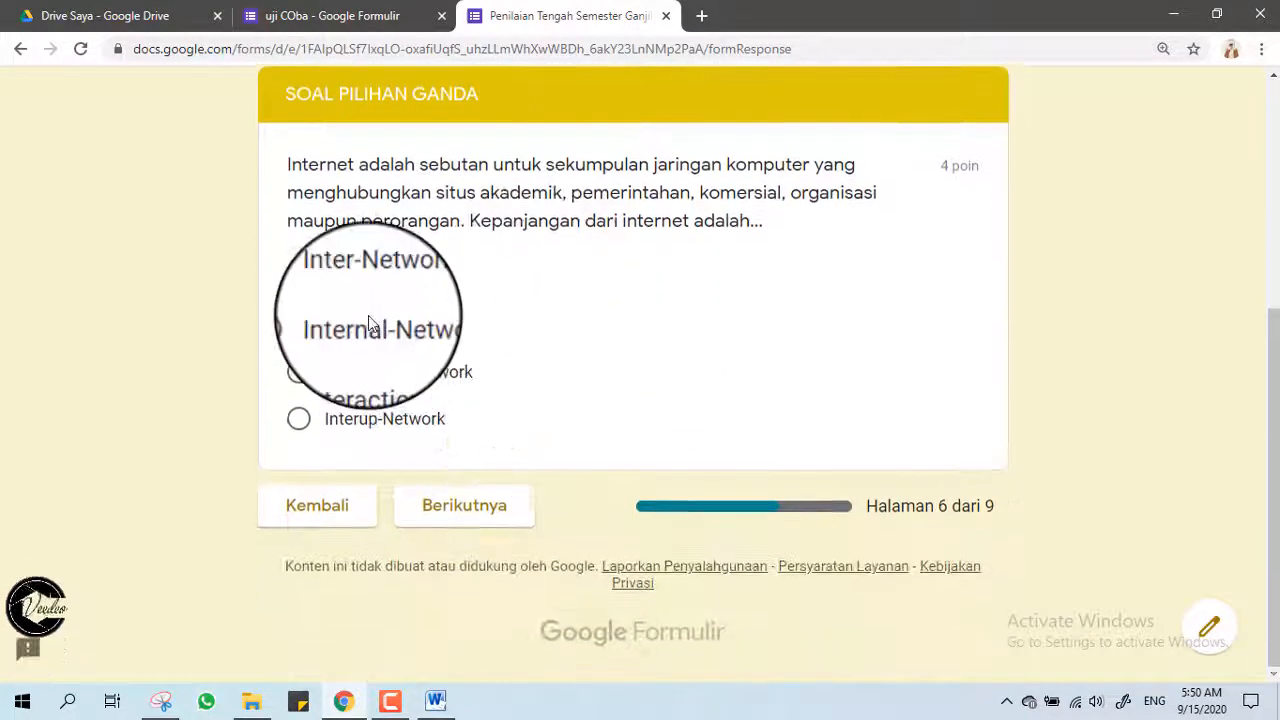
{"action": "left_click", "coordinate": [369, 280]}
{"action": "left_click", "coordinate": [476, 556]}
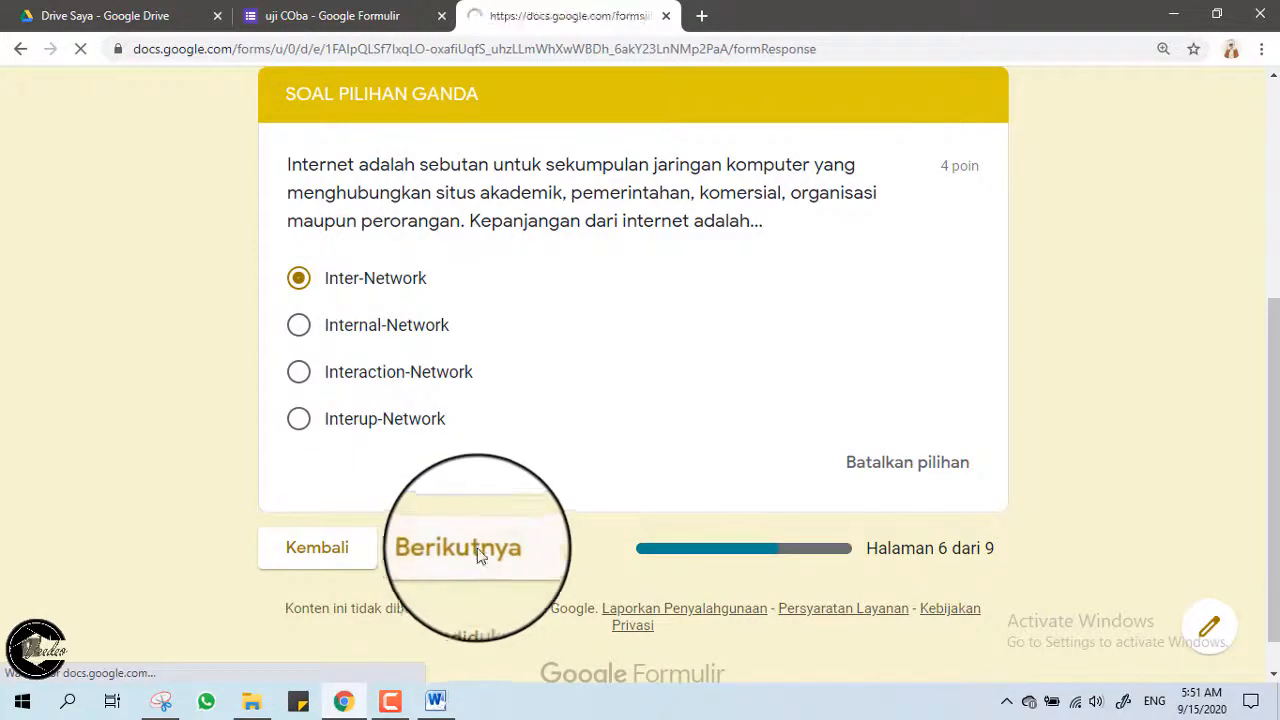
{"action": "scroll", "coordinate": [478, 534], "scroll_direction": "down", "scroll_amount": 5}
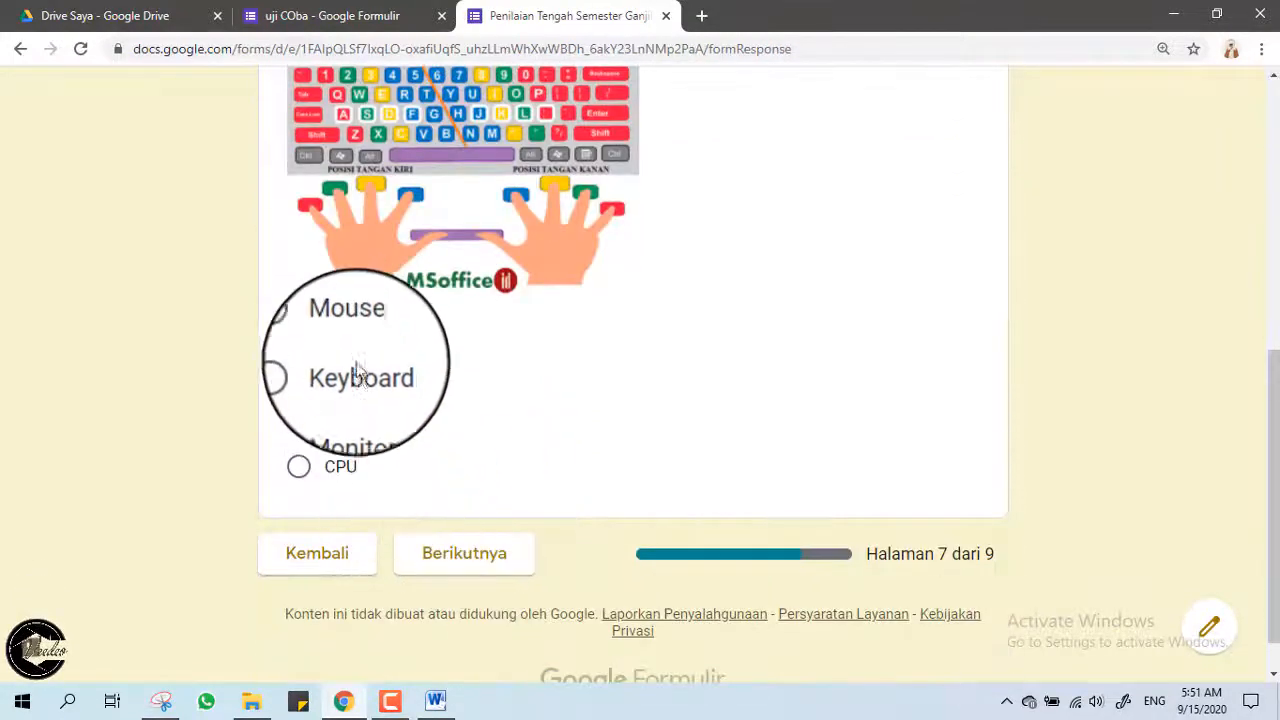
{"action": "left_click", "coordinate": [355, 372]}
{"action": "left_click", "coordinate": [474, 598]}
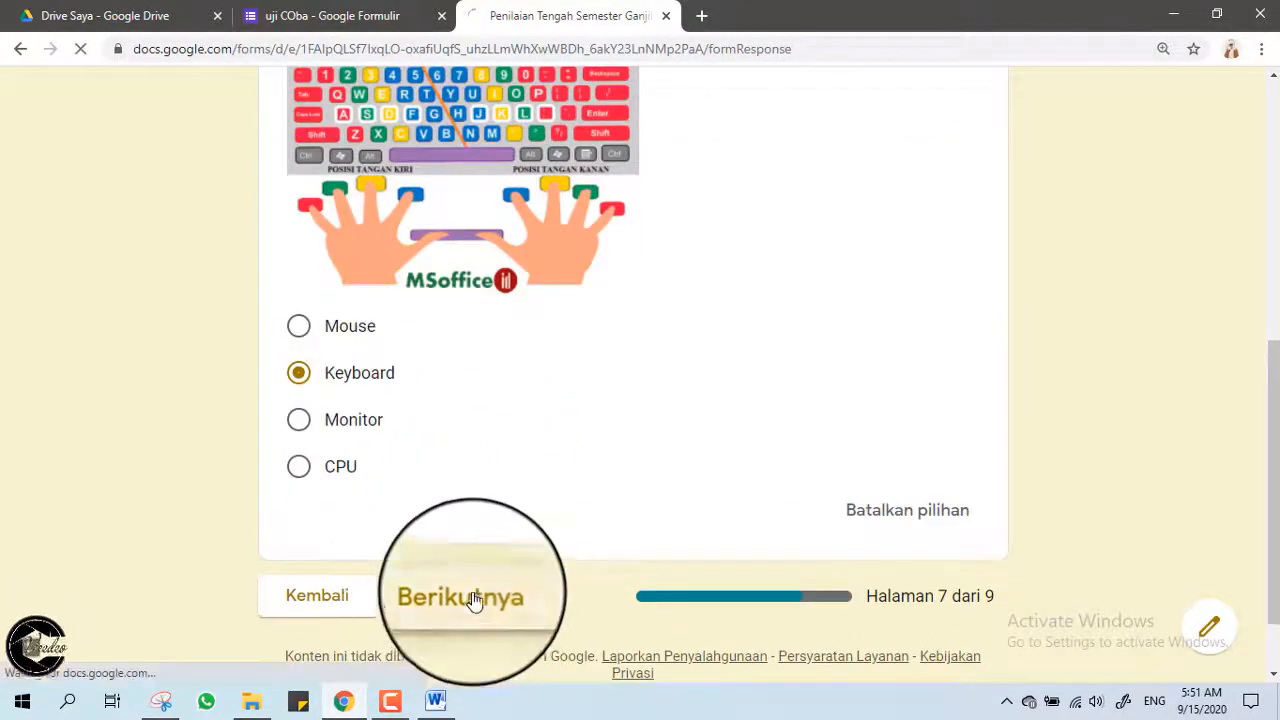
Choose answer b for the year question and continue to KONFIRMASI JAWABAN.
{"action": "scroll", "coordinate": [500, 548], "scroll_direction": "down", "scroll_amount": 3}
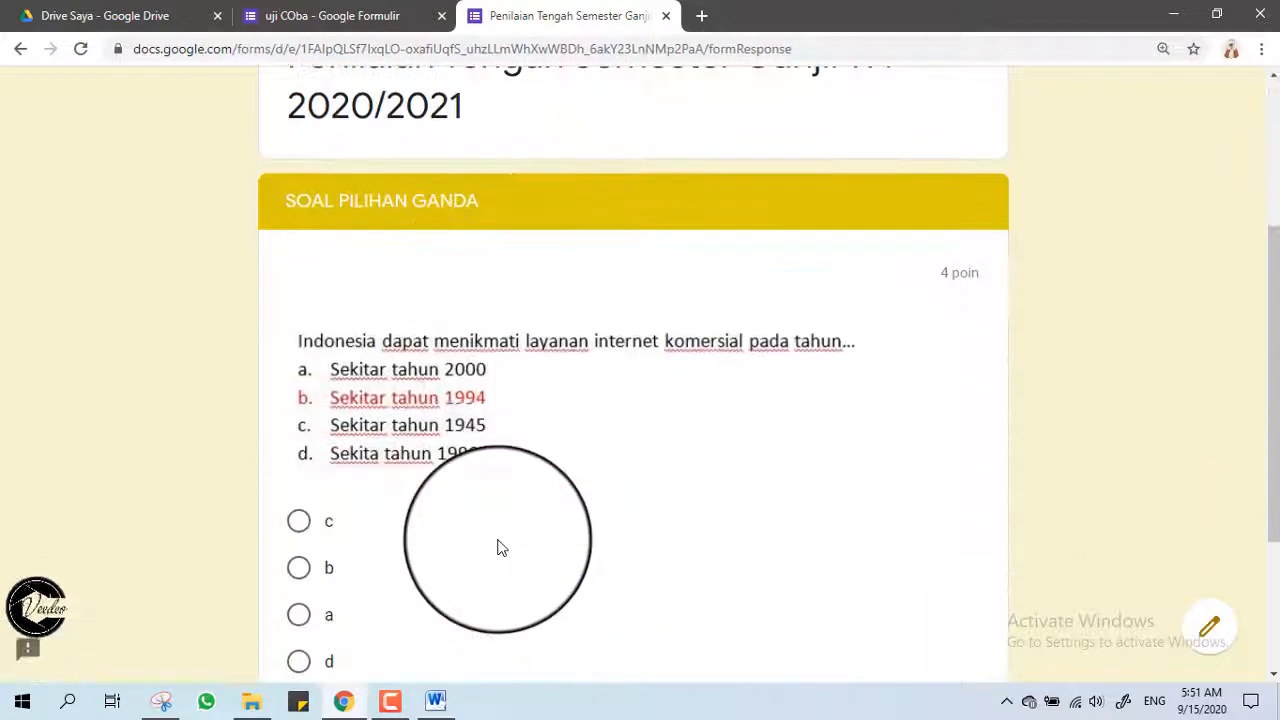
{"action": "scroll", "coordinate": [501, 548], "scroll_direction": "down", "scroll_amount": 1}
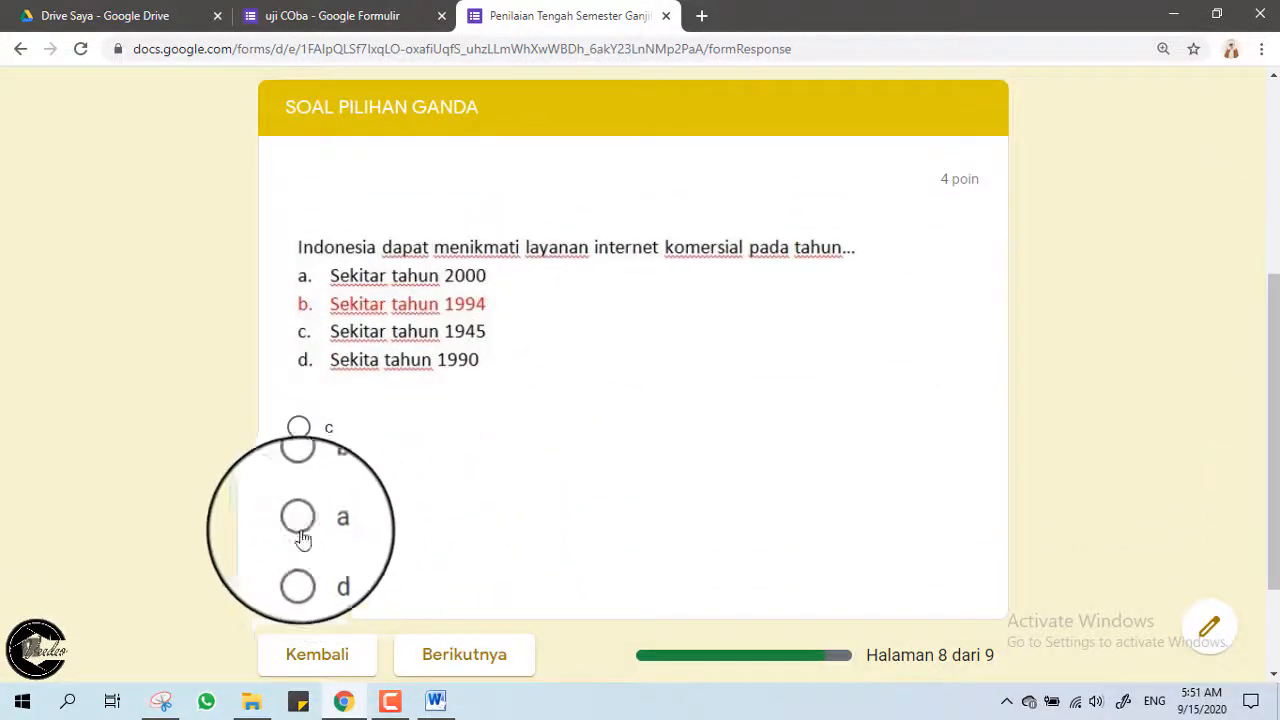
{"action": "left_click", "coordinate": [300, 474]}
{"action": "scroll", "coordinate": [450, 530], "scroll_direction": "down", "scroll_amount": 2}
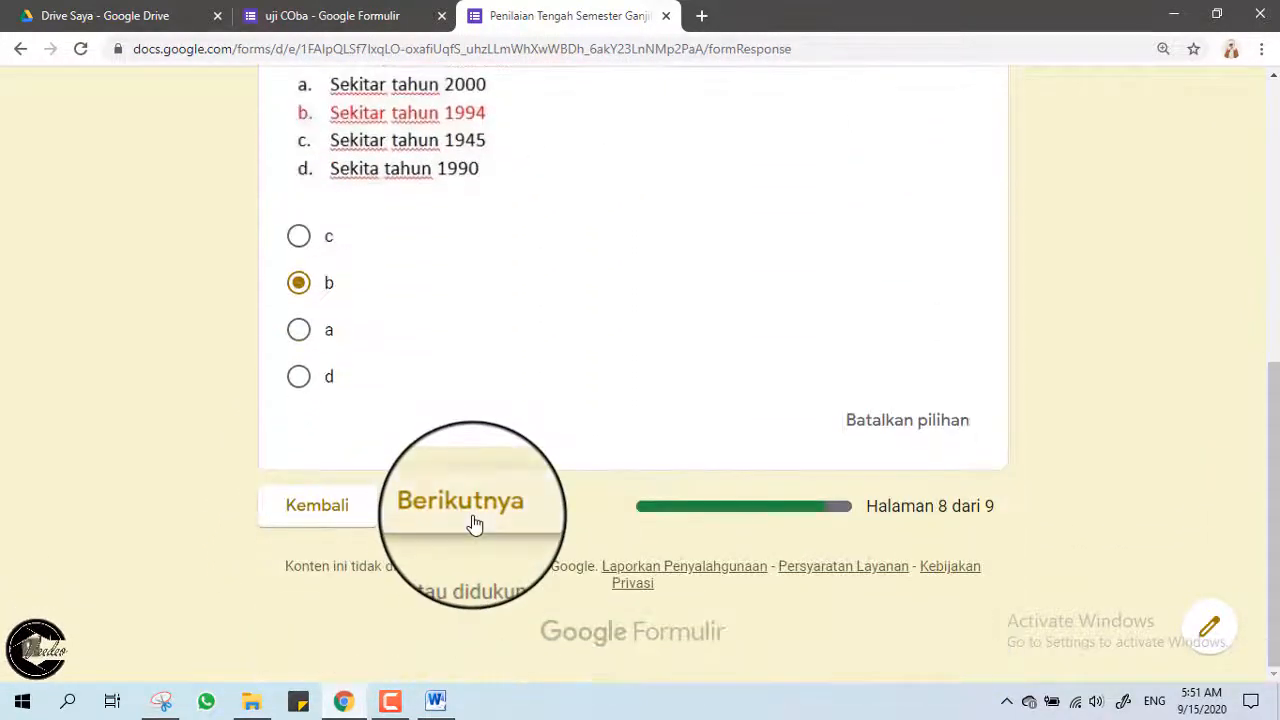
{"action": "left_click", "coordinate": [475, 525]}
{"action": "scroll", "coordinate": [475, 525], "scroll_direction": "down", "scroll_amount": 1}
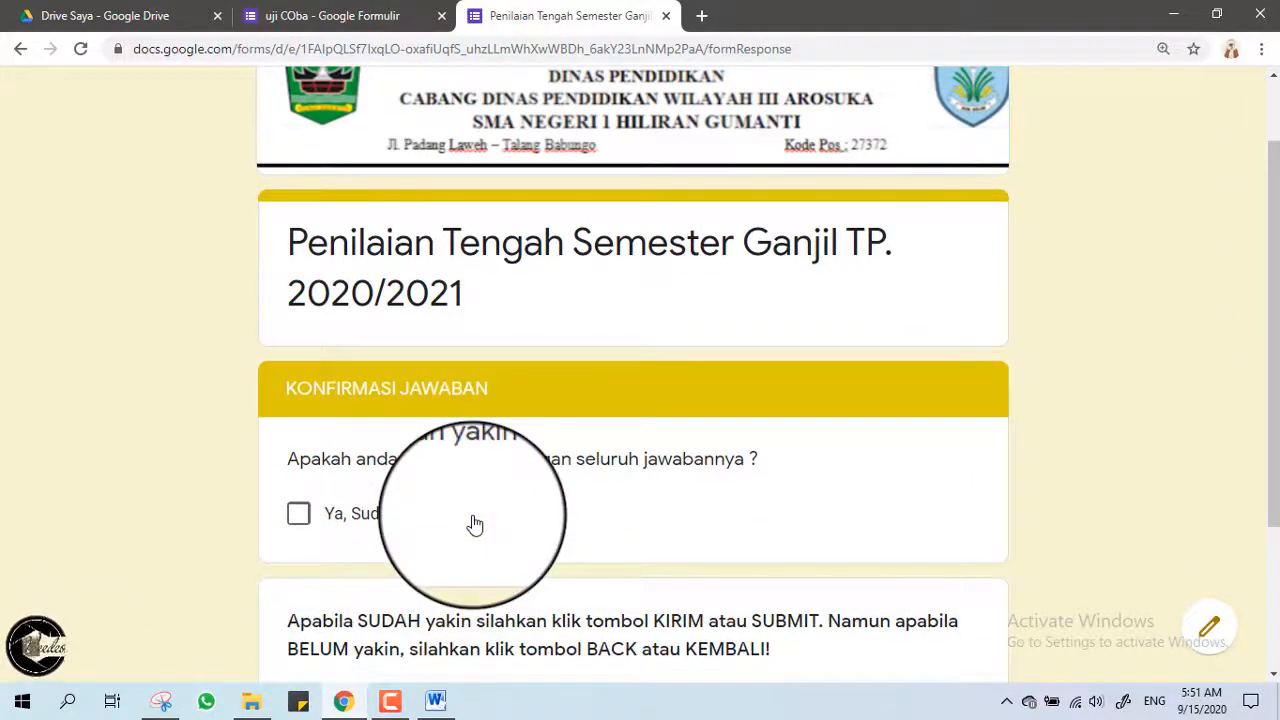
Tick 'Ya, Sudah' and submit the quiz.
{"action": "scroll", "coordinate": [475, 525], "scroll_direction": "down", "scroll_amount": 2}
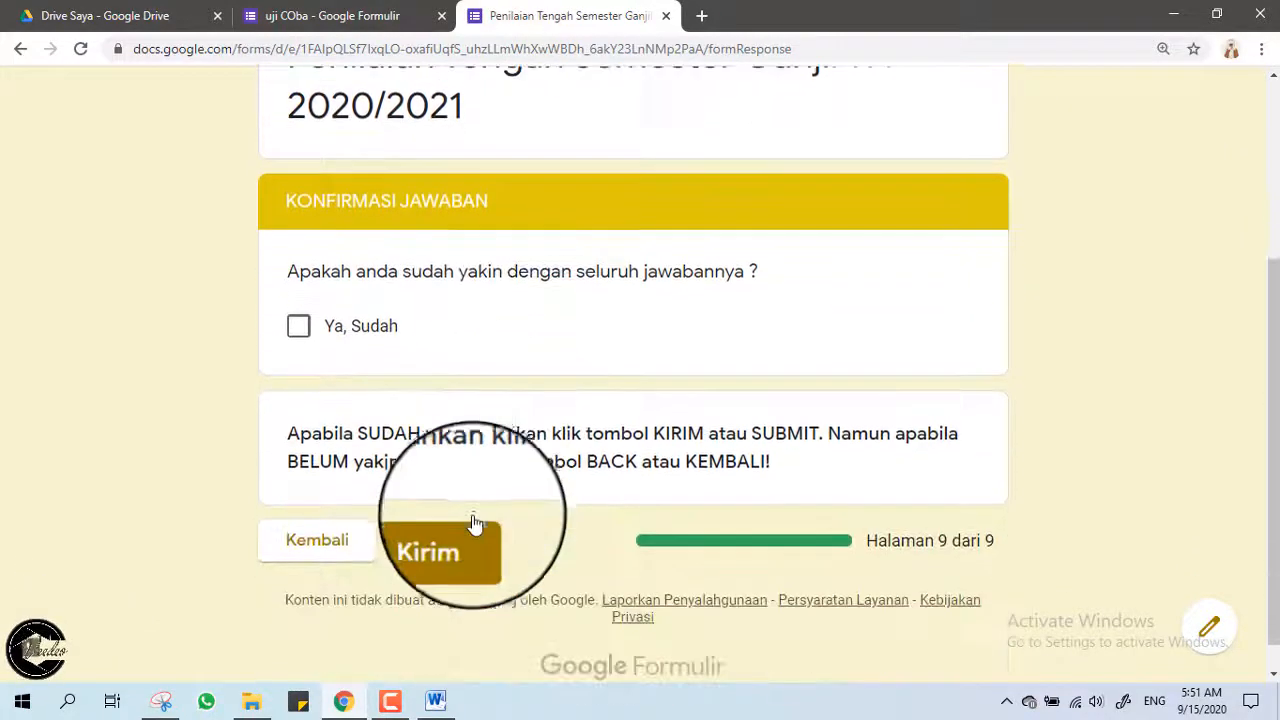
{"action": "left_click", "coordinate": [296, 326]}
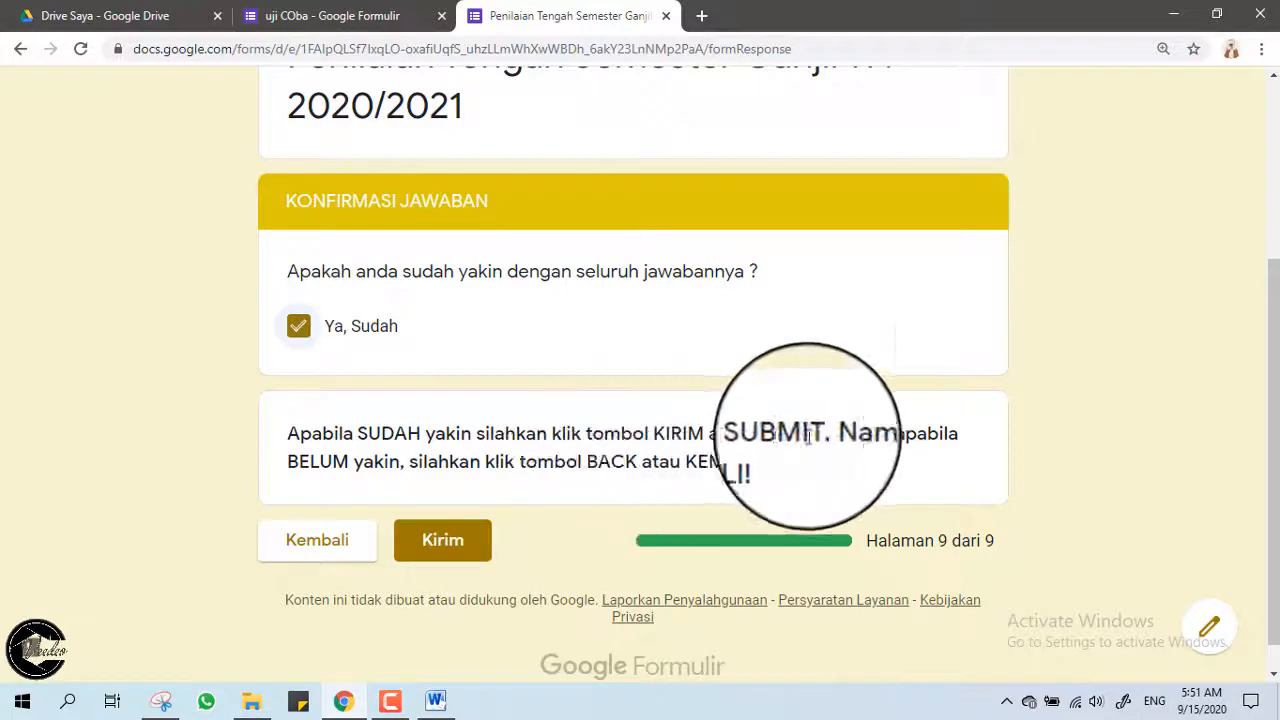
{"action": "left_click", "coordinate": [431, 543]}
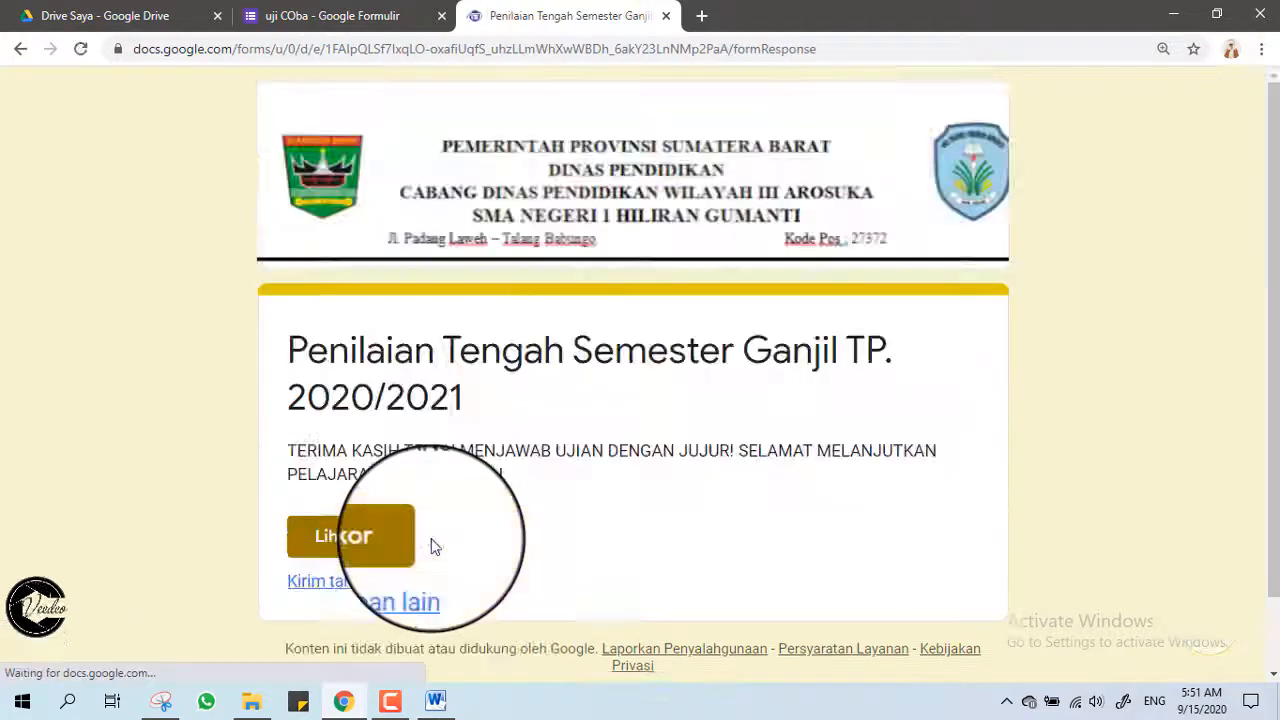
Open the quiz score from the thank-you page in a new tab.
{"action": "scroll", "coordinate": [410, 500], "scroll_direction": "down", "scroll_amount": 1}
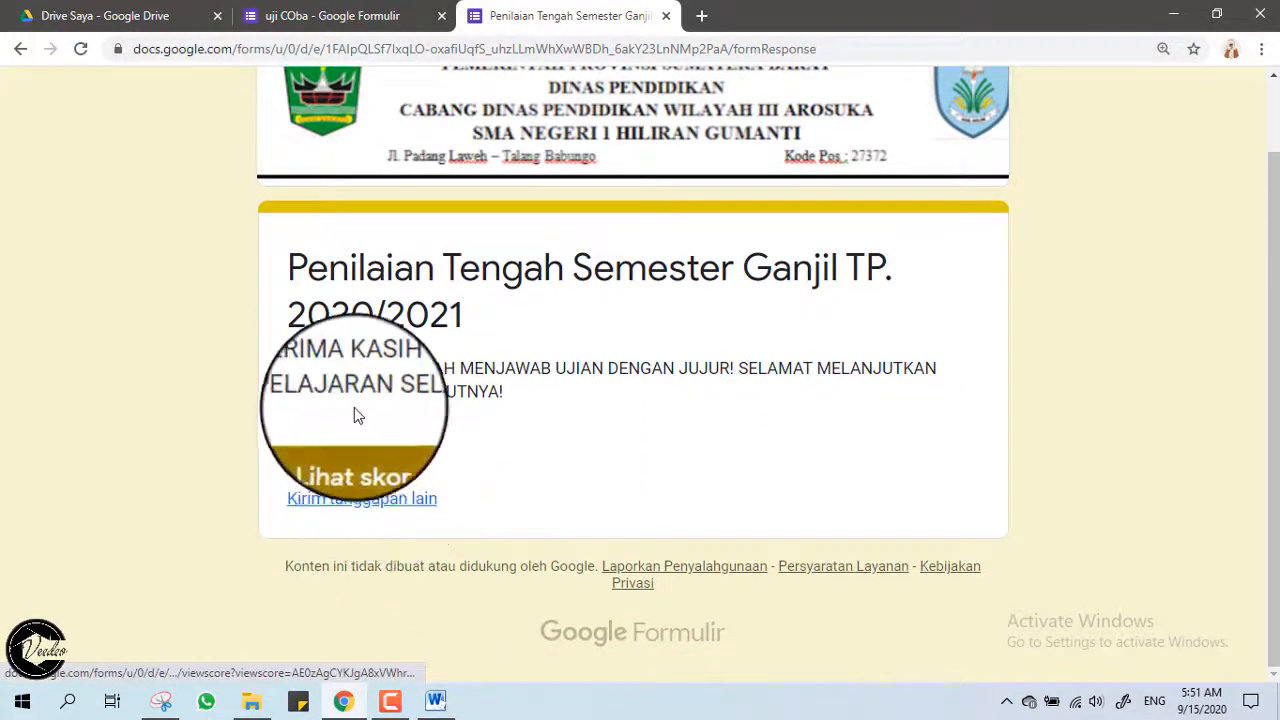
{"action": "left_click_drag", "start_coordinate": [287, 368], "coordinate": [540, 436]}
{"action": "left_click", "coordinate": [540, 440]}
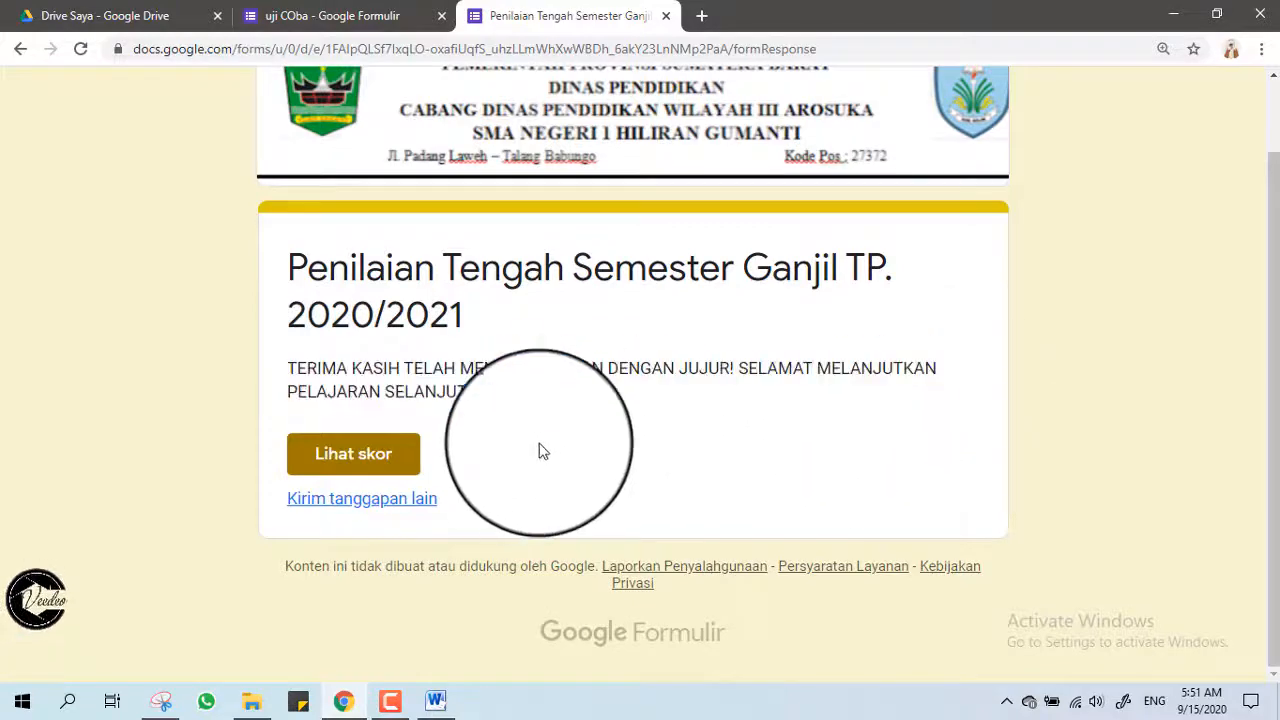
{"action": "left_click", "coordinate": [381, 470]}
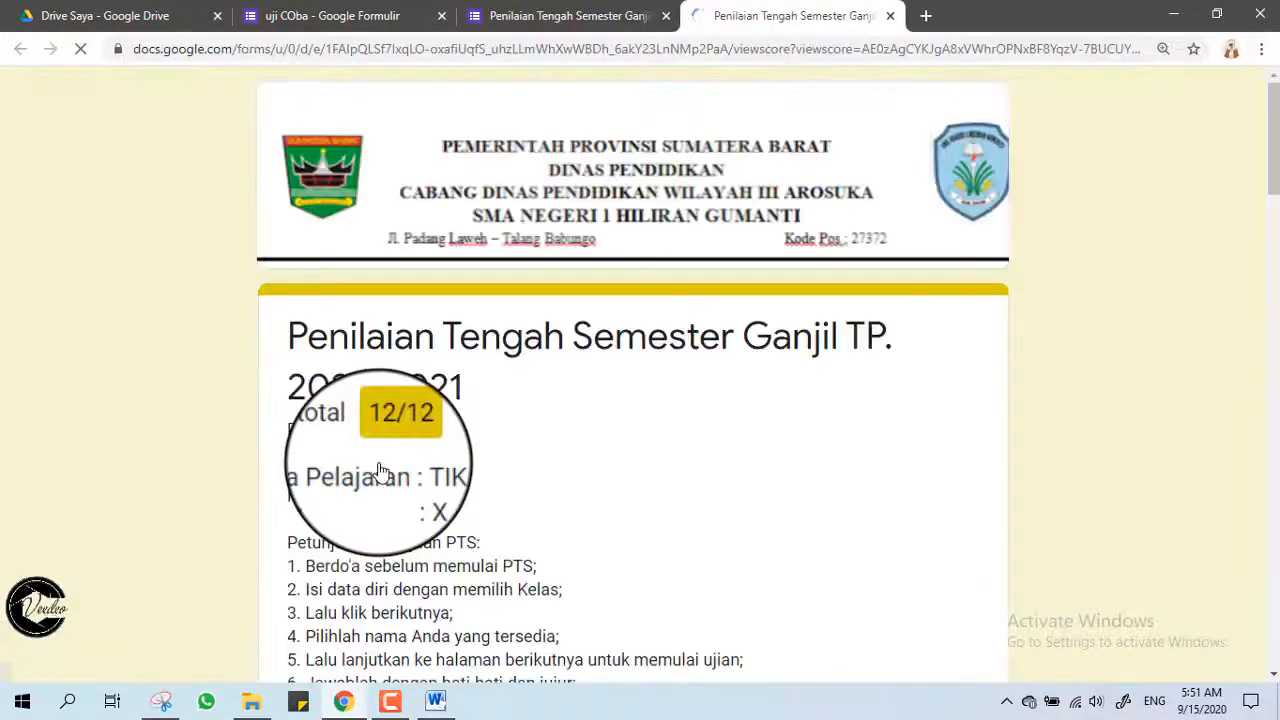
{"action": "scroll", "coordinate": [381, 470], "scroll_direction": "down", "scroll_amount": 2}
{"action": "scroll", "coordinate": [383, 467], "scroll_direction": "down", "scroll_amount": 15}
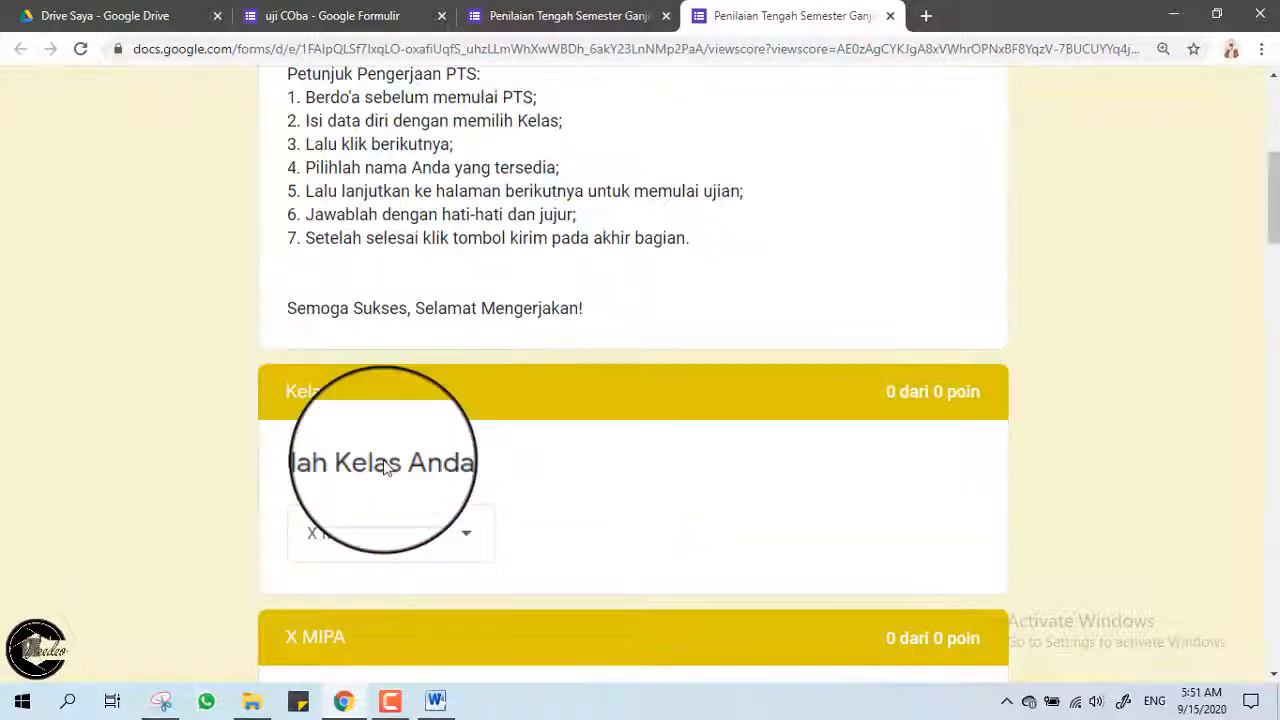
{"action": "scroll", "coordinate": [386, 468], "scroll_direction": "down", "scroll_amount": 20}
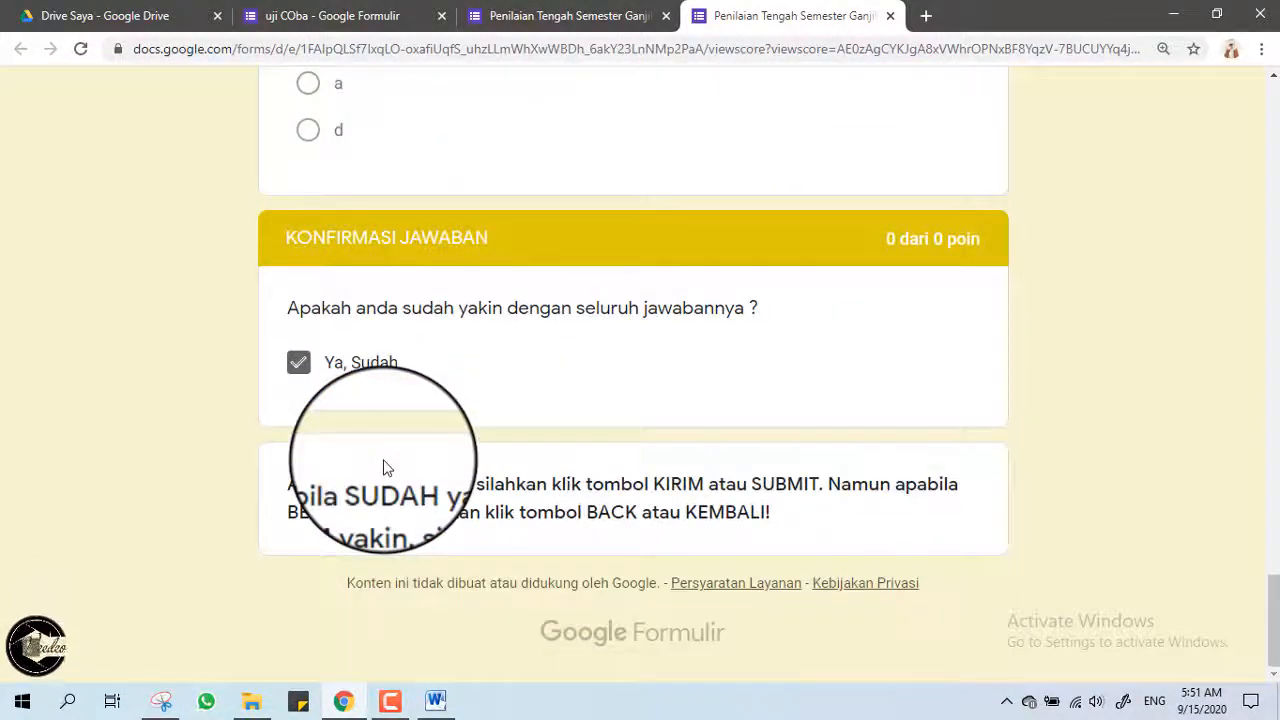
{"action": "scroll", "coordinate": [1257, 457], "scroll_direction": "up", "scroll_amount": 4}
{"action": "left_click_drag", "start_coordinate": [1270, 545], "coordinate": [1248, 45]}
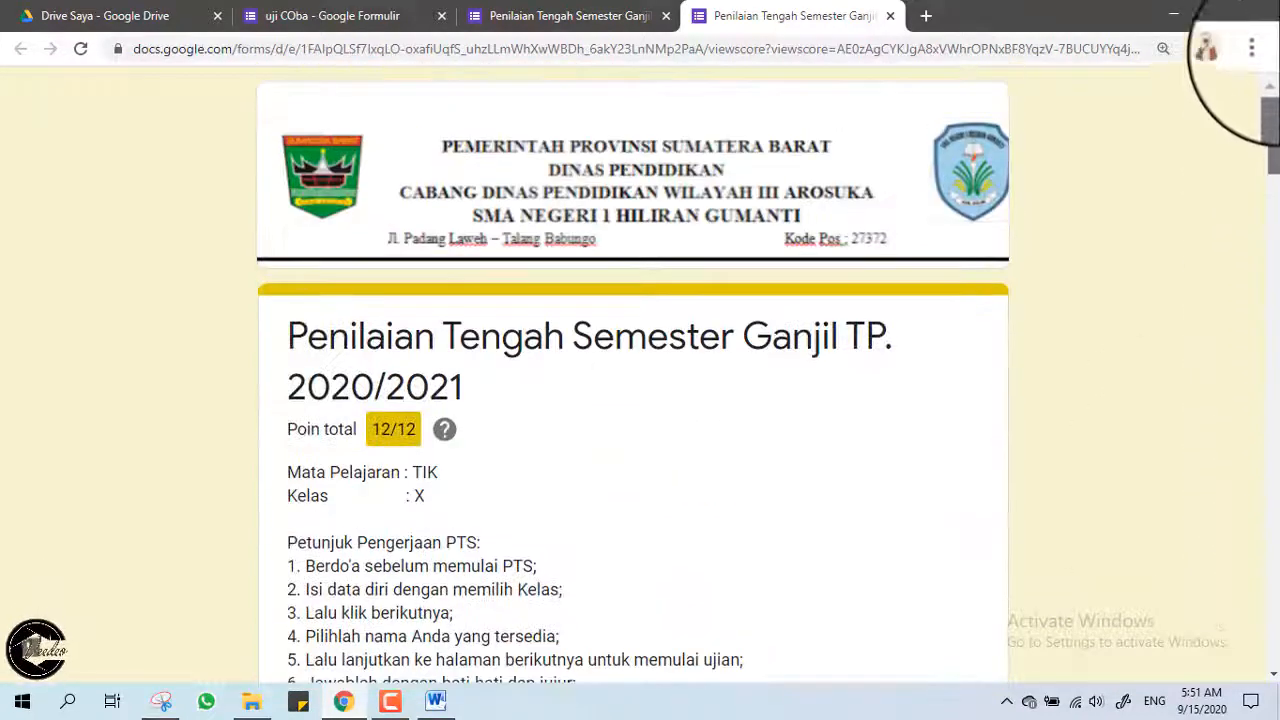
{"action": "left_click", "coordinate": [890, 15]}
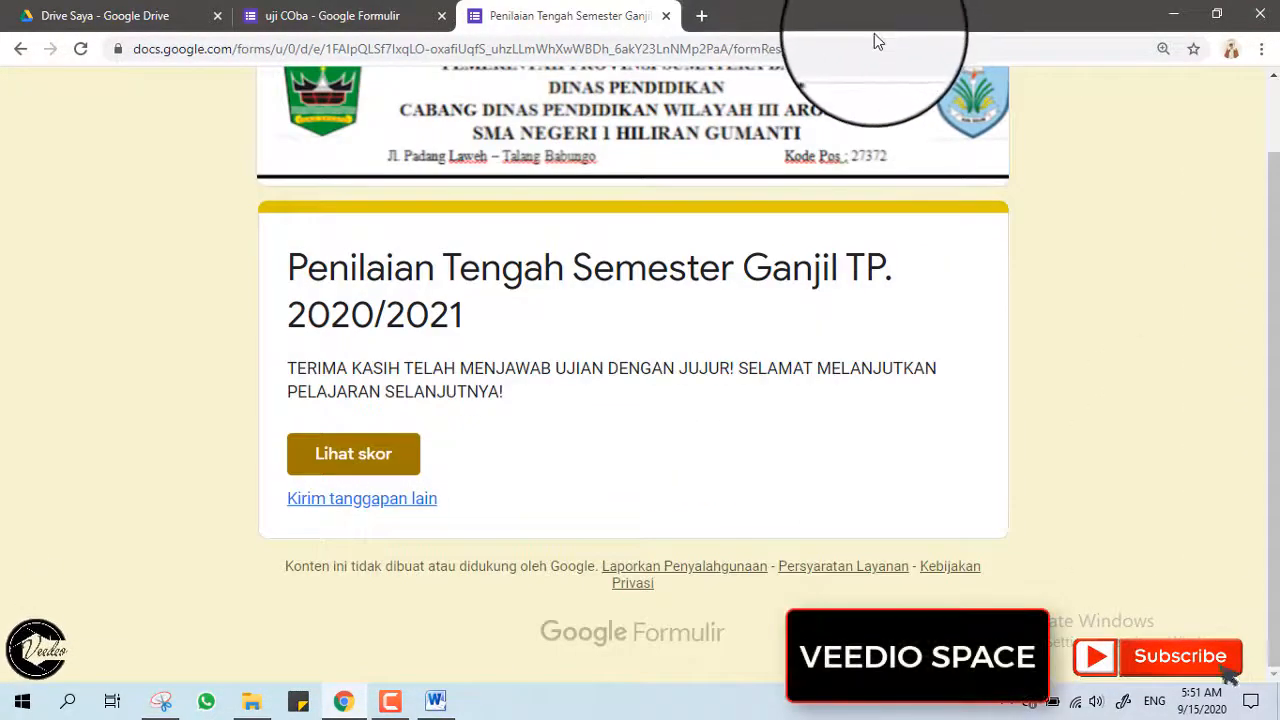